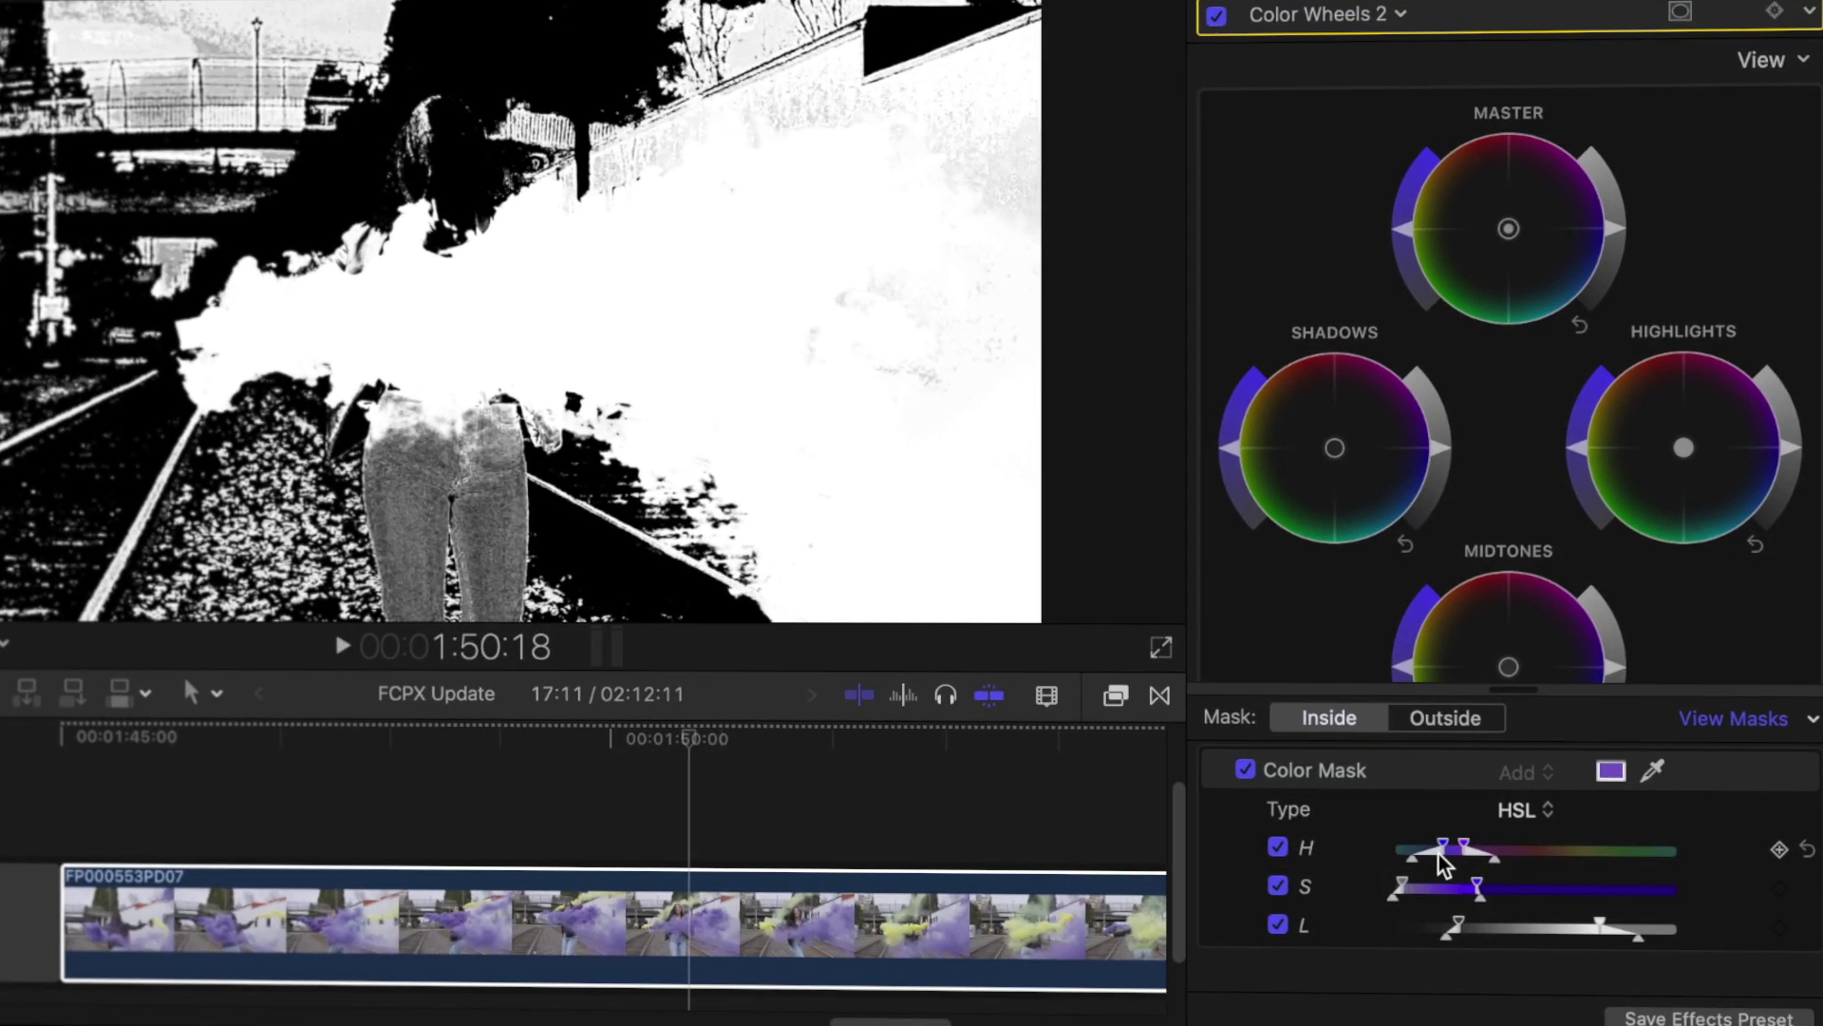
# Step: Nudge the hue range of the smoke clip's colour mask
pyautogui.moveTo(1422, 875); pyautogui.dragTo(1409, 903)
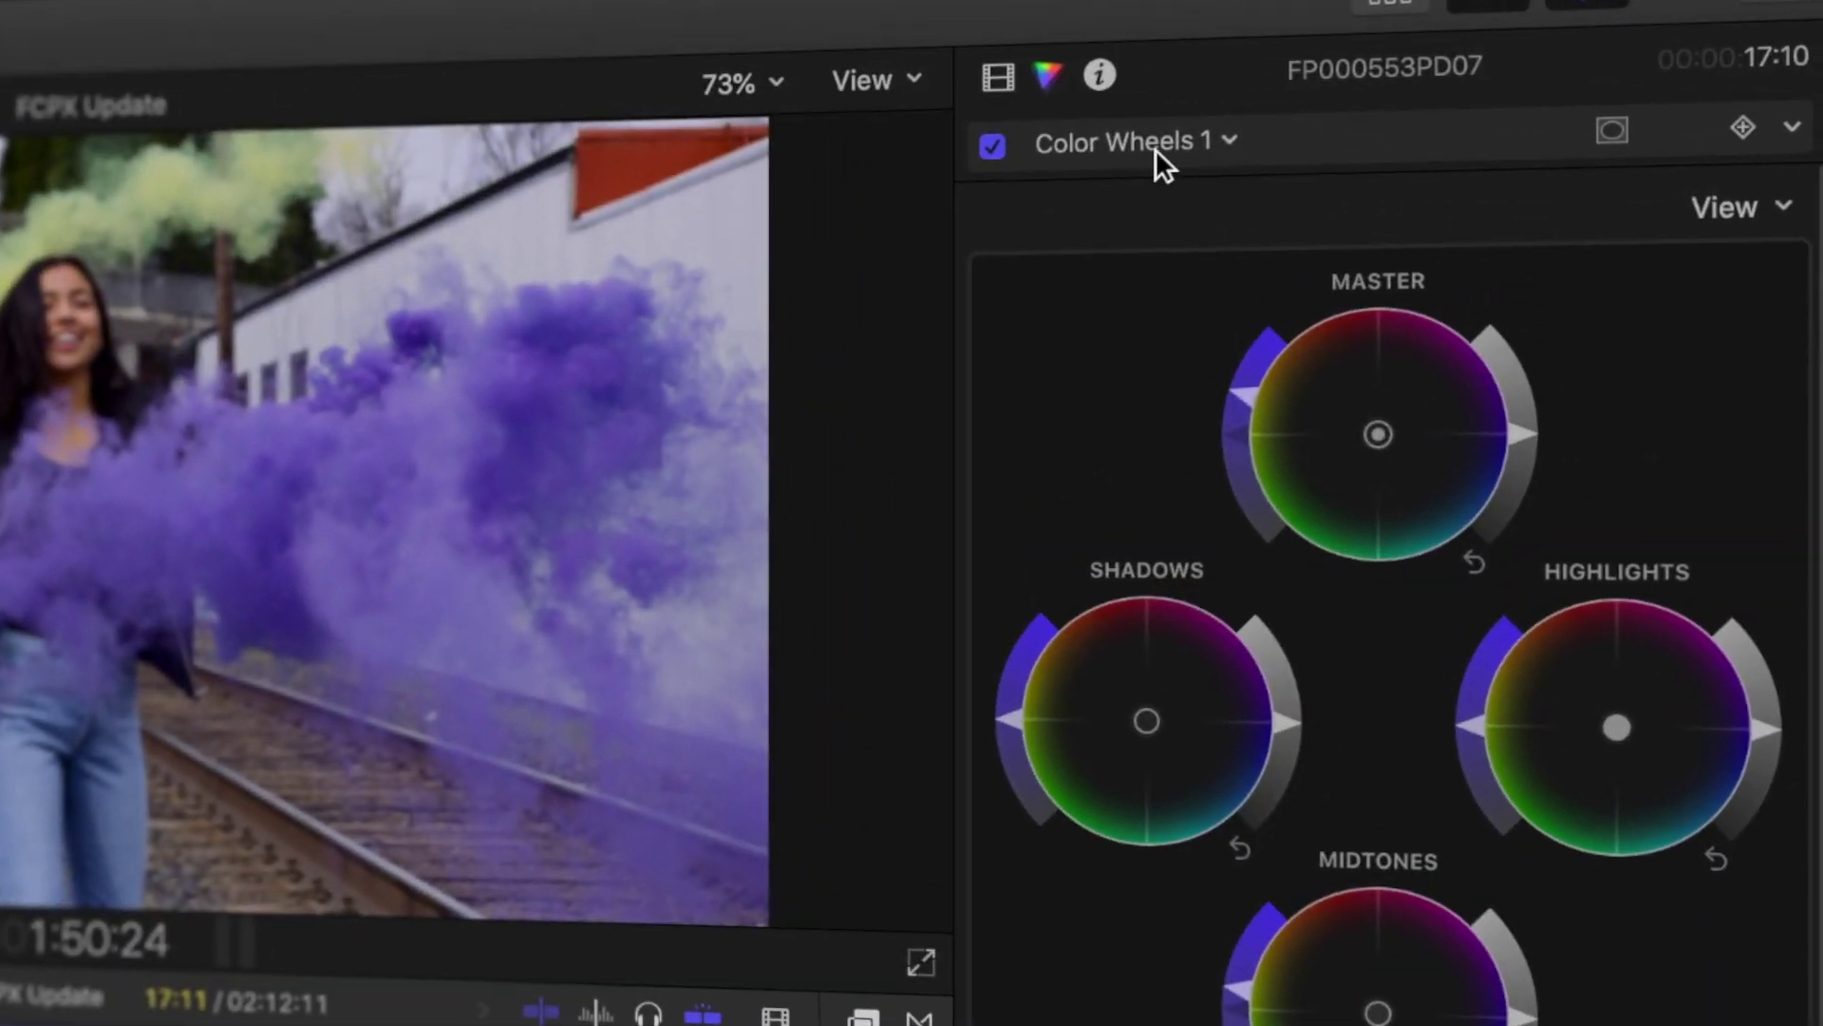
# Step: Add a second Color Wheels correction with a colour mask
pyautogui.click(1154, 146)
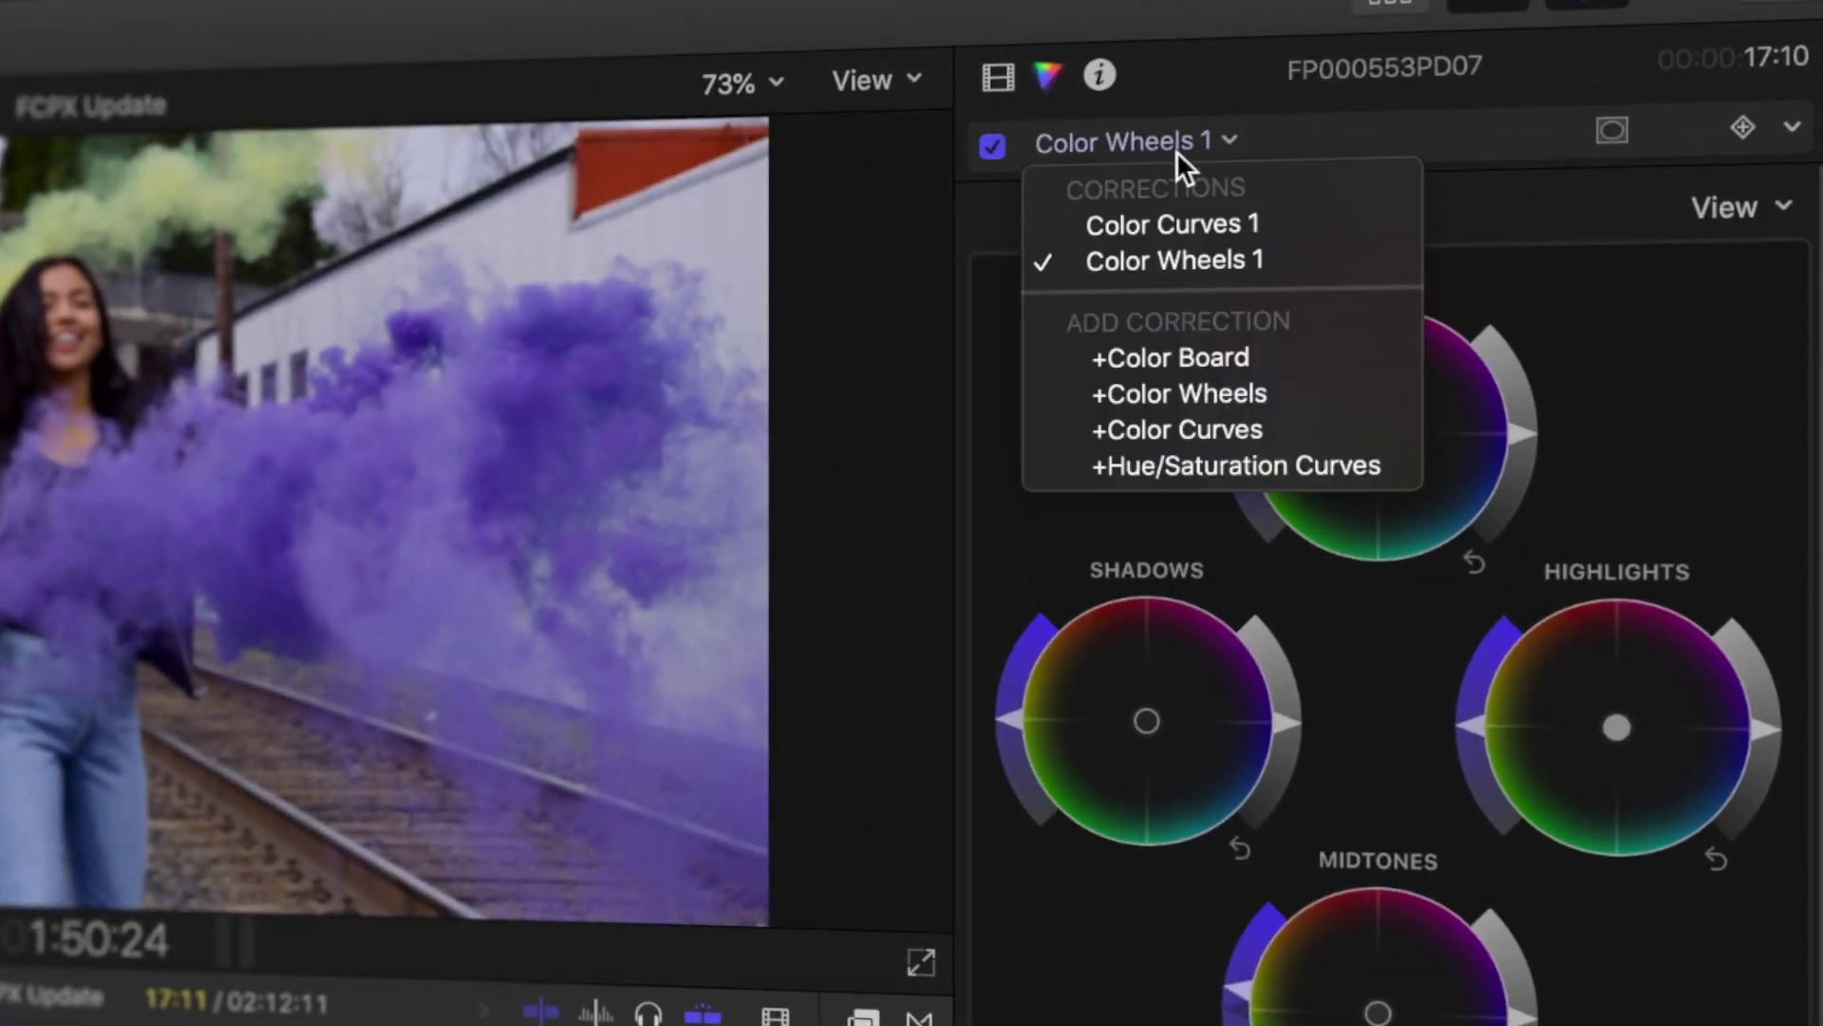
pyautogui.click(1234, 393)
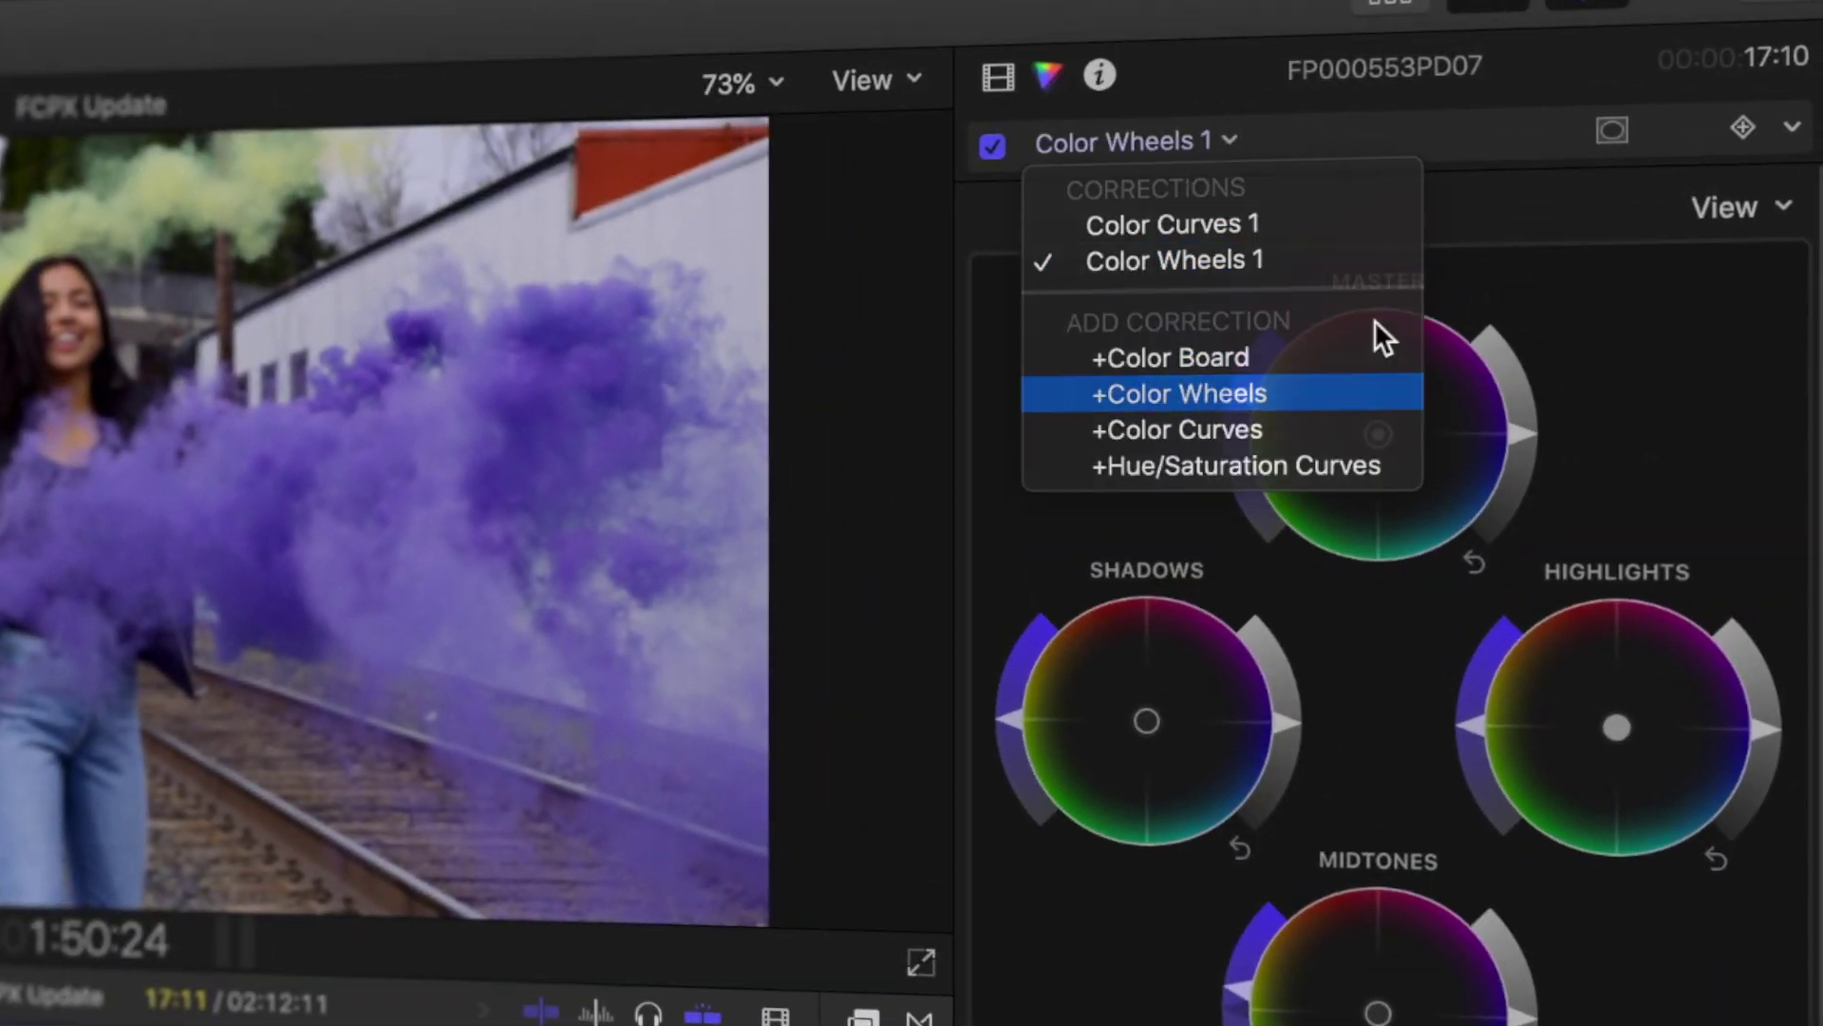
pyautogui.click(1610, 133)
pyautogui.click(1552, 197)
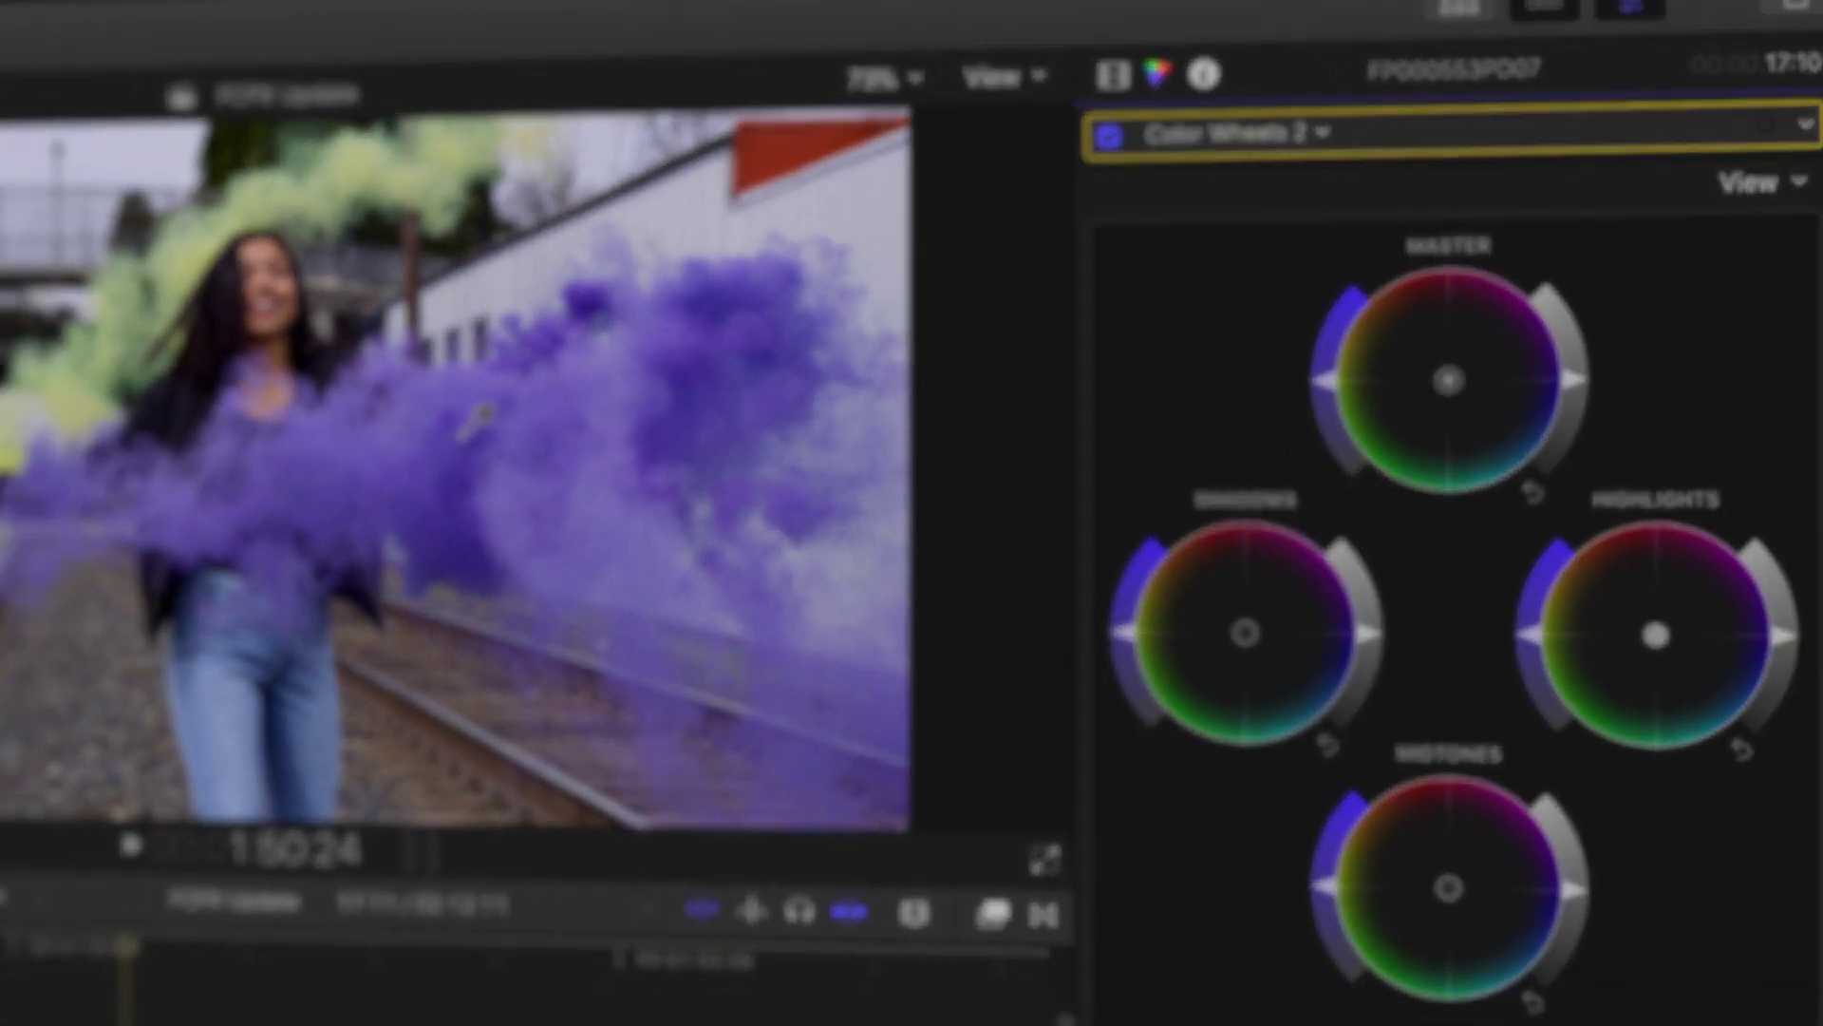
# Step: Sample the purple smoke into the colour mask, excluding the jeans
pyautogui.click(422, 432)
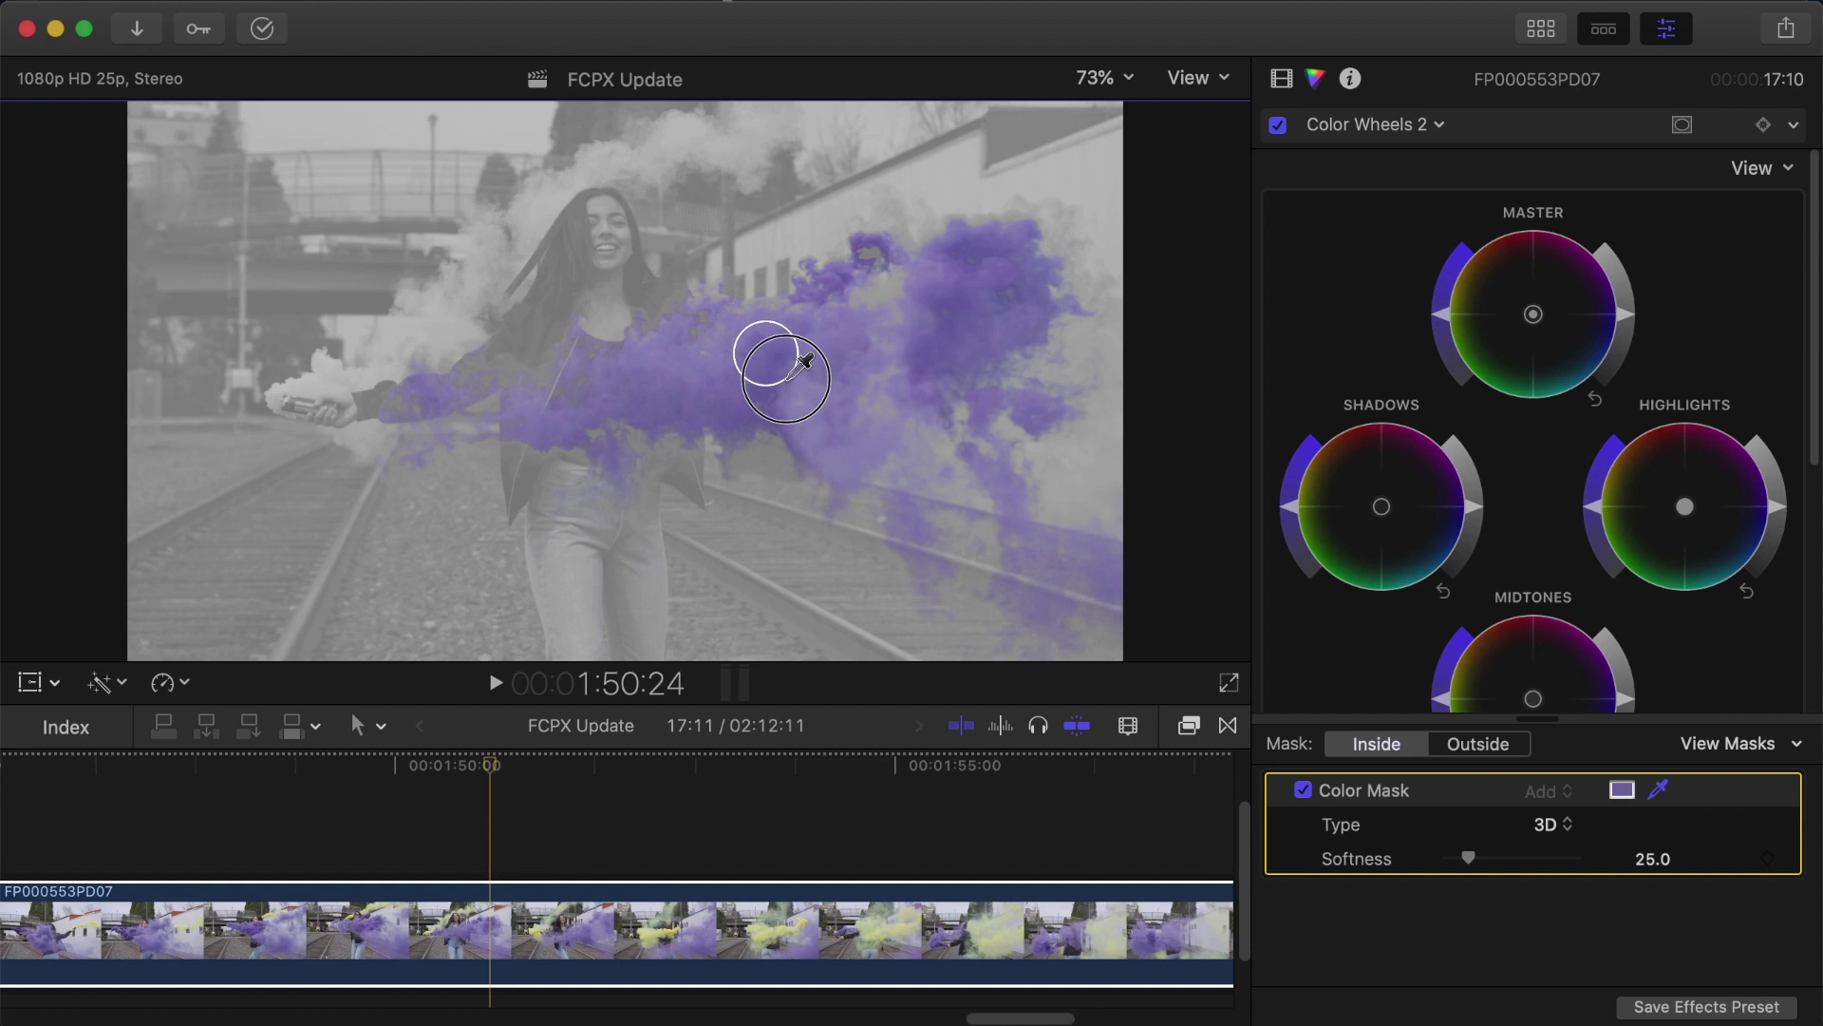
pyautogui.moveTo(786, 379); pyautogui.dragTo(794, 362)
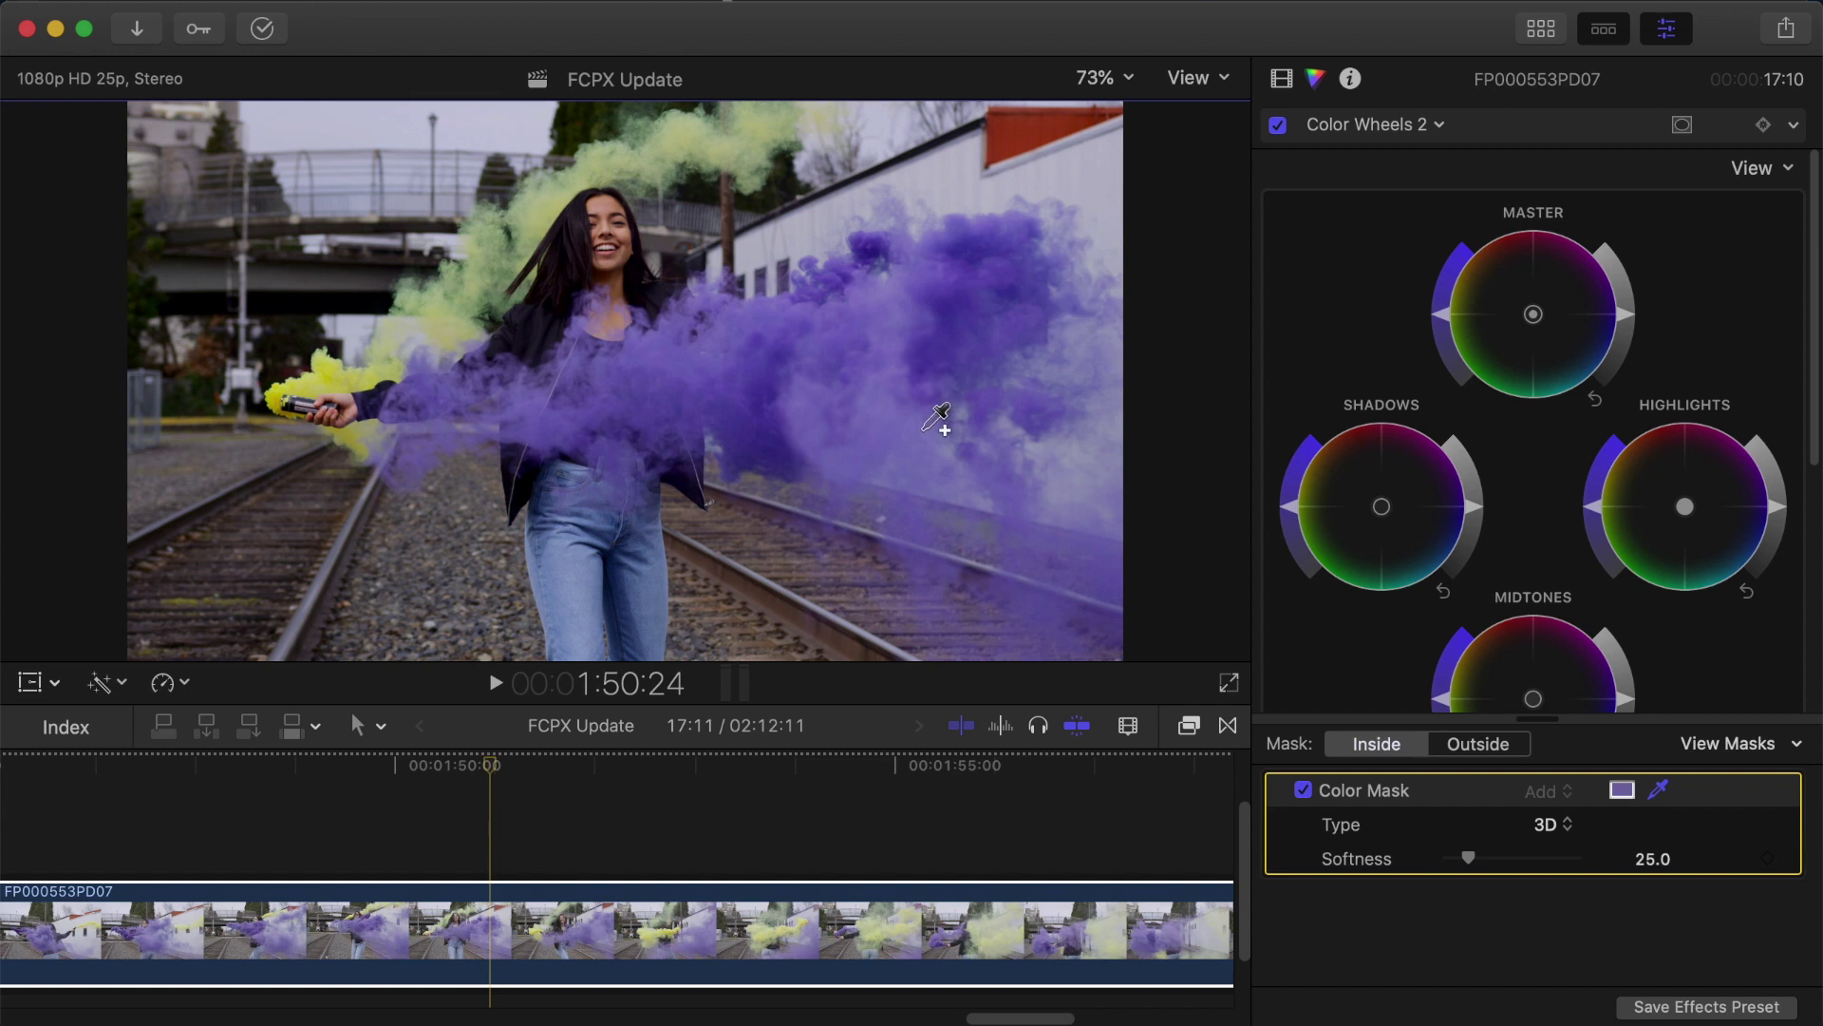
pyautogui.moveTo(885, 409); pyautogui.dragTo(893, 406)
pyautogui.moveTo(566, 564); pyautogui.dragTo(578, 575)
pyautogui.moveTo(755, 389); pyautogui.dragTo(764, 400)
pyautogui.click(1658, 790)
# Step: Adjust the mask softness (33, then 18) and show the black-and-white matte
pyautogui.moveTo(1470, 860); pyautogui.dragTo(1489, 860)
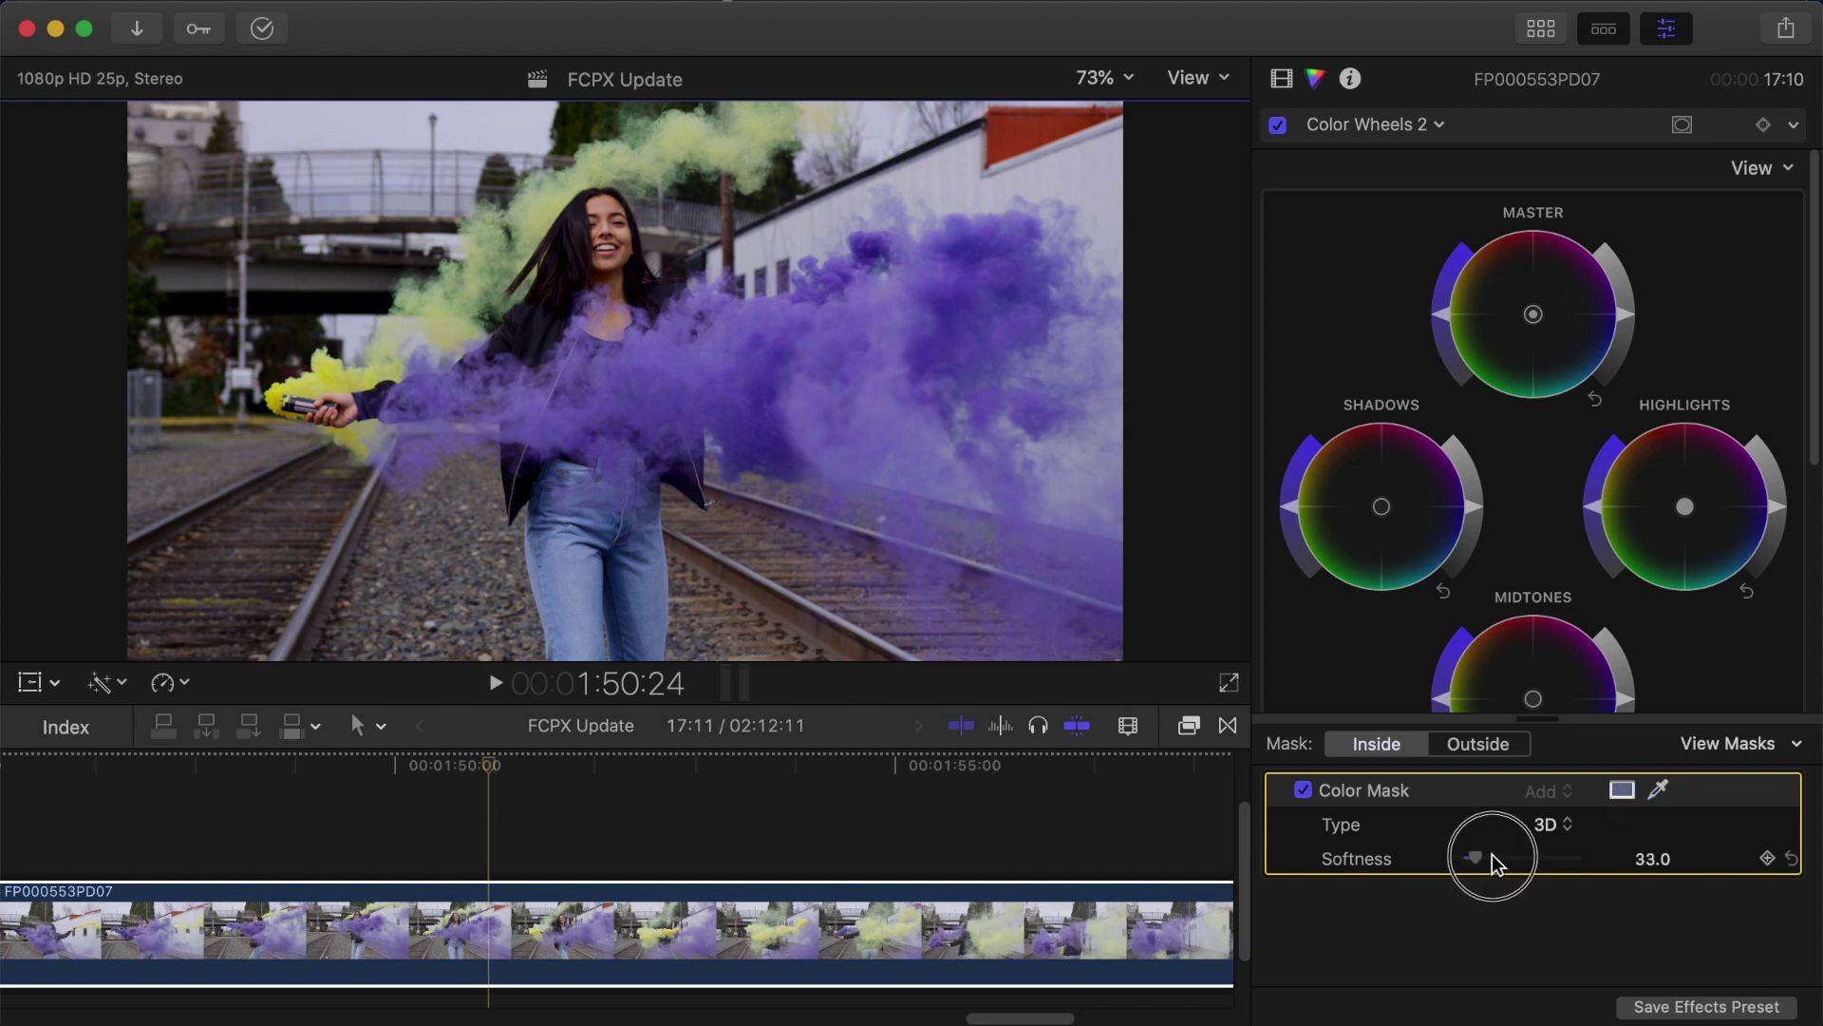
pyautogui.click(1761, 745)
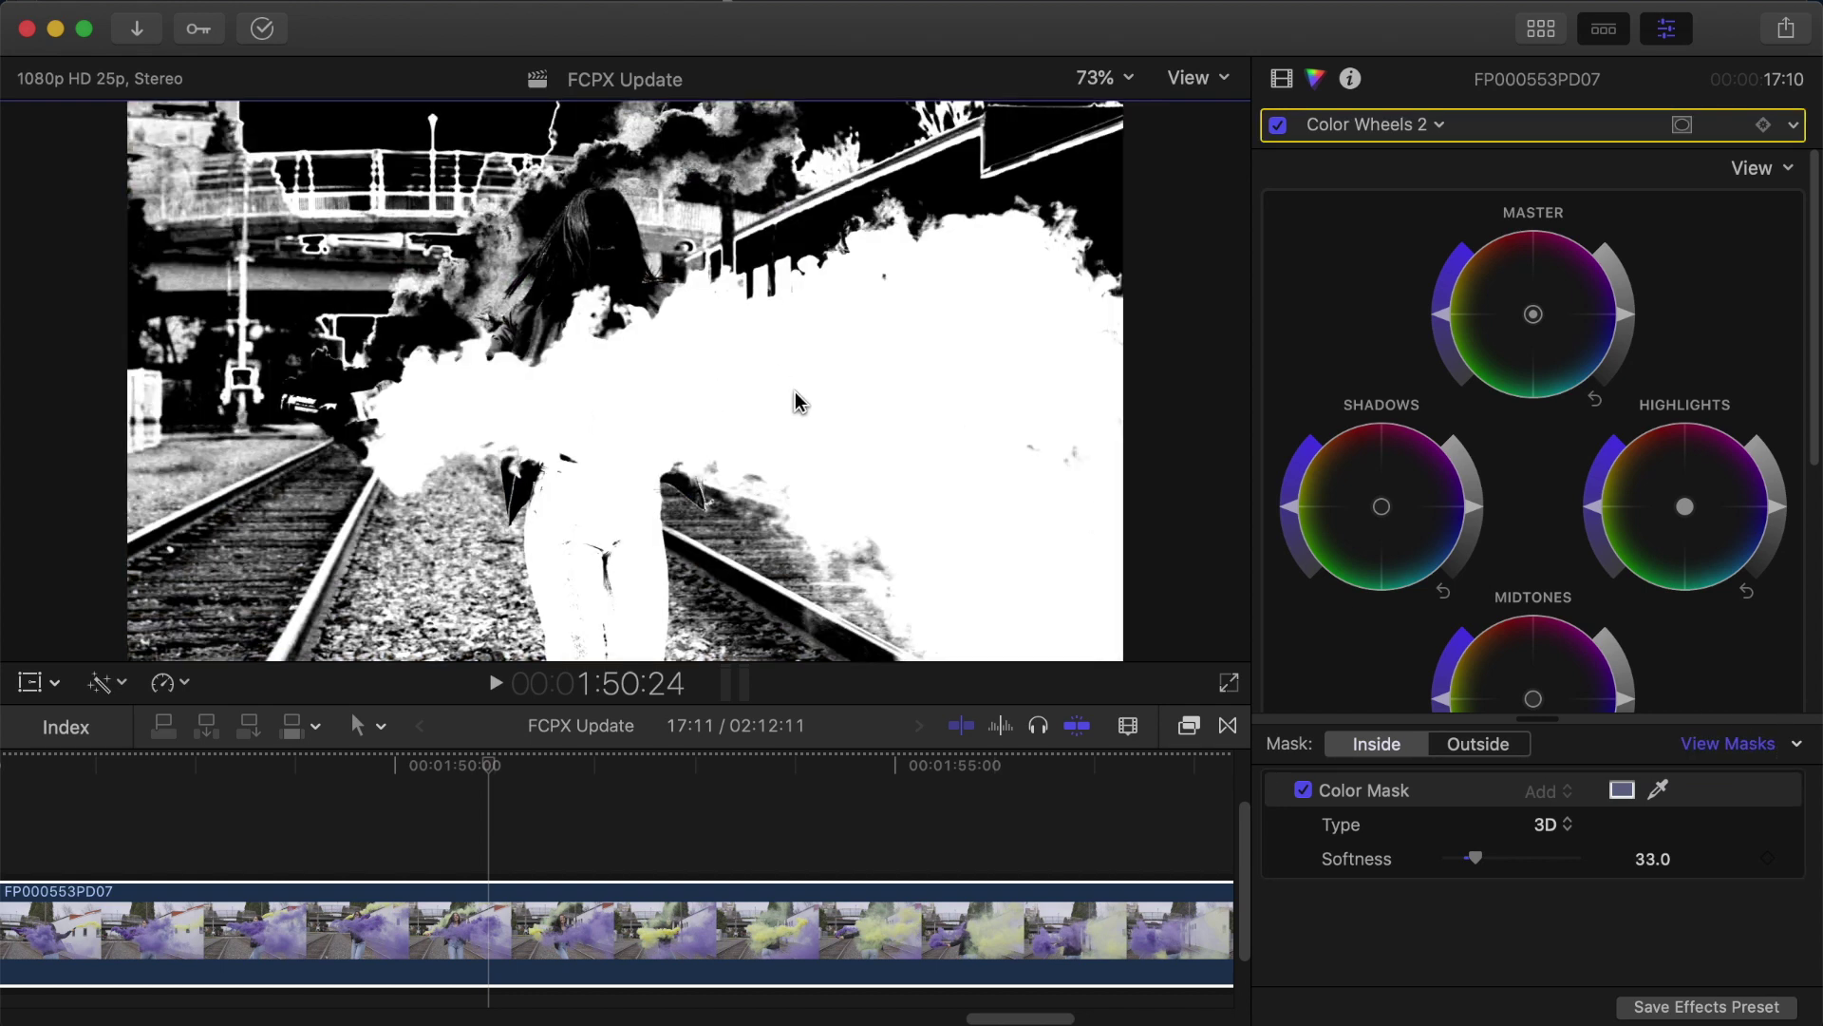
pyautogui.moveTo(1475, 859); pyautogui.dragTo(1428, 855)
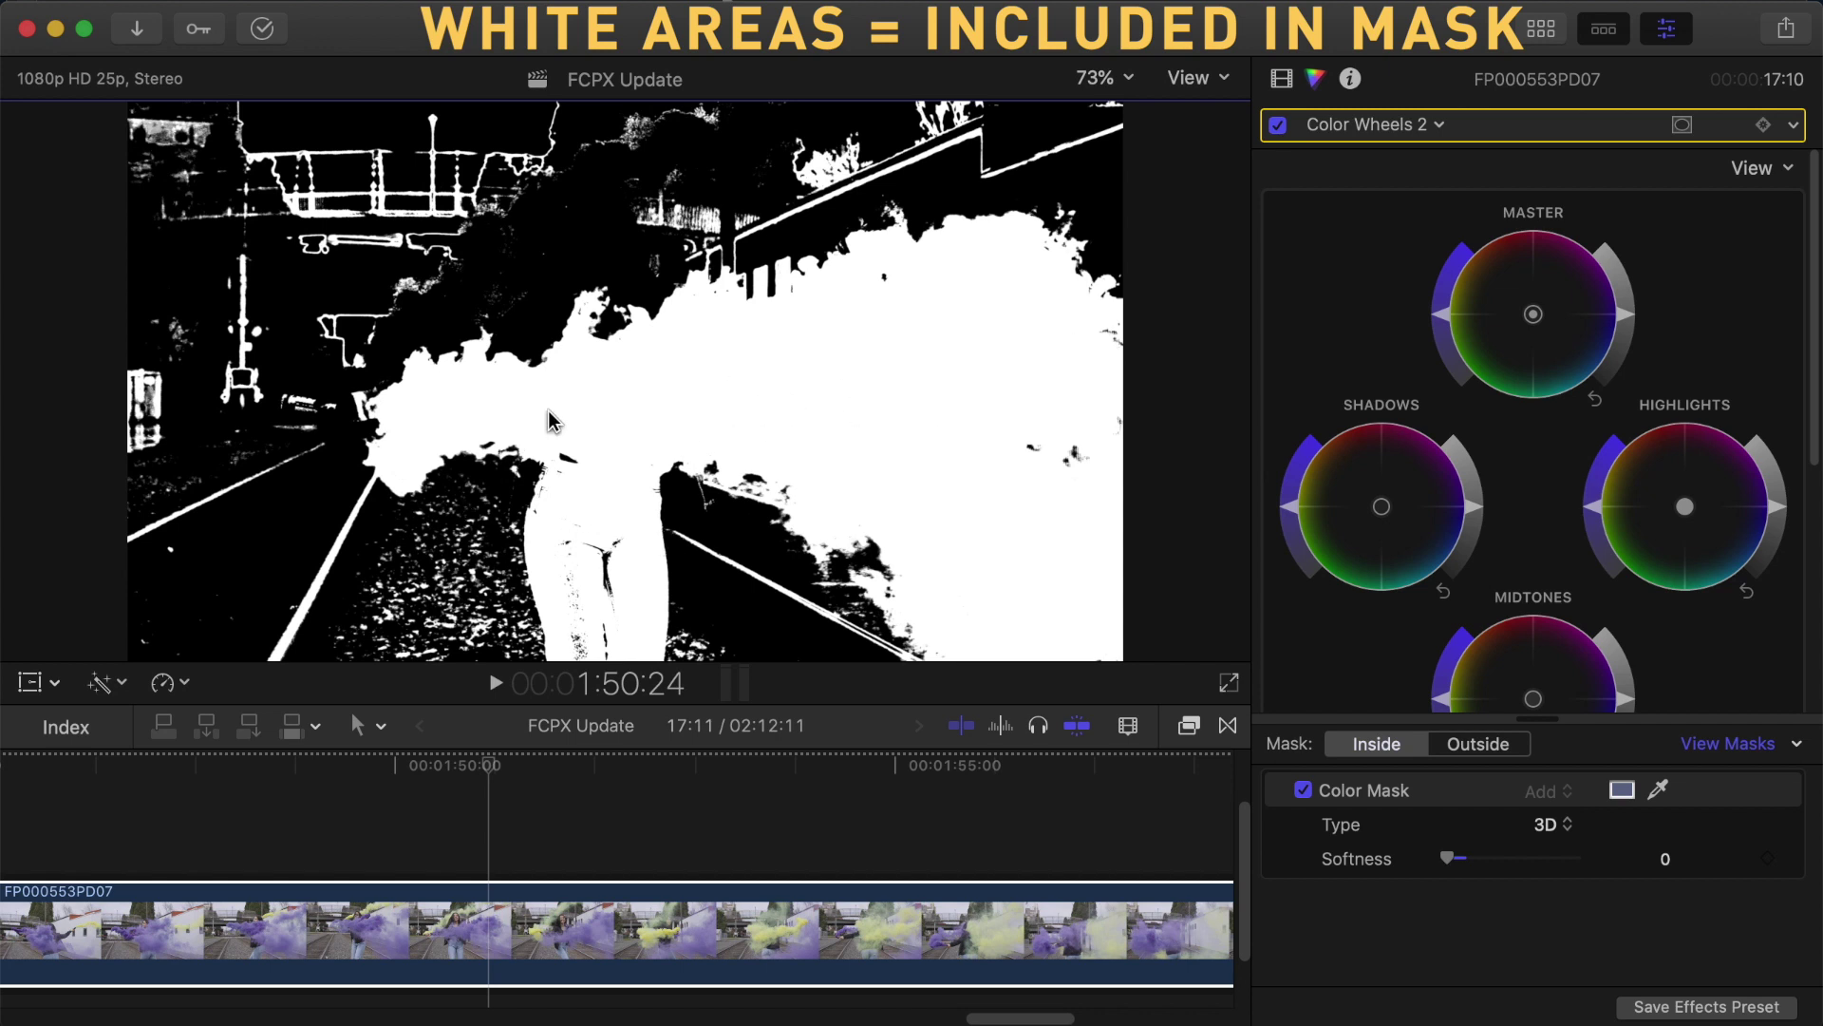
# Step: Hide the matte, set the mask to Outside, and desaturate everything except the smoke
pyautogui.click(1763, 746)
pyautogui.scroll(-1, 1548, 400)
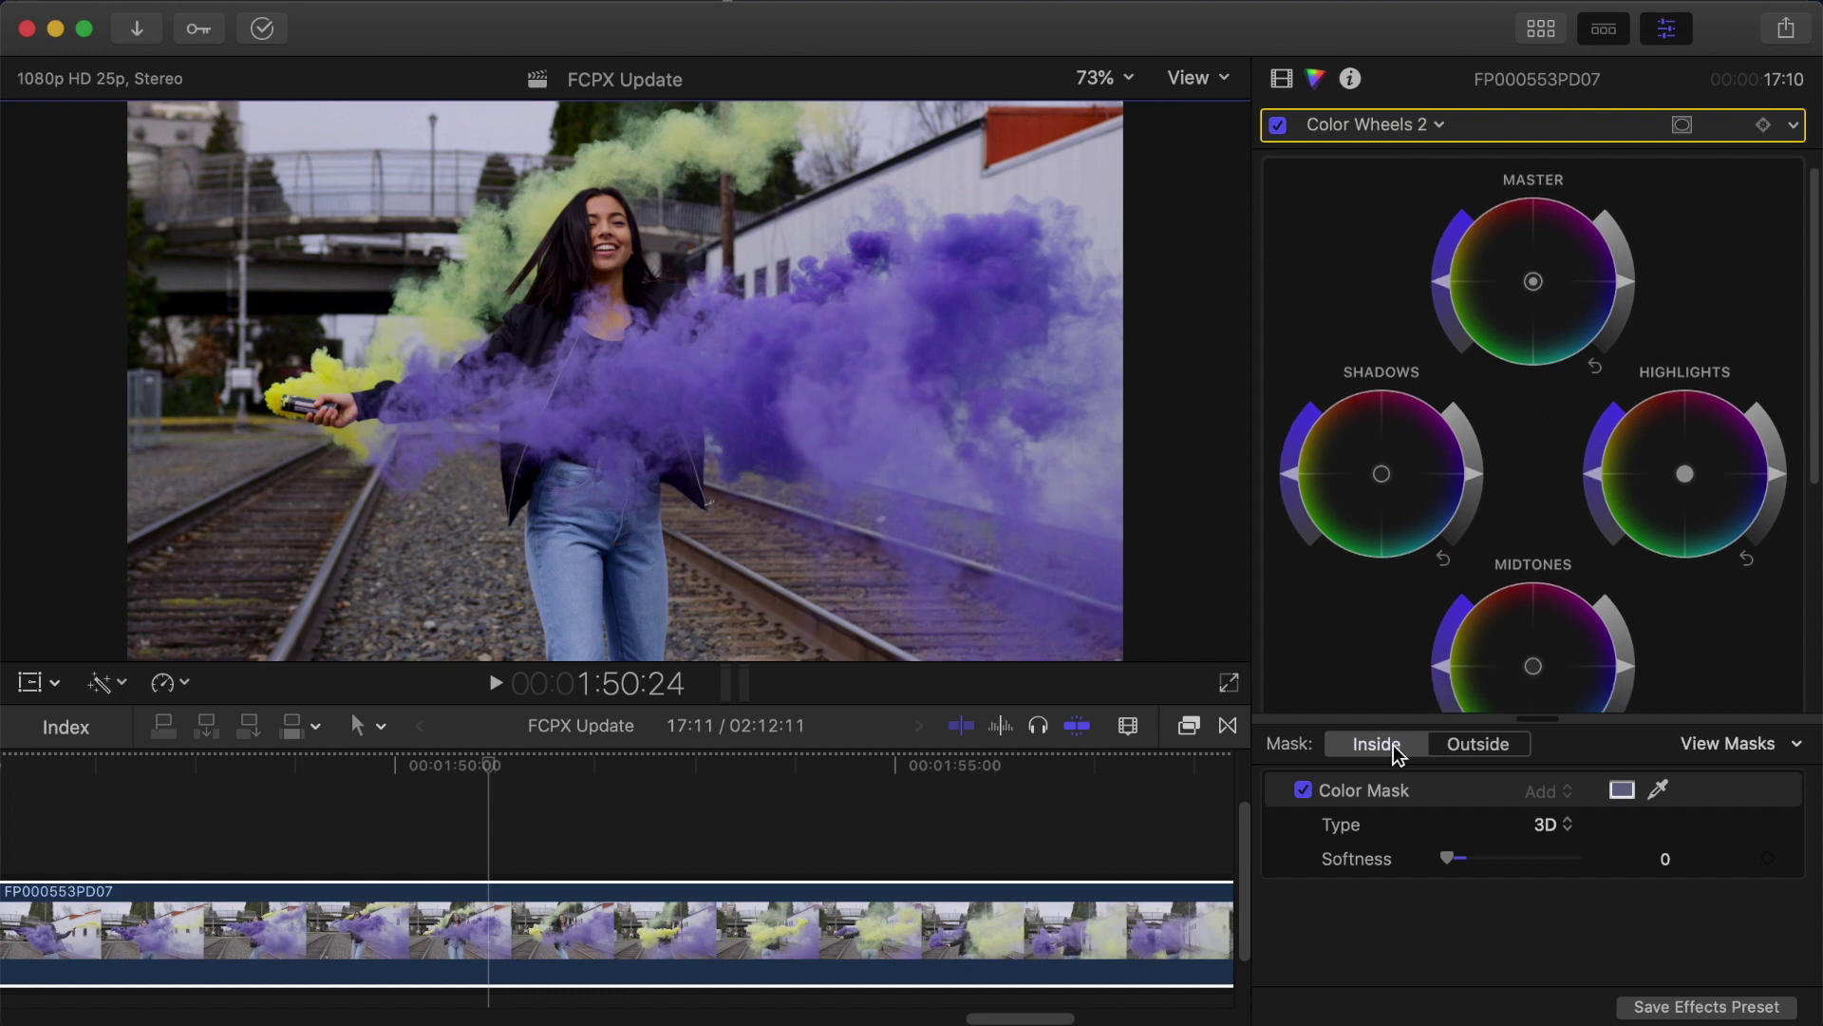
pyautogui.click(1481, 744)
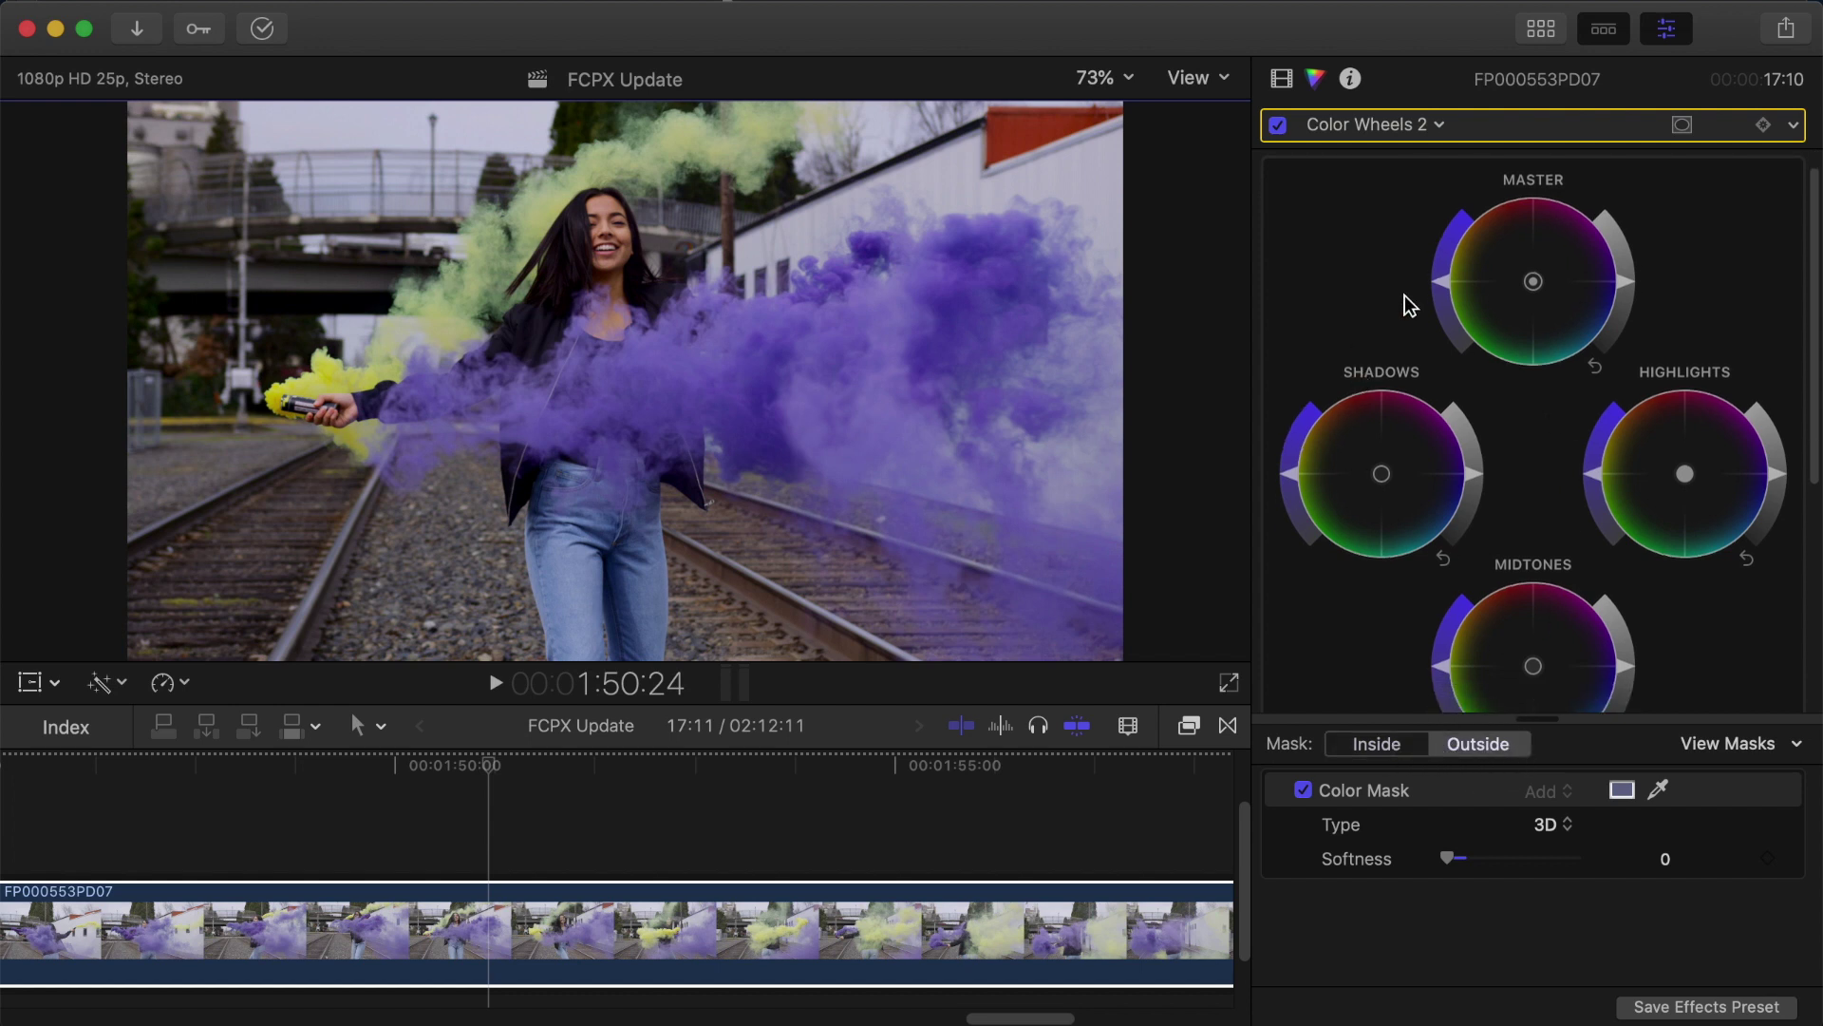
pyautogui.moveTo(1440, 290); pyautogui.dragTo(1517, 449)
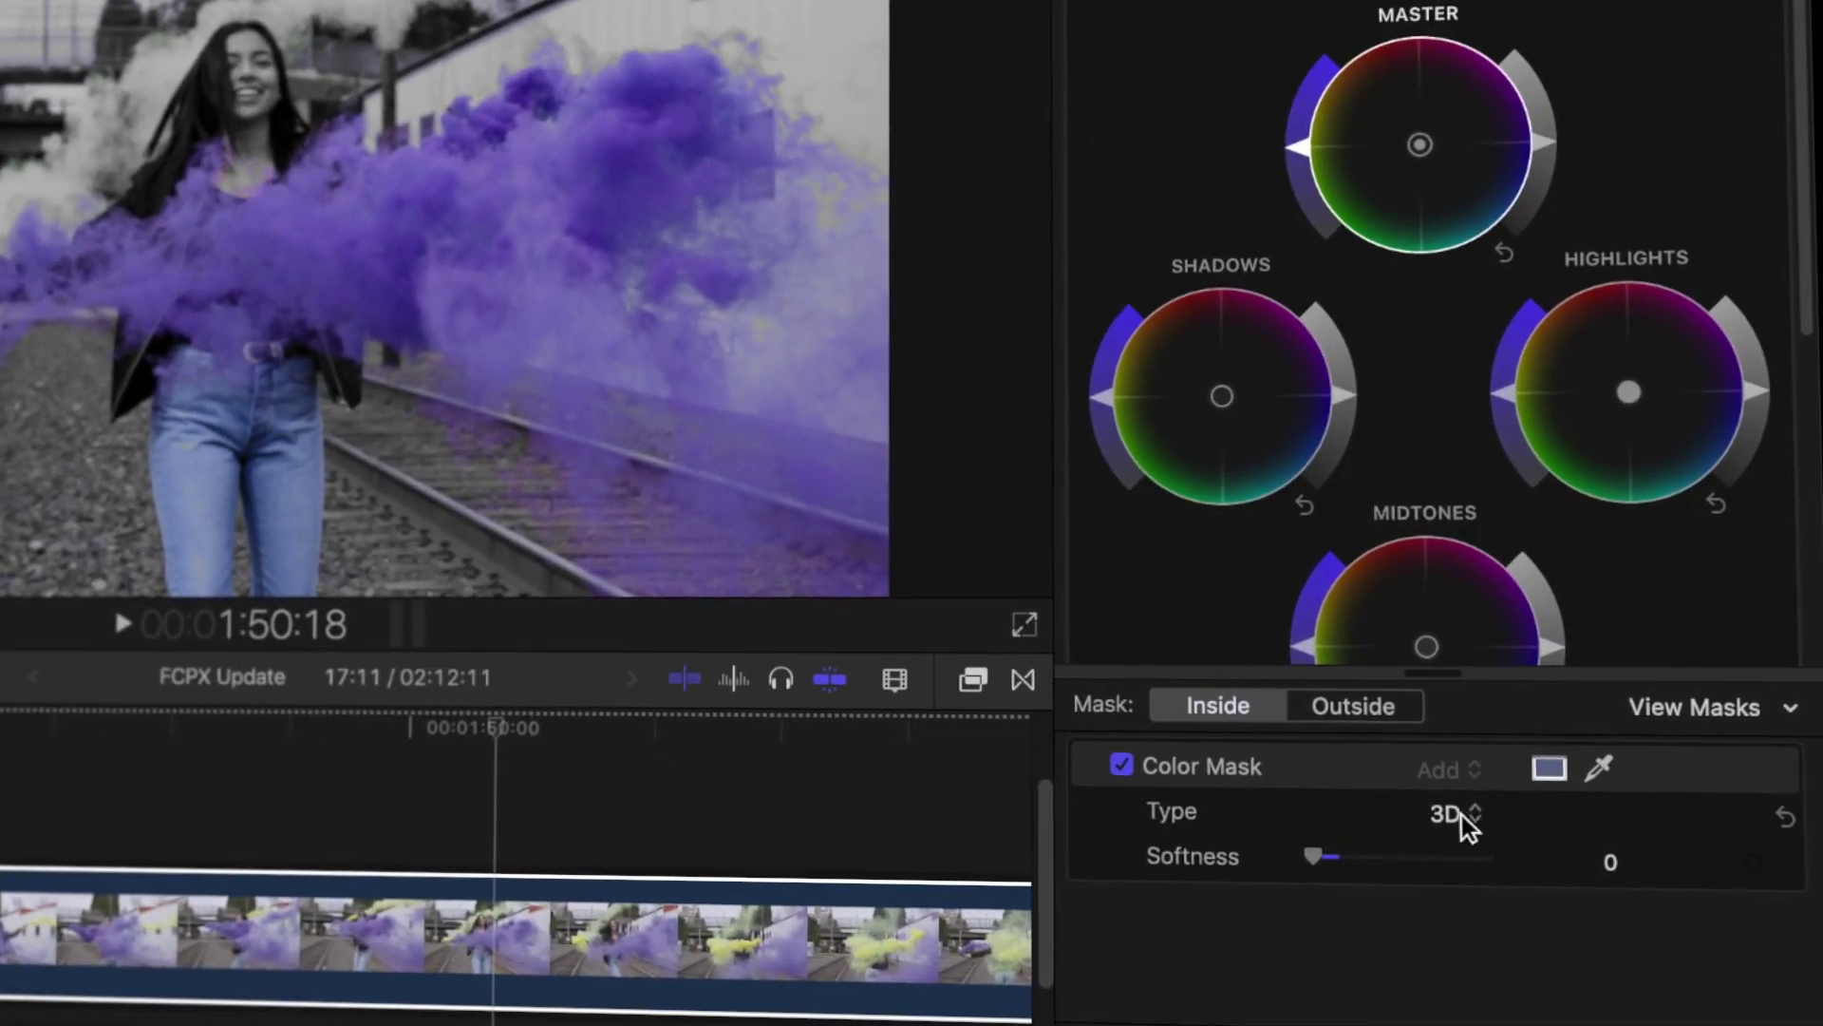
# Step: Switch the colour mask type from 3D to HSL and resample the purple smoke
pyautogui.click(1461, 815)
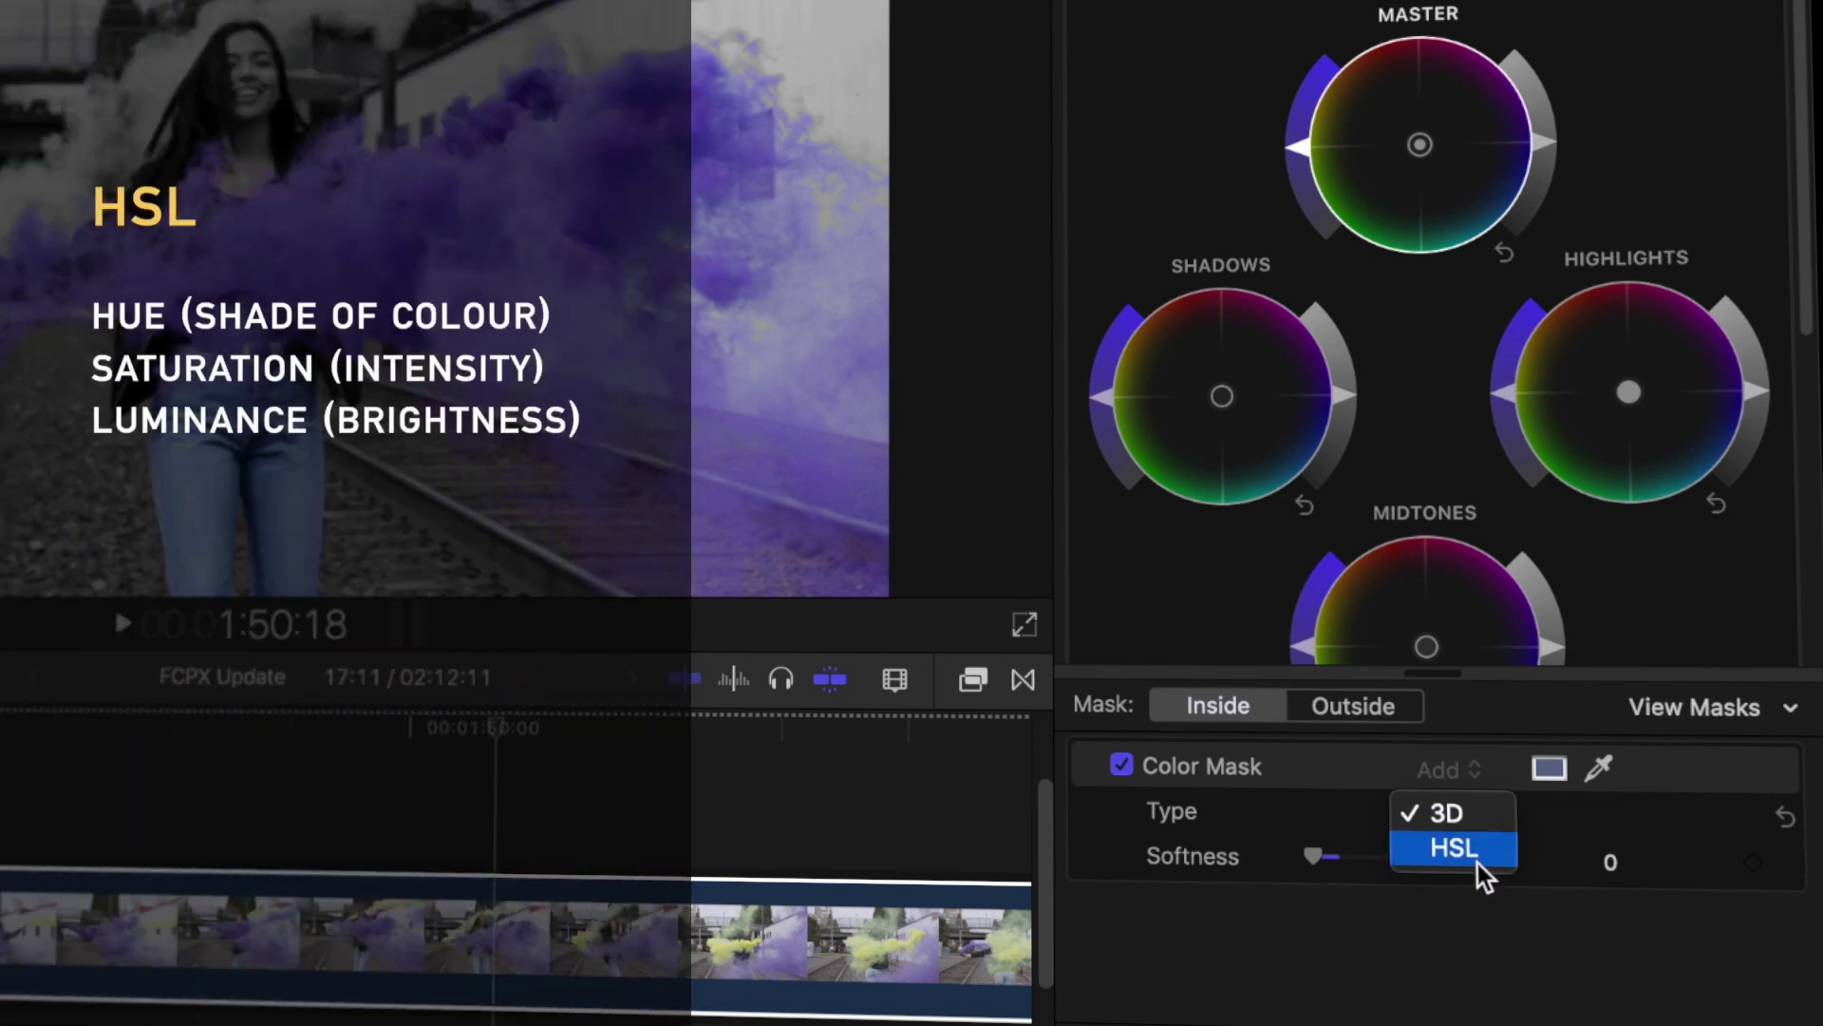
pyautogui.click(1477, 862)
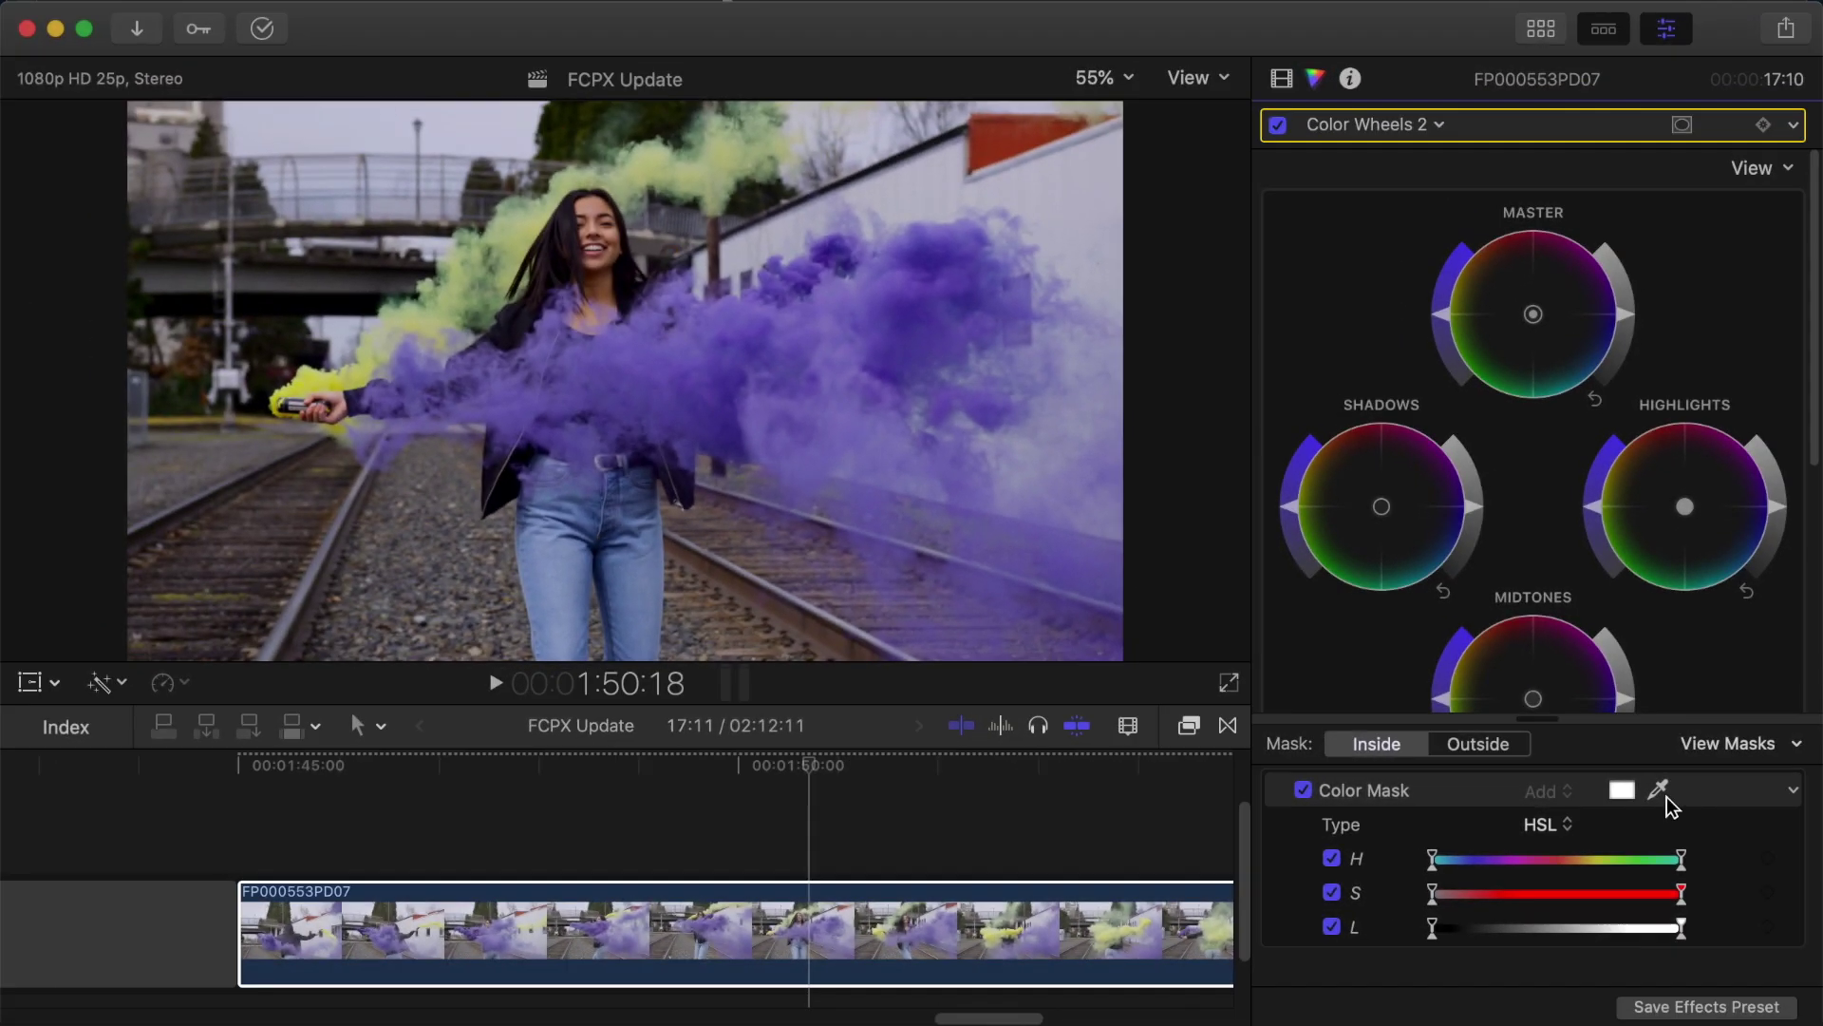
pyautogui.click(1598, 767)
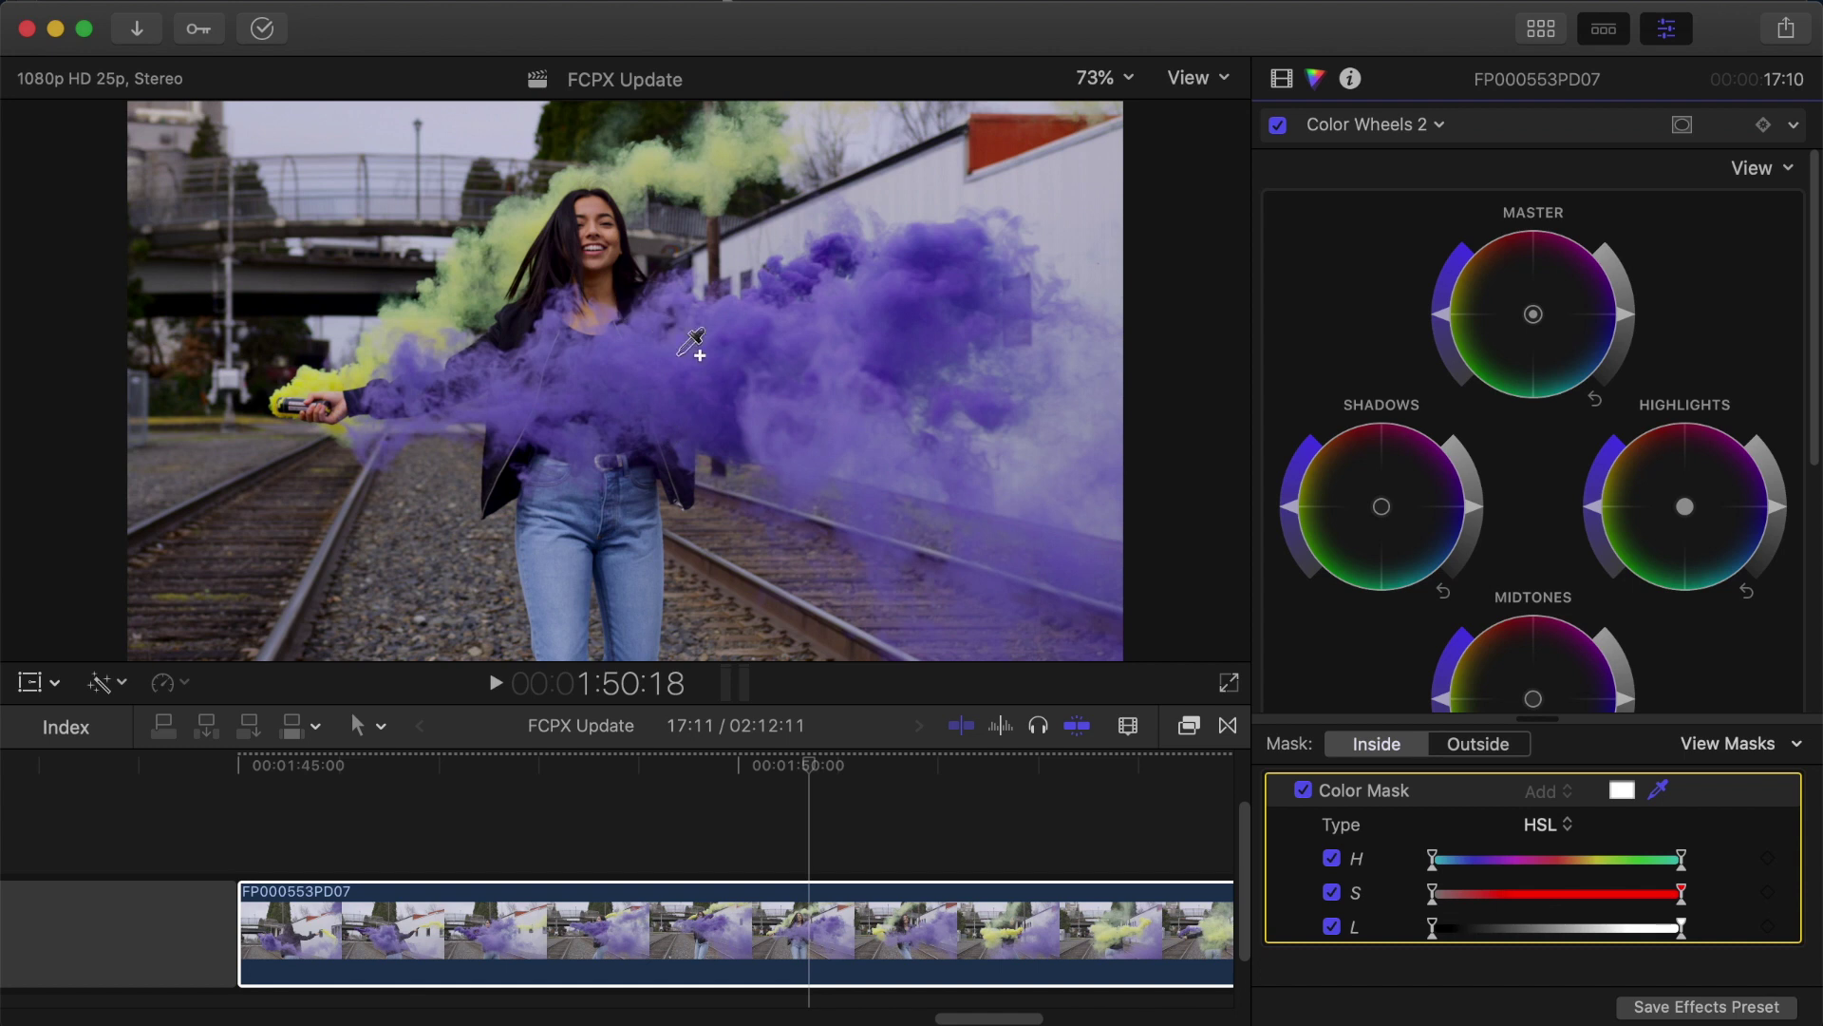
pyautogui.moveTo(669, 375)
pyautogui.mouseDown()
pyautogui.moveTo(692, 358)
pyautogui.moveTo(704, 379)
pyautogui.mouseUp()
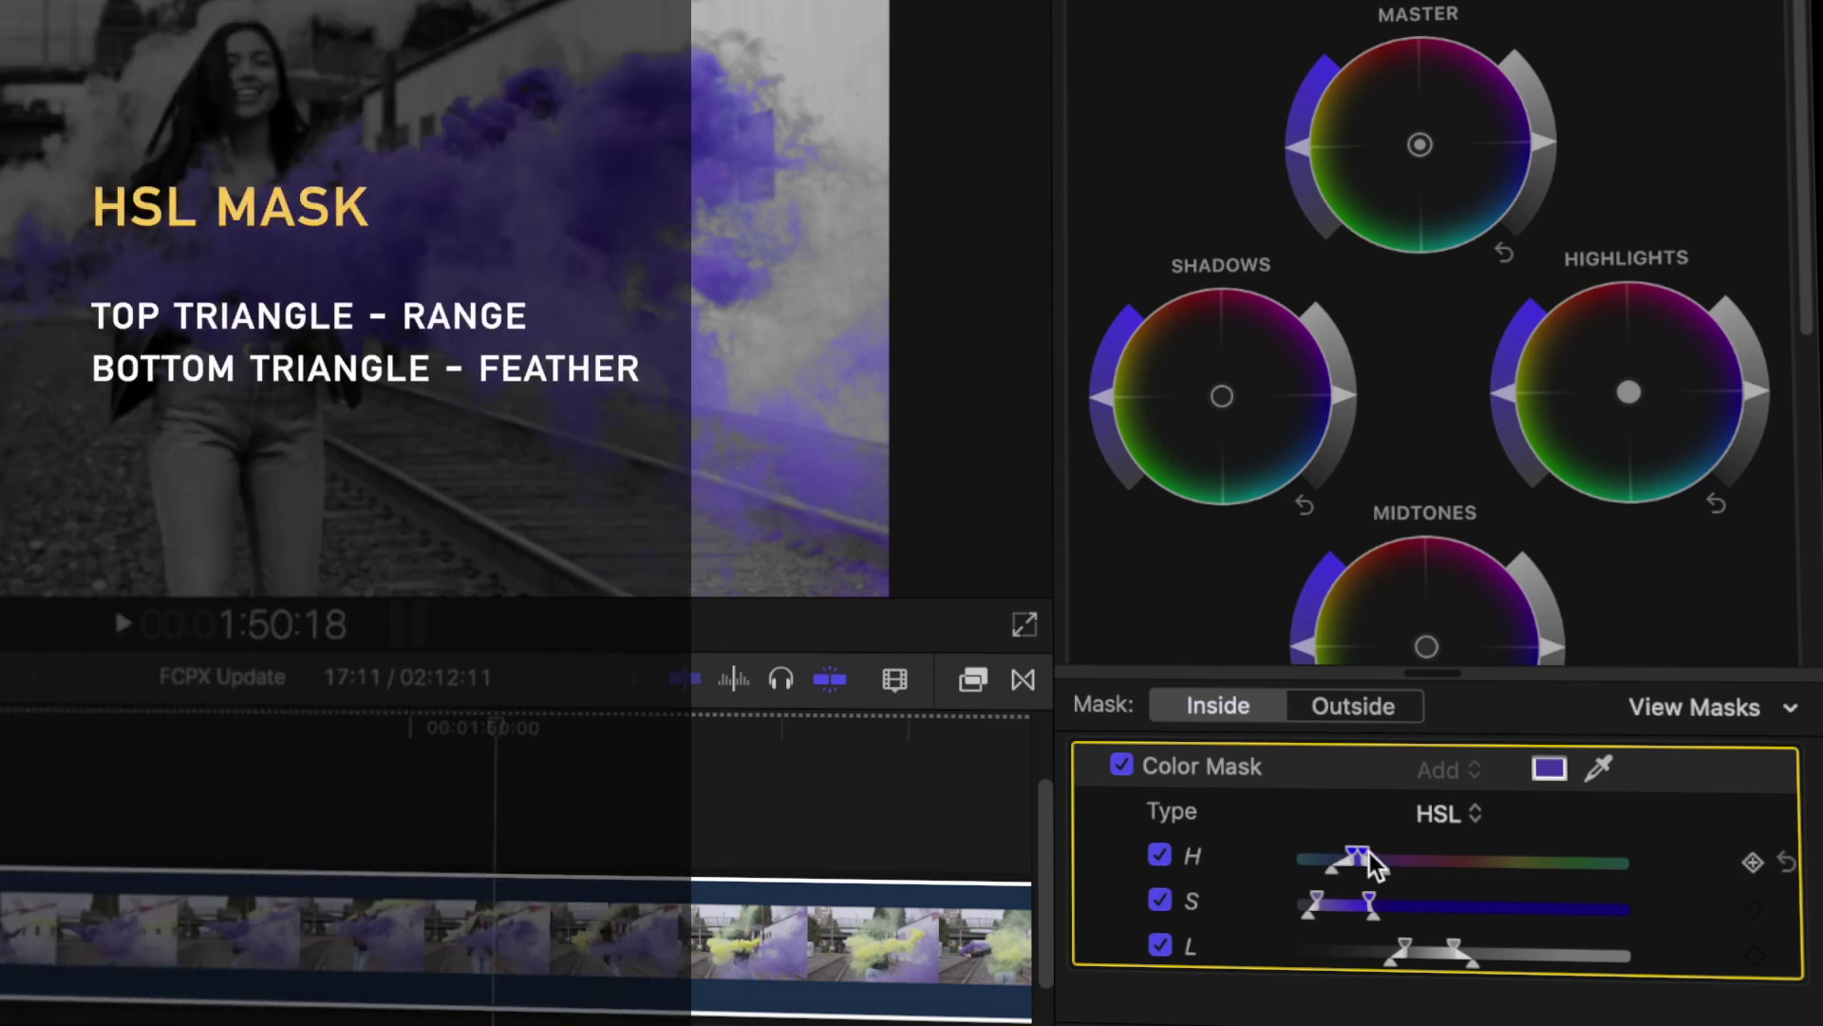
# Step: Widen the HSL hue range and feather, extend saturation, and toggle luminance off and on
pyautogui.moveTo(1369, 853); pyautogui.dragTo(1378, 854)
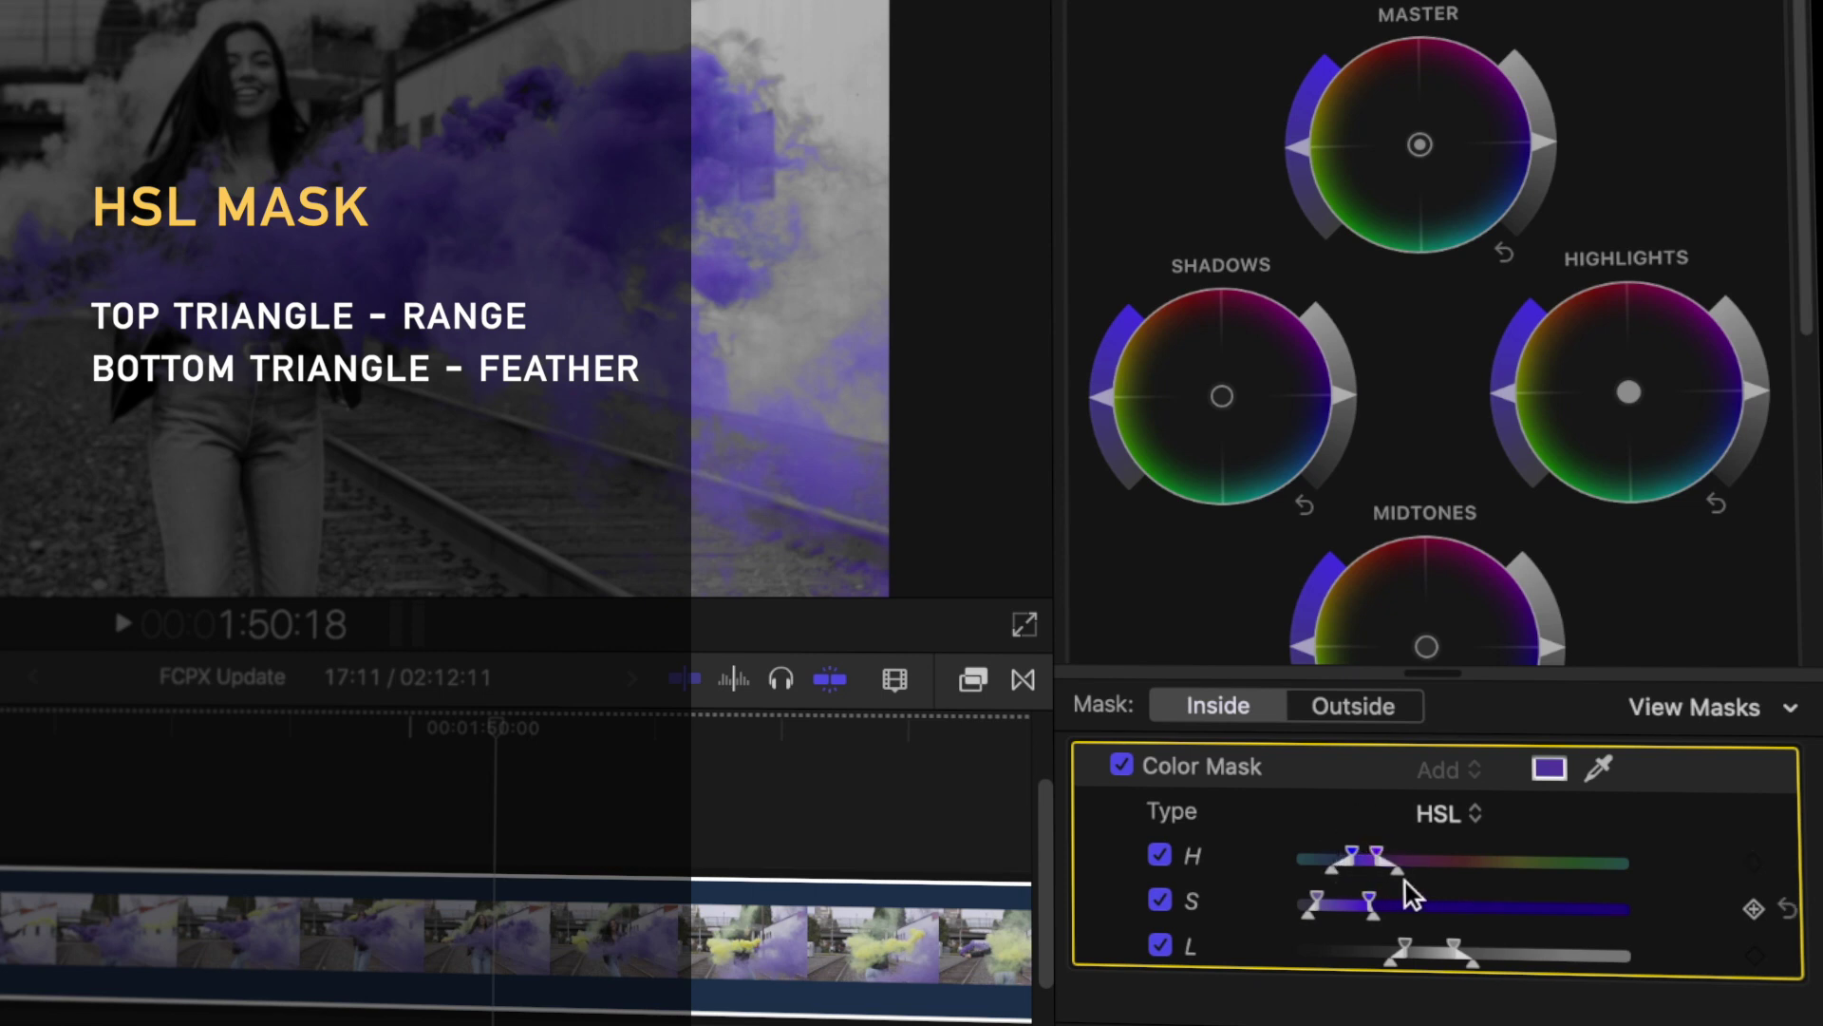
pyautogui.click(1403, 877)
pyautogui.moveTo(1399, 874); pyautogui.dragTo(1419, 869)
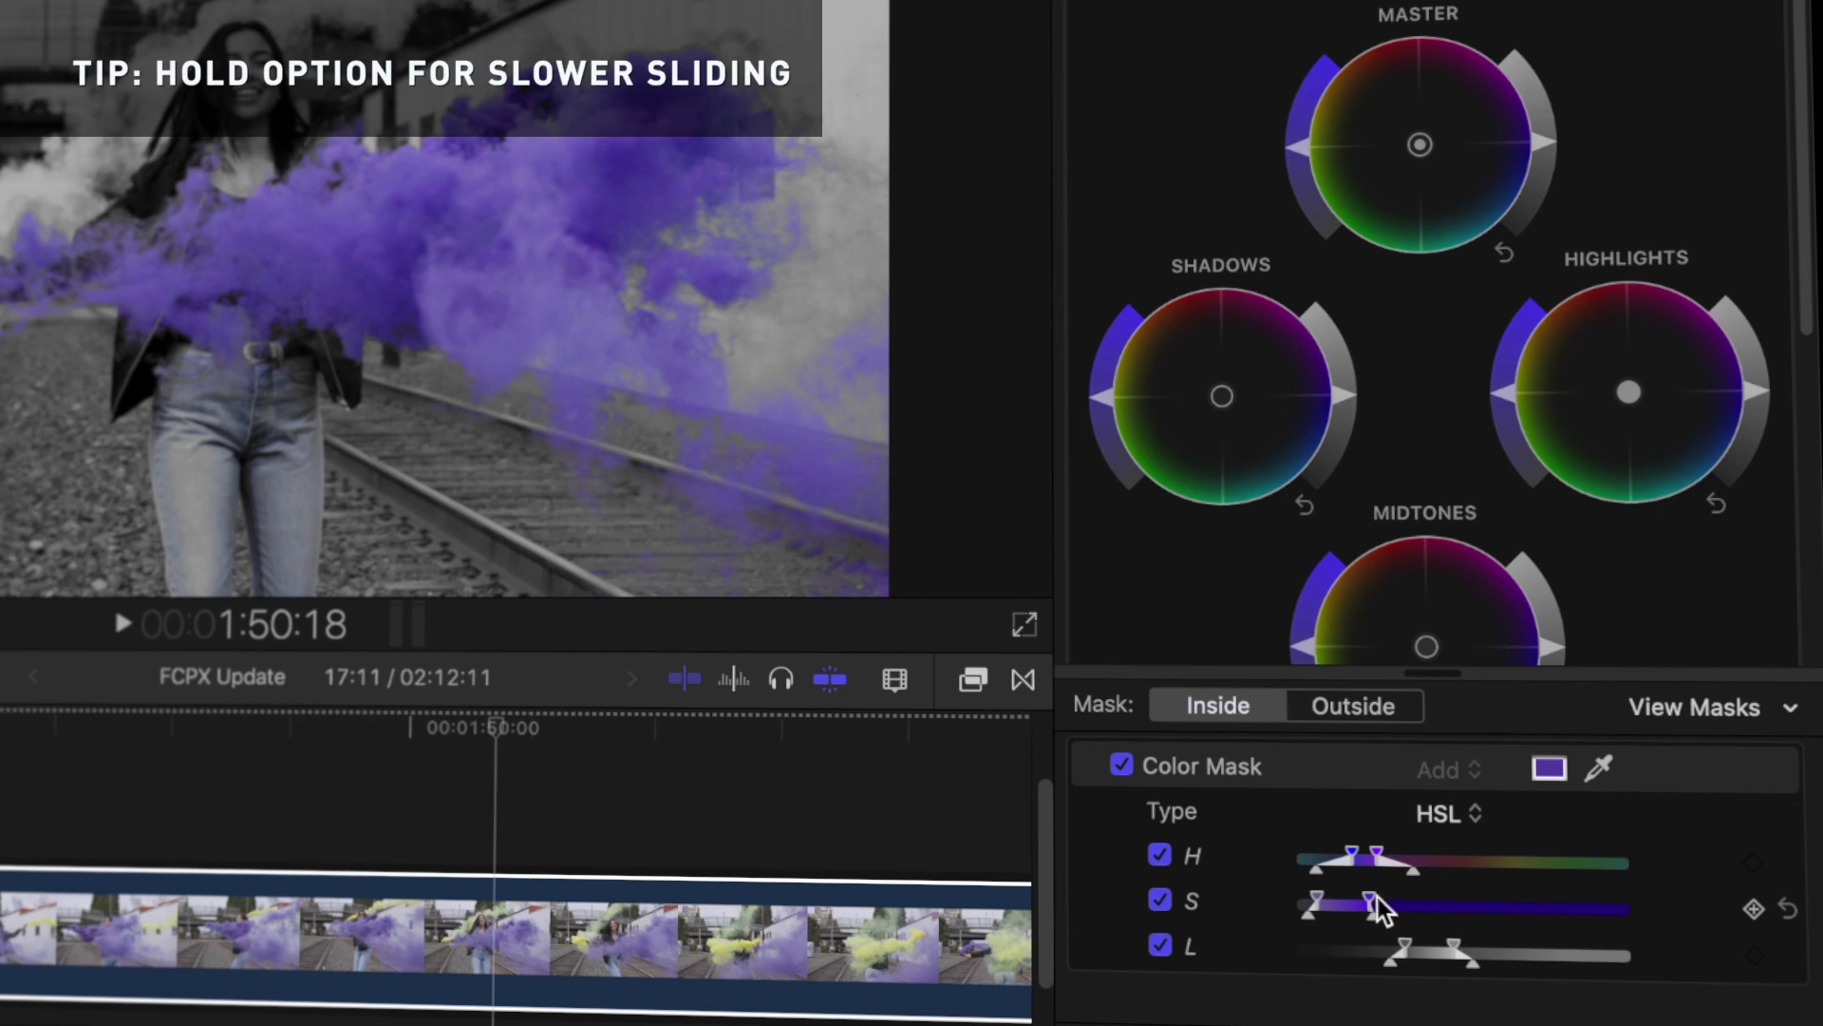
pyautogui.moveTo(1373, 900); pyautogui.dragTo(1429, 954)
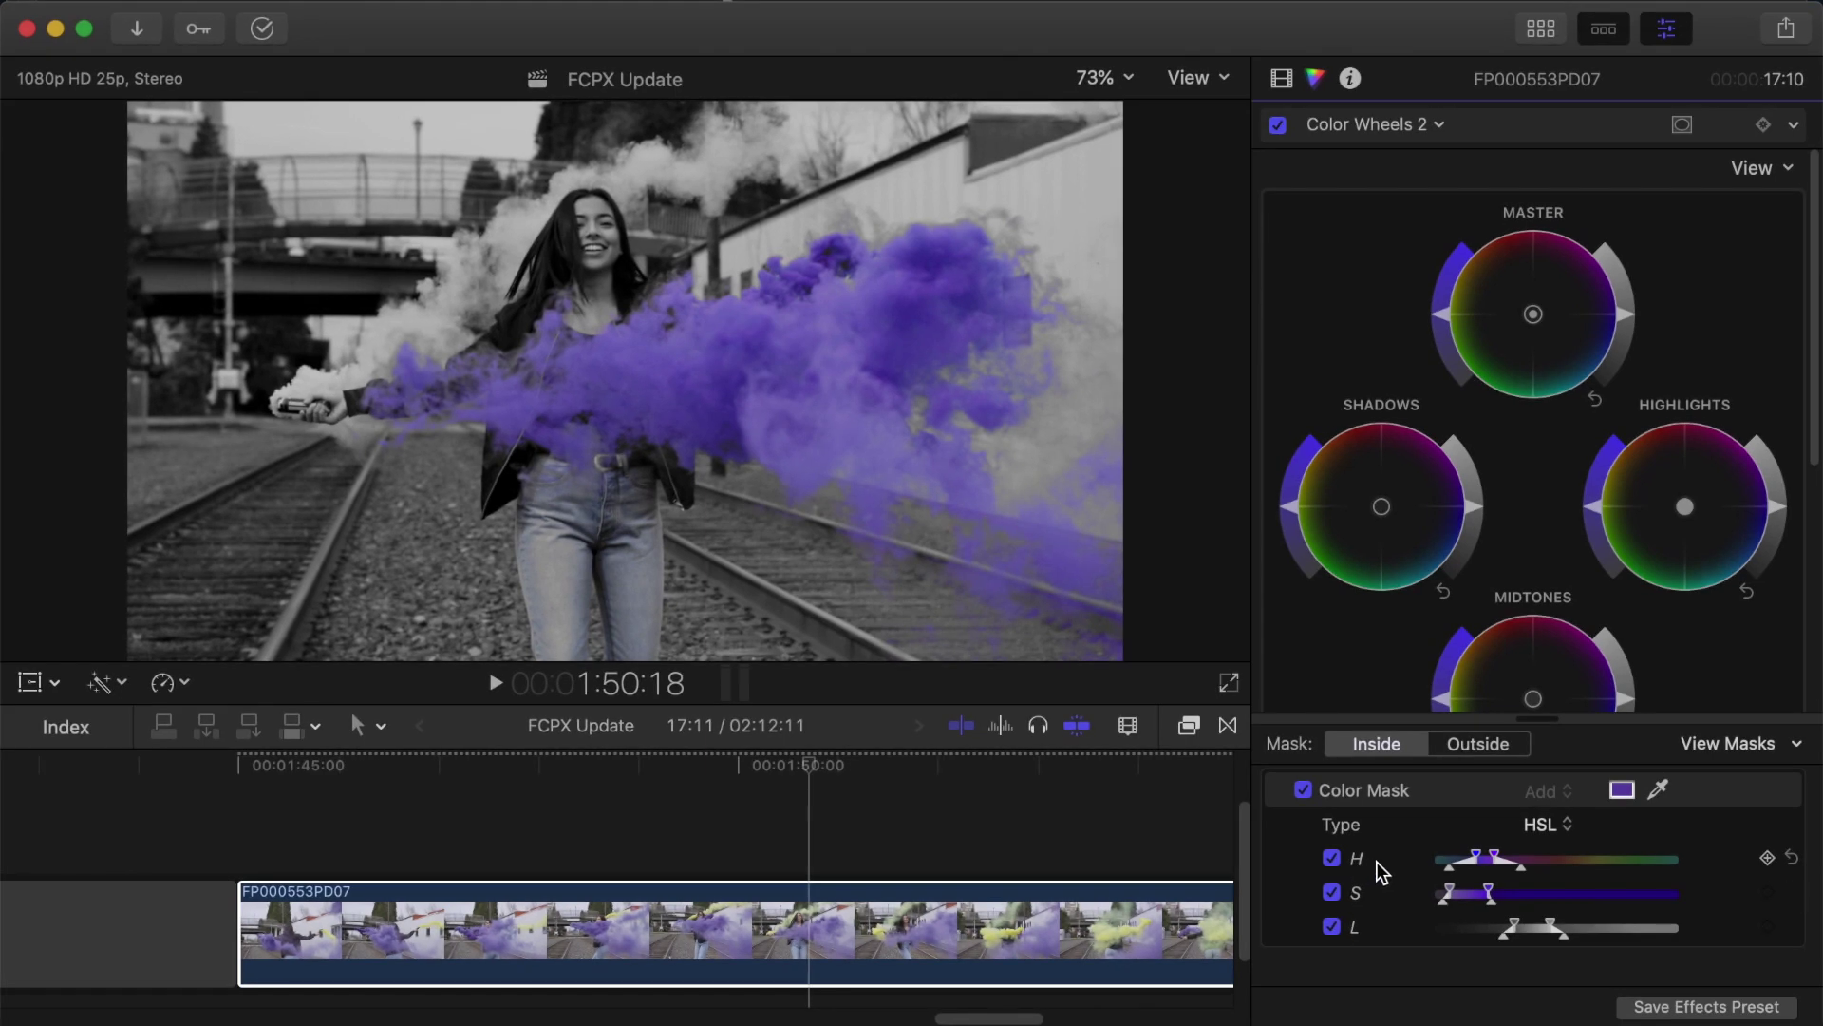
pyautogui.click(1332, 927)
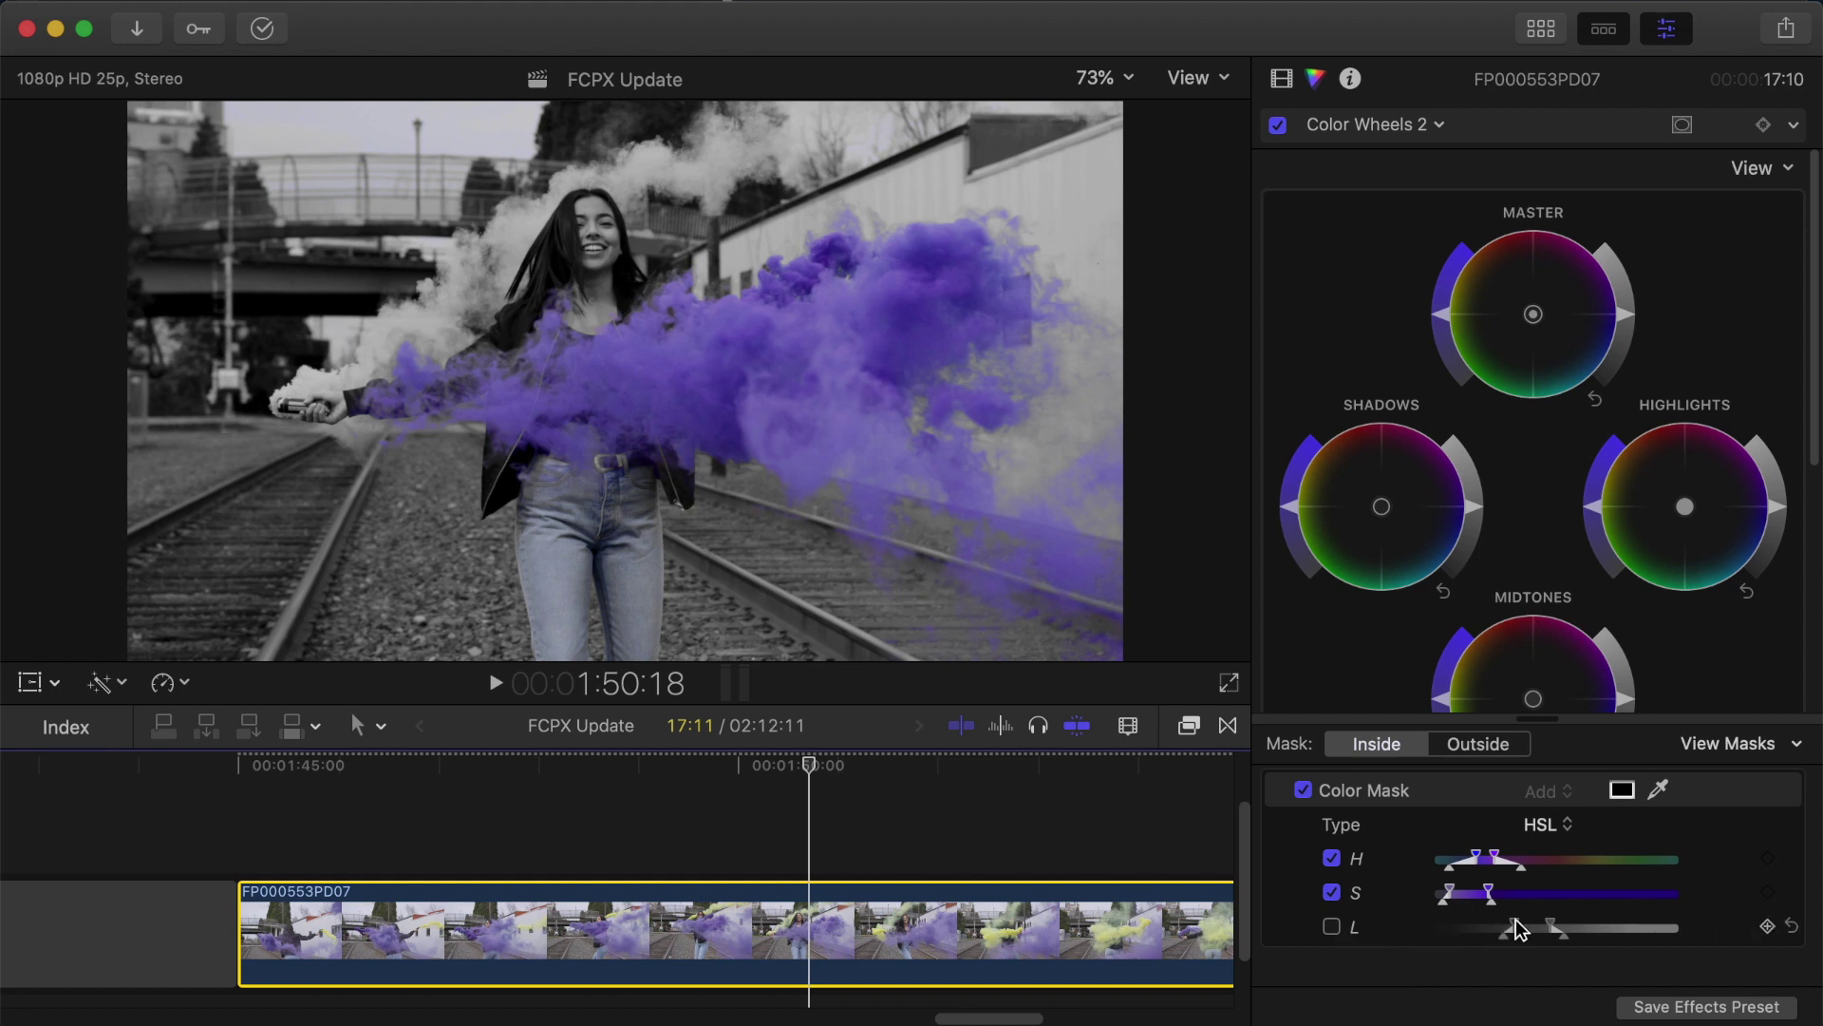
pyautogui.click(1332, 928)
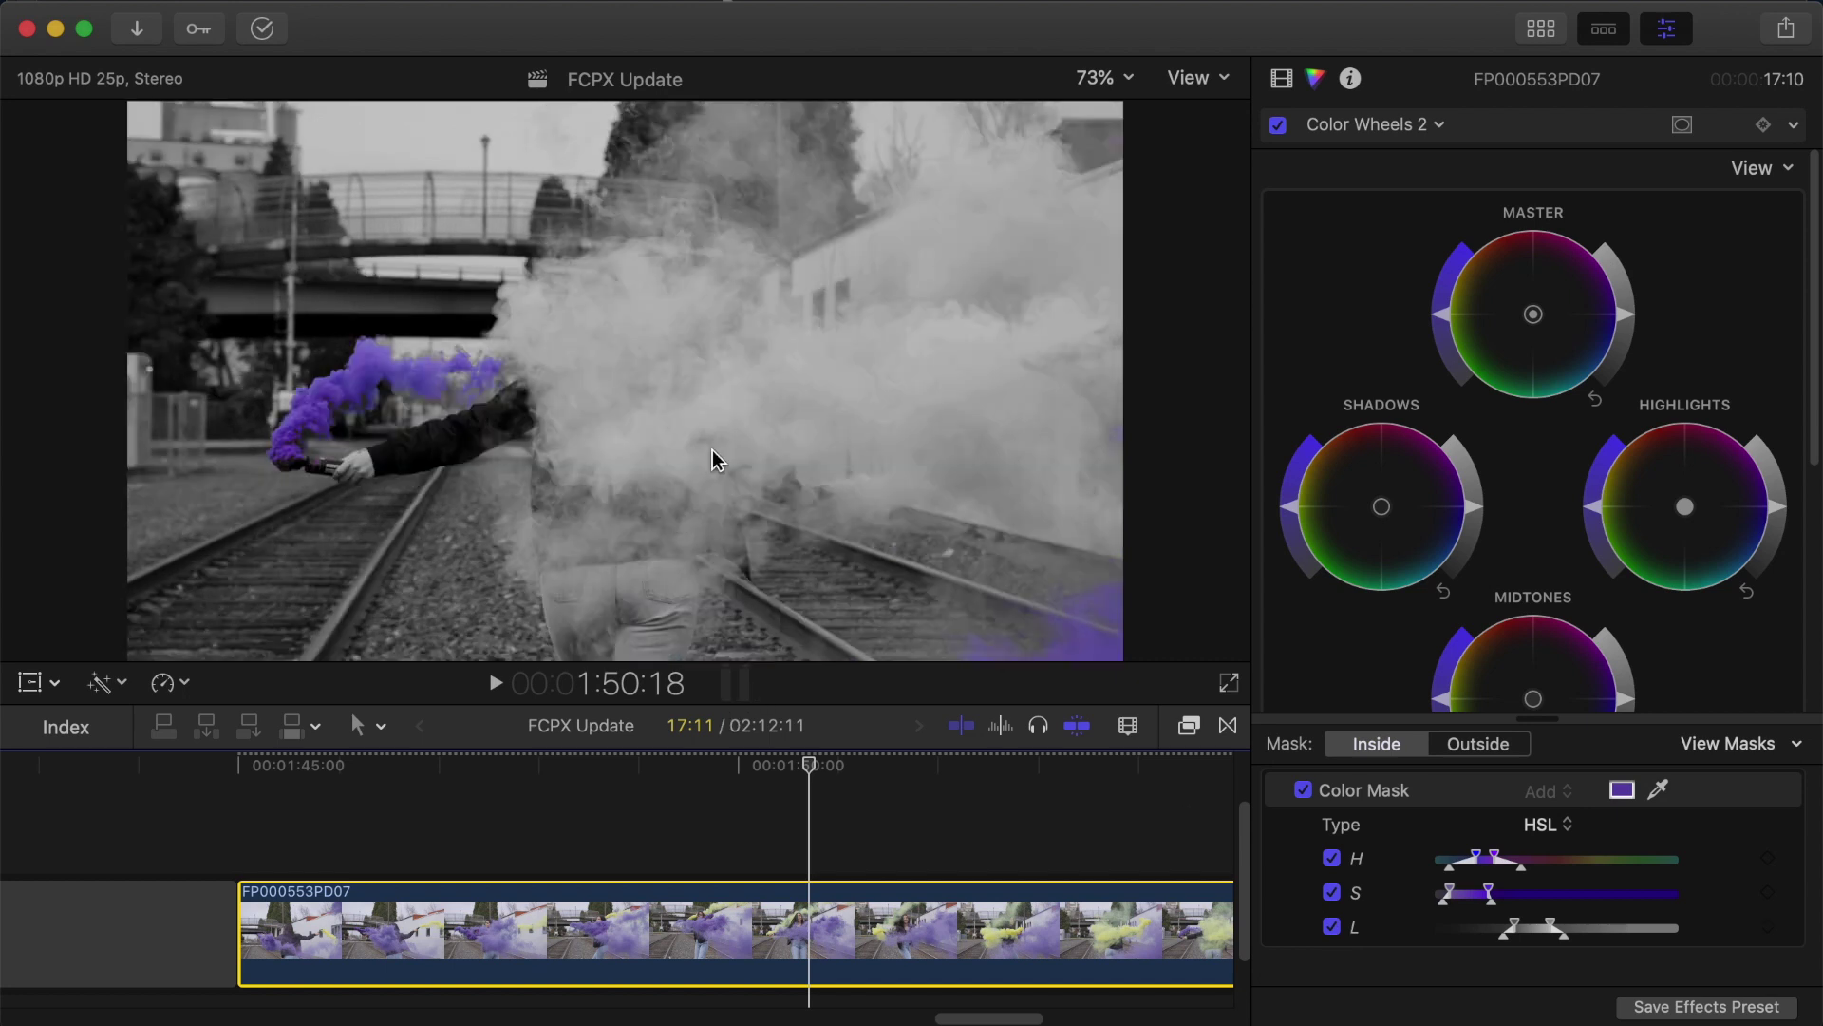
# Step: Narrow the HSL mask's saturation and luminance ranges, checking the matte before returning to the graded view
pyautogui.click(1436, 907)
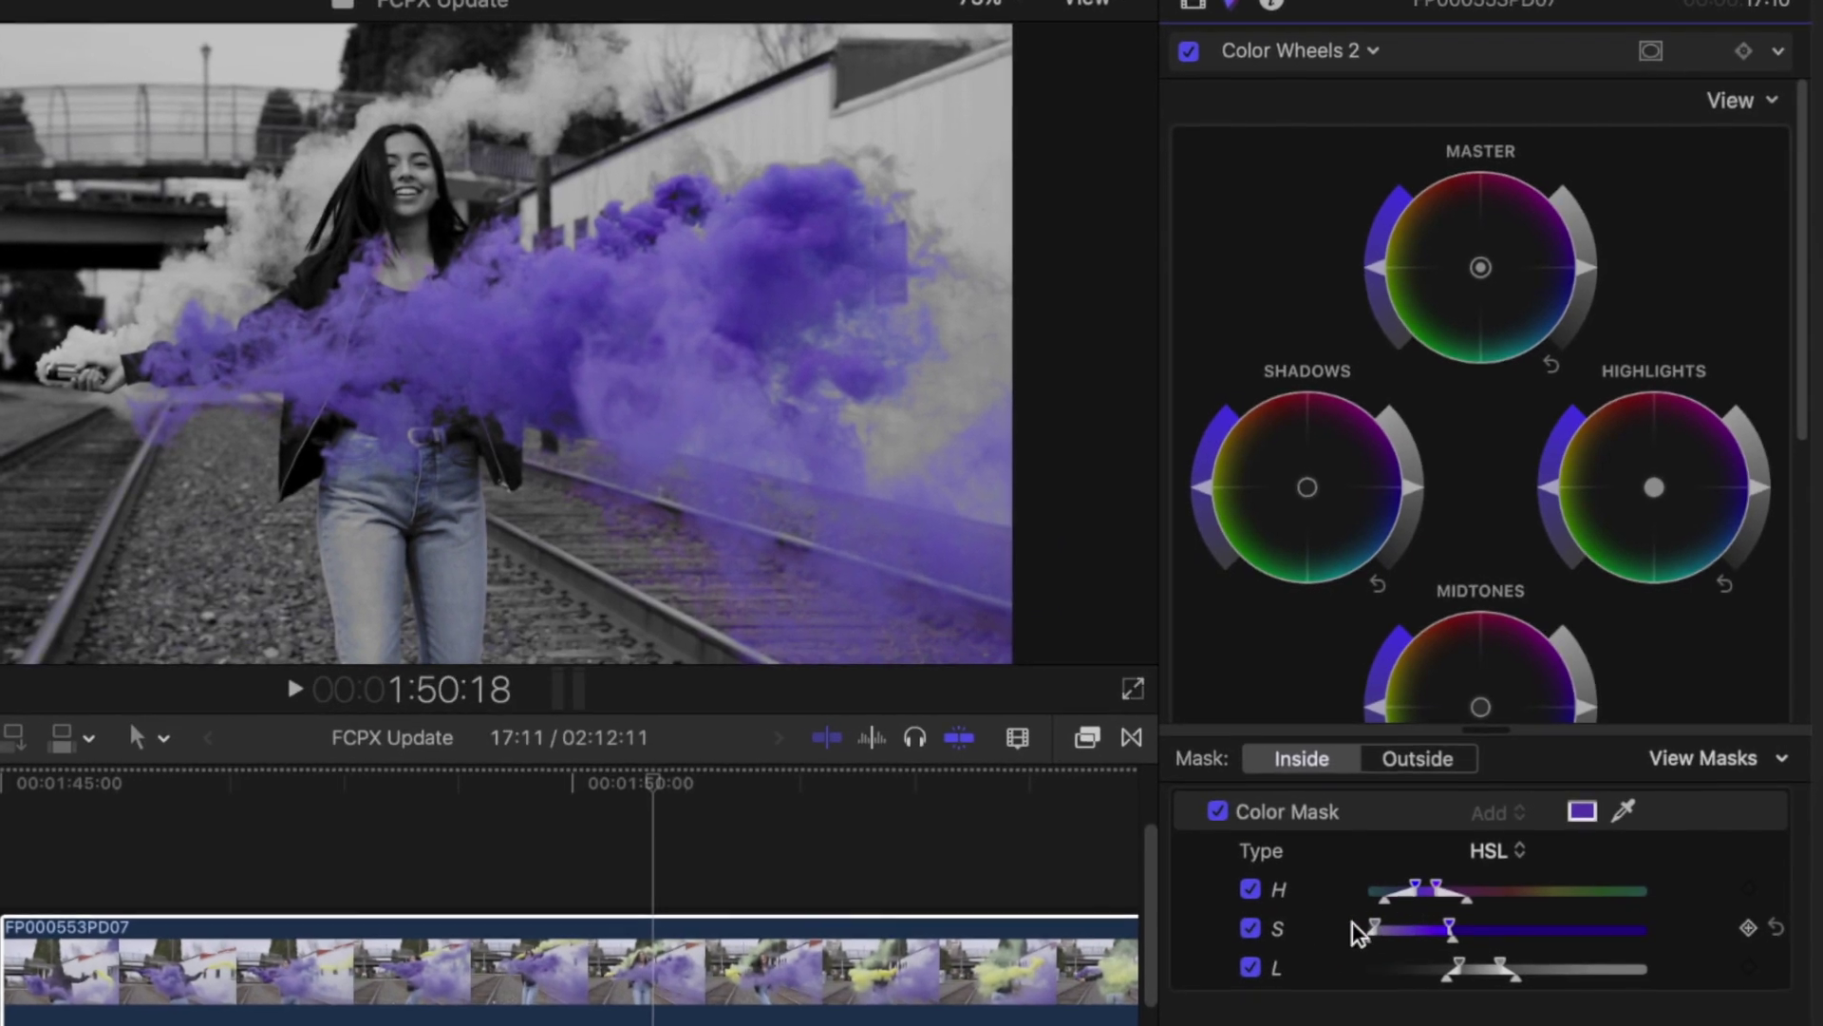
pyautogui.moveTo(1512, 927); pyautogui.dragTo(1488, 927)
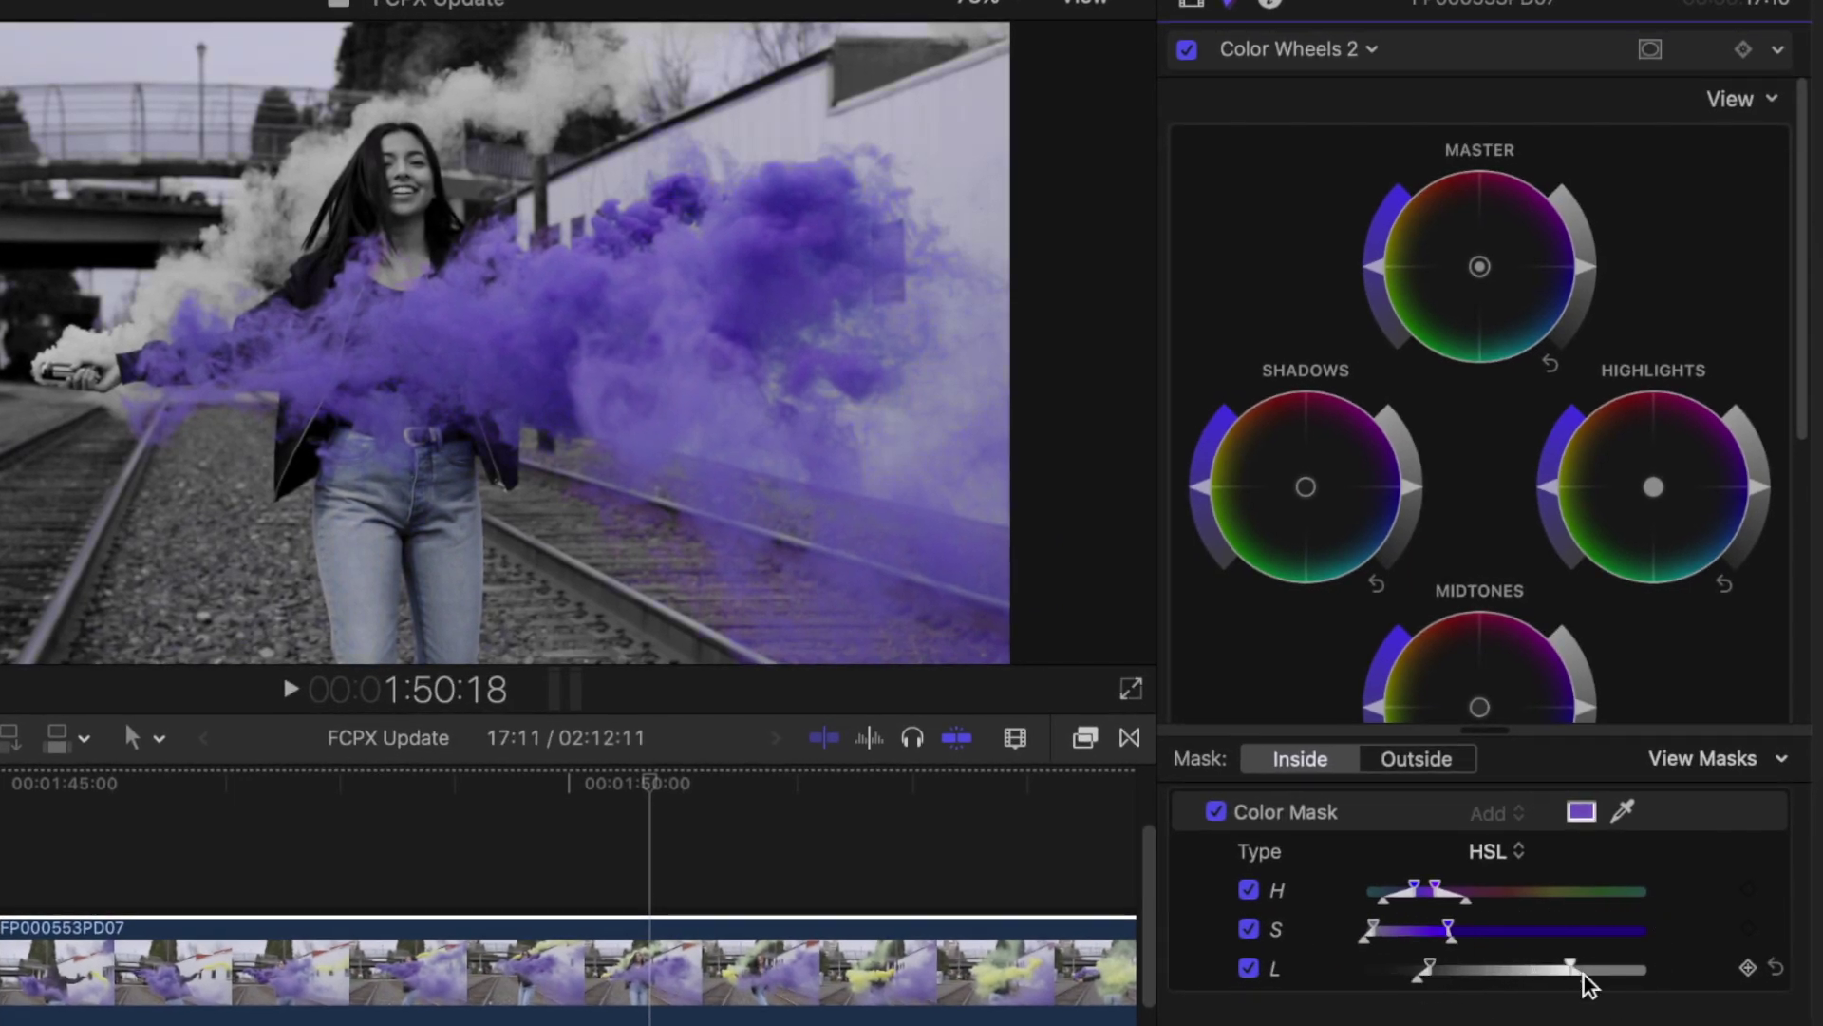
pyautogui.moveTo(1608, 969); pyautogui.dragTo(1572, 969)
pyautogui.moveTo(1372, 929); pyautogui.dragTo(1499, 968)
pyautogui.click(1709, 758)
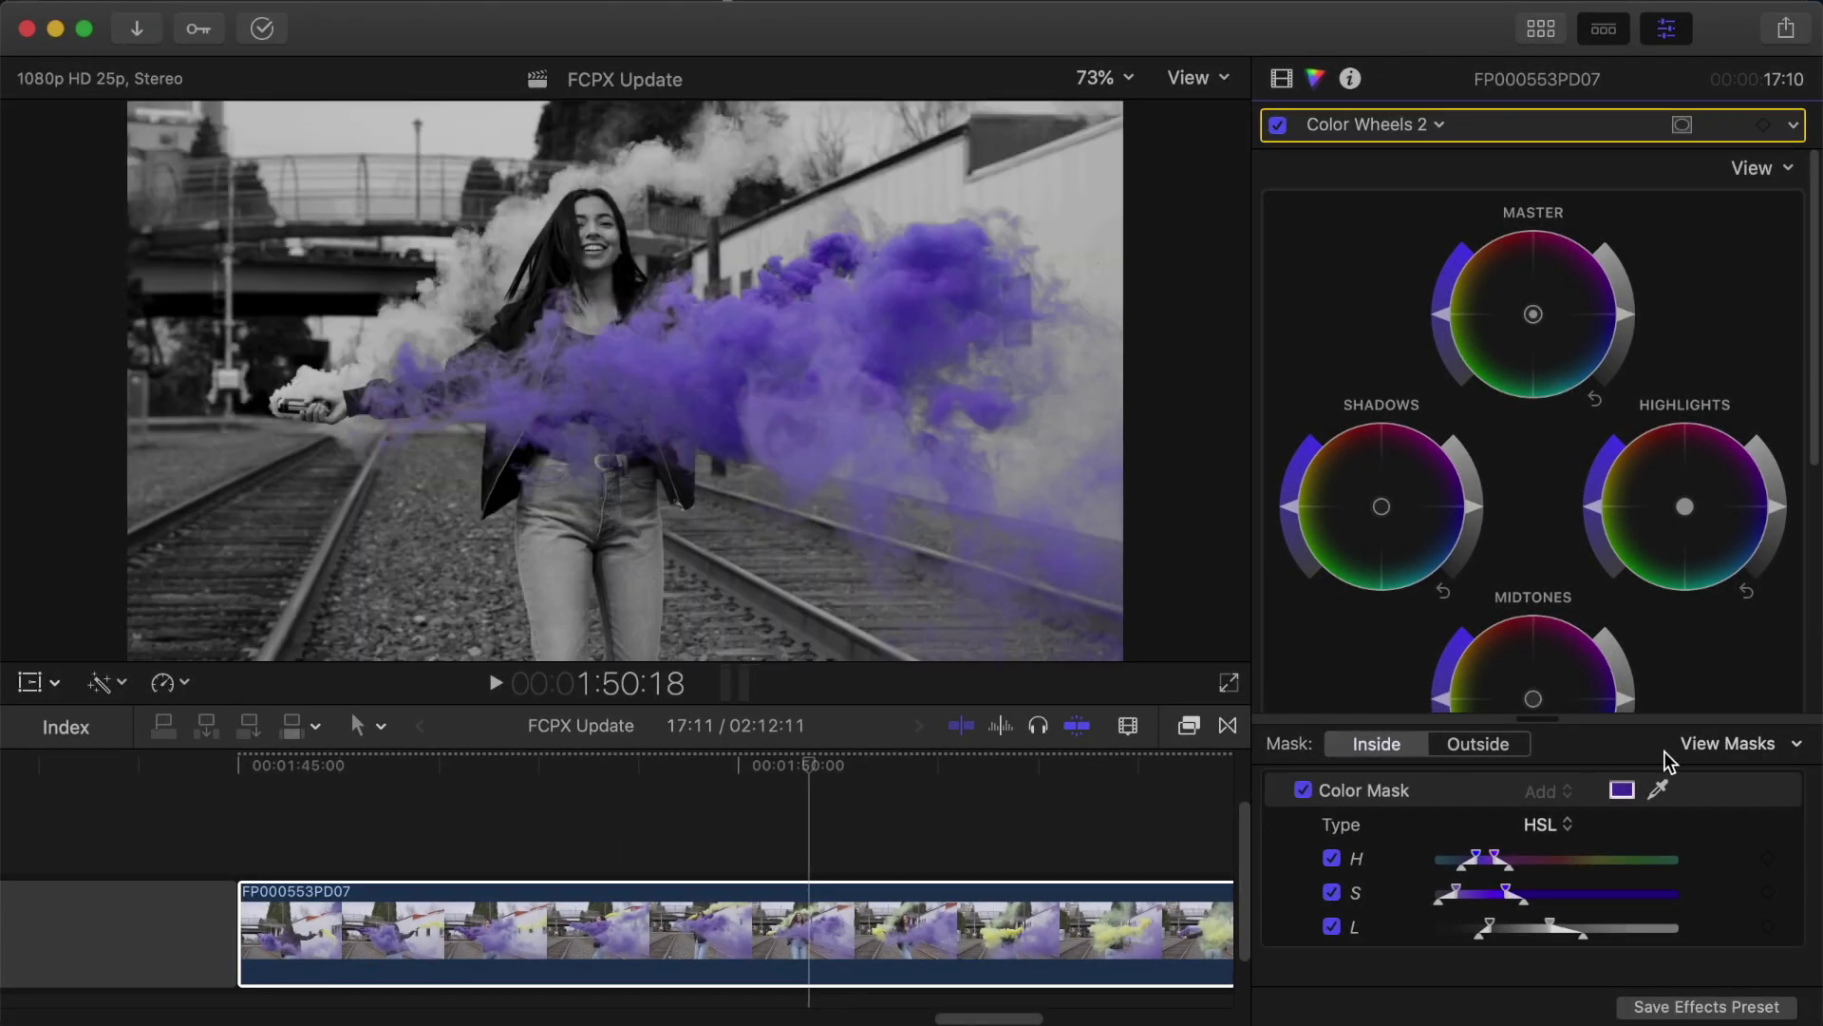
pyautogui.click(1709, 744)
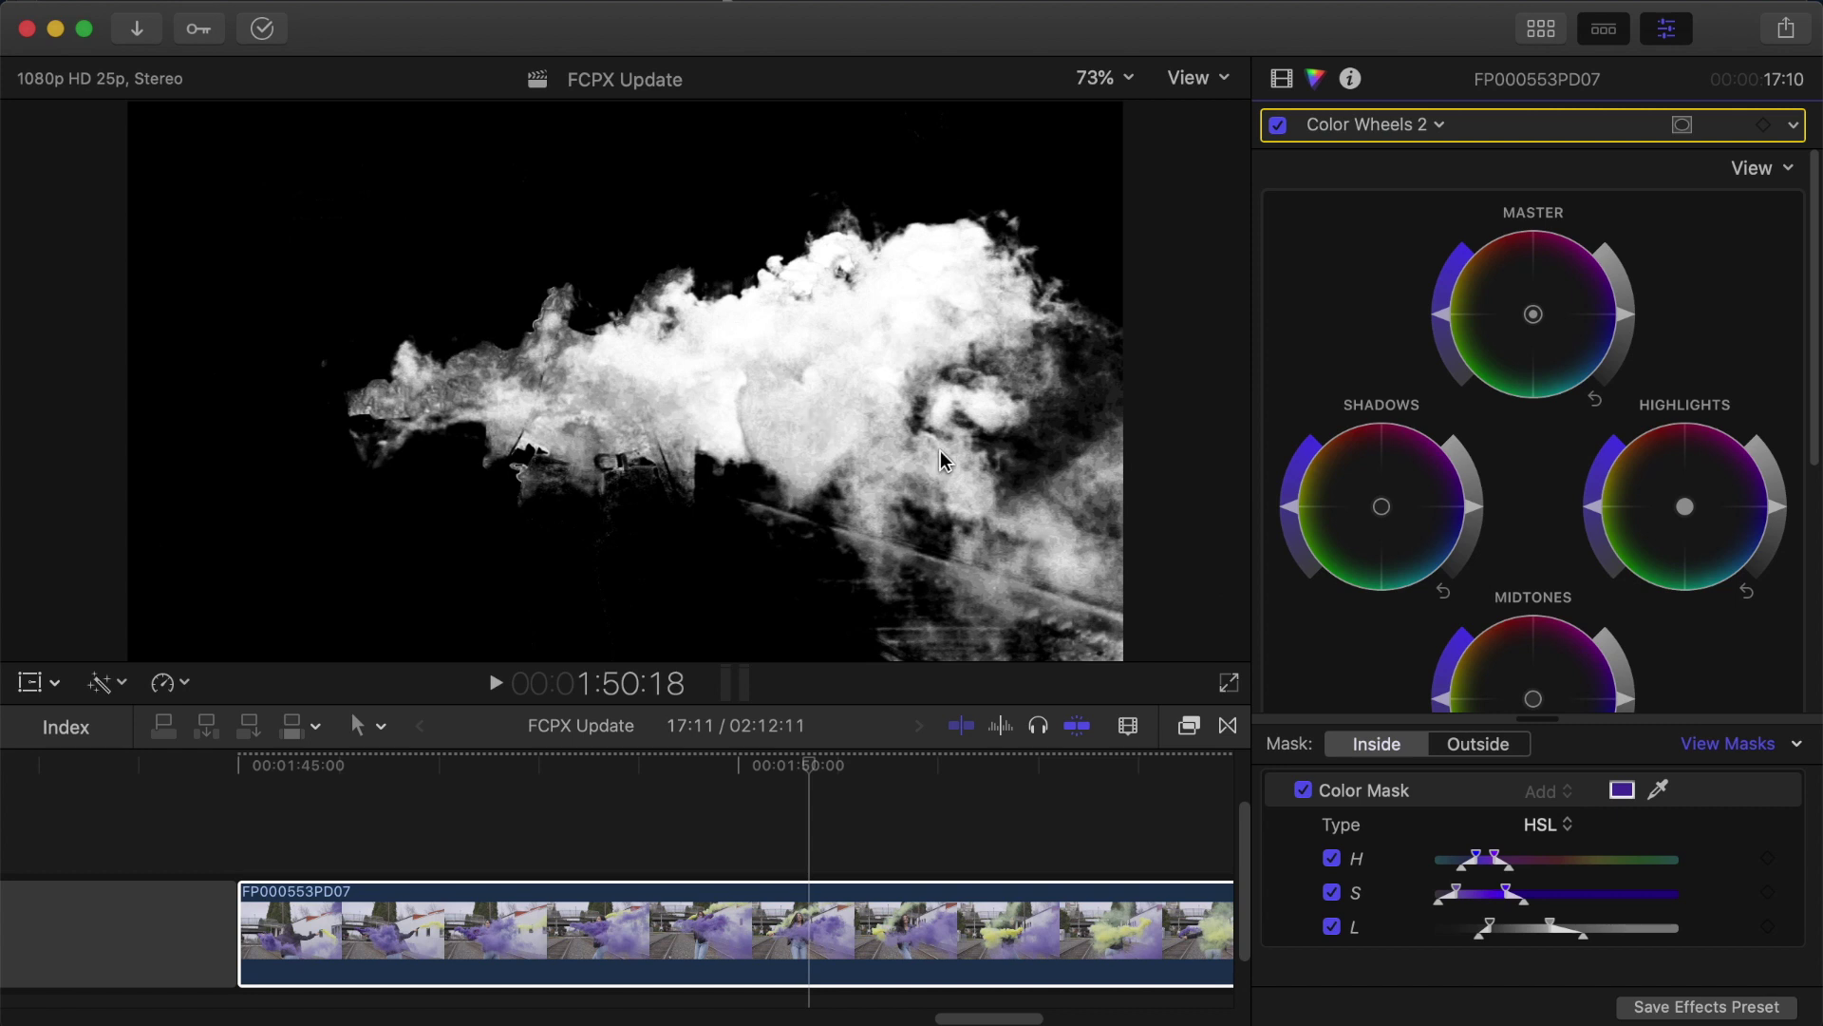
pyautogui.click(1721, 746)
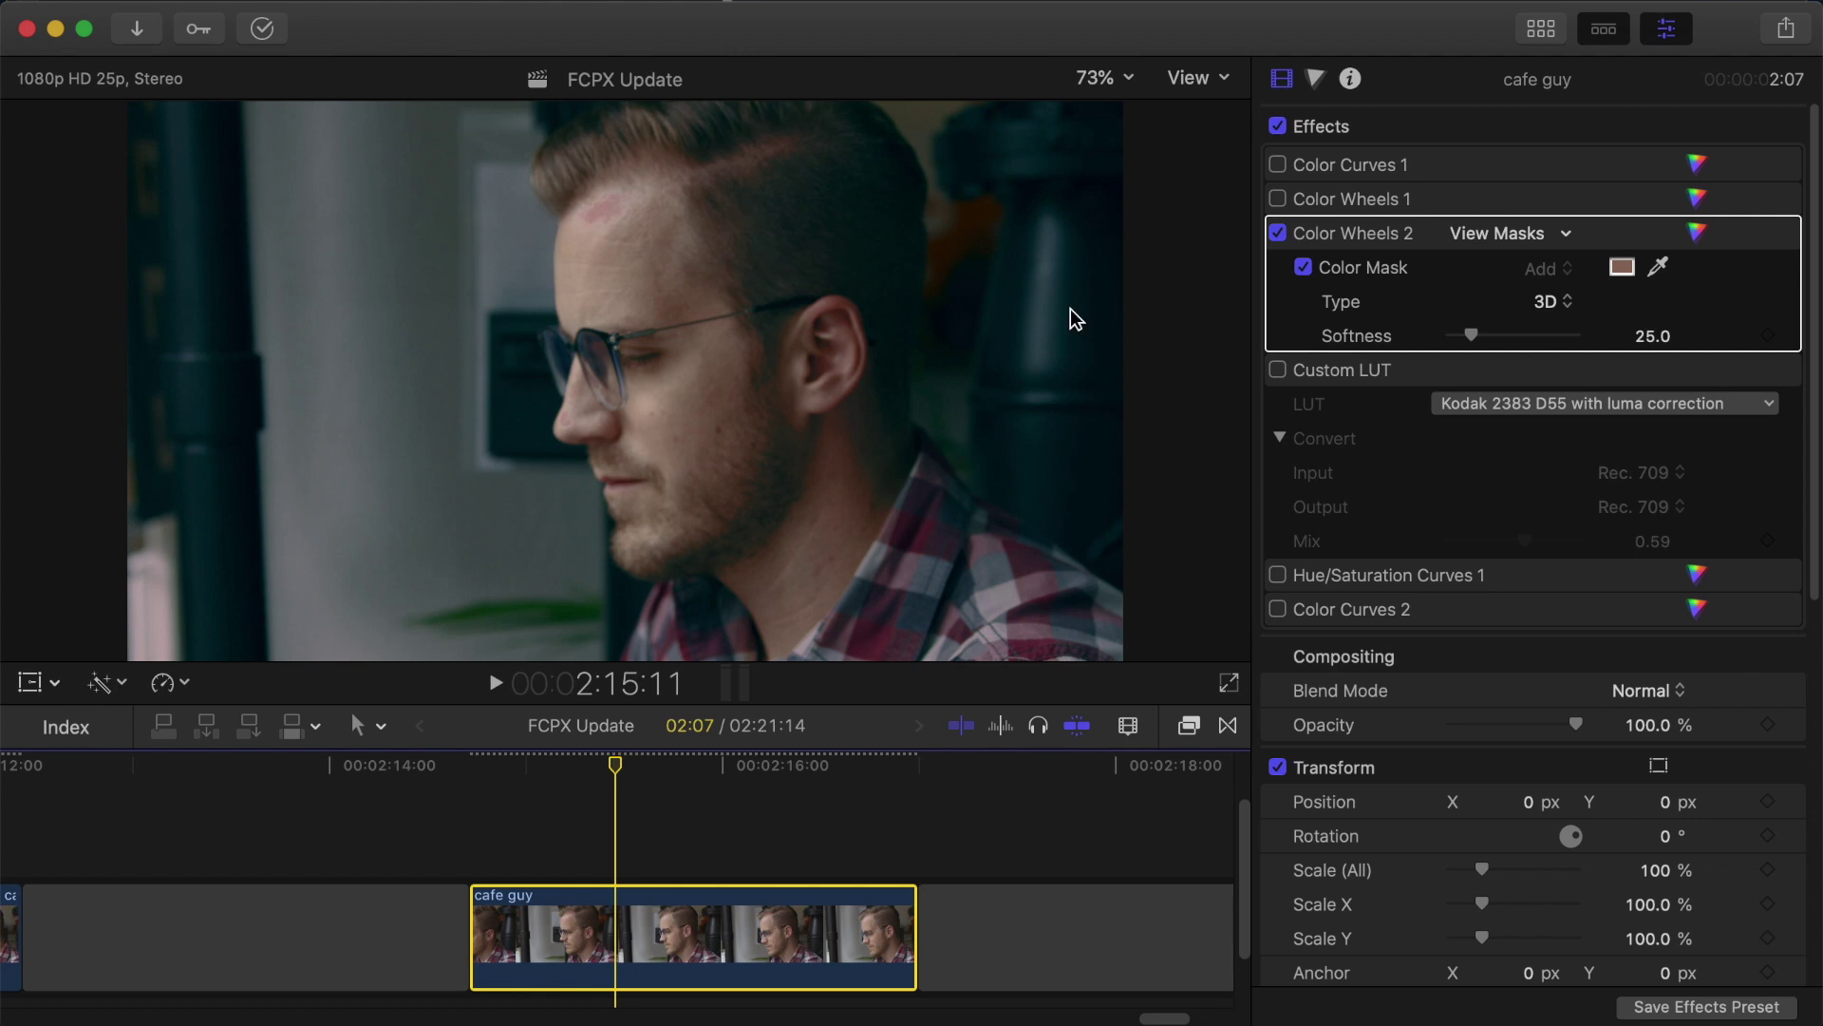
pyautogui.click(1510, 234)
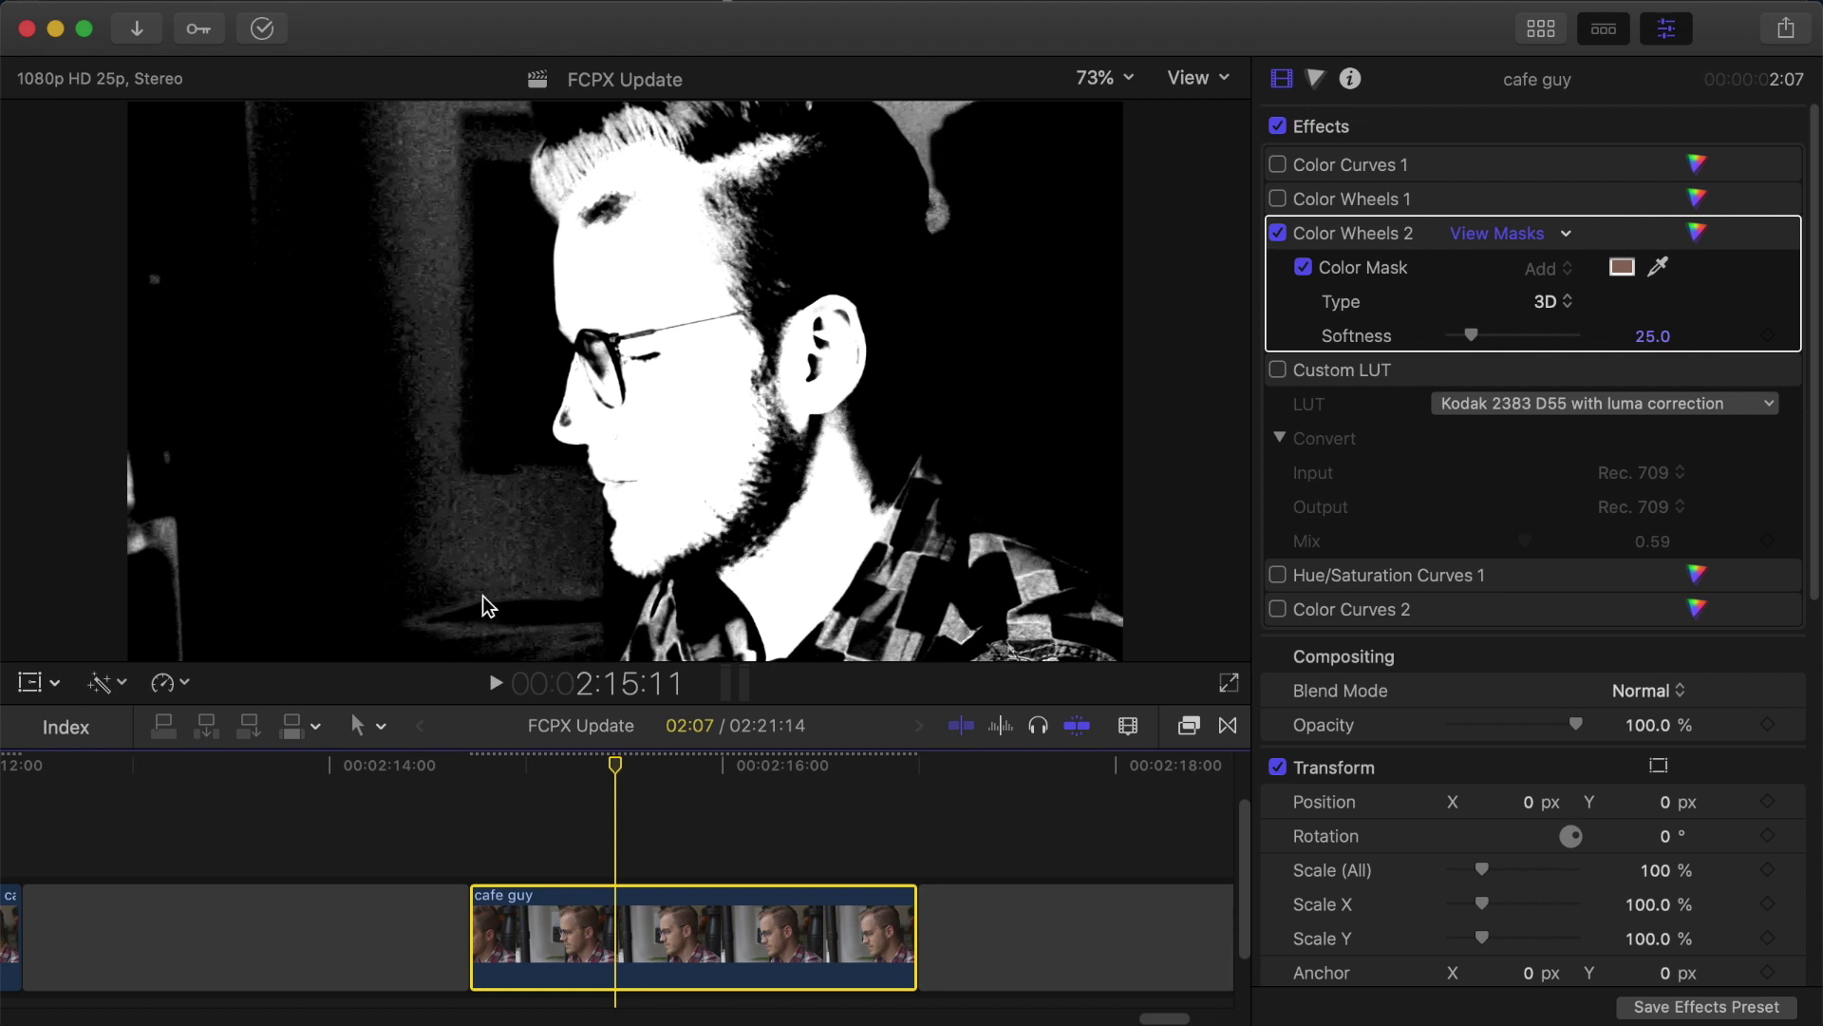
pyautogui.click(1498, 233)
pyautogui.moveTo(1552, 245)
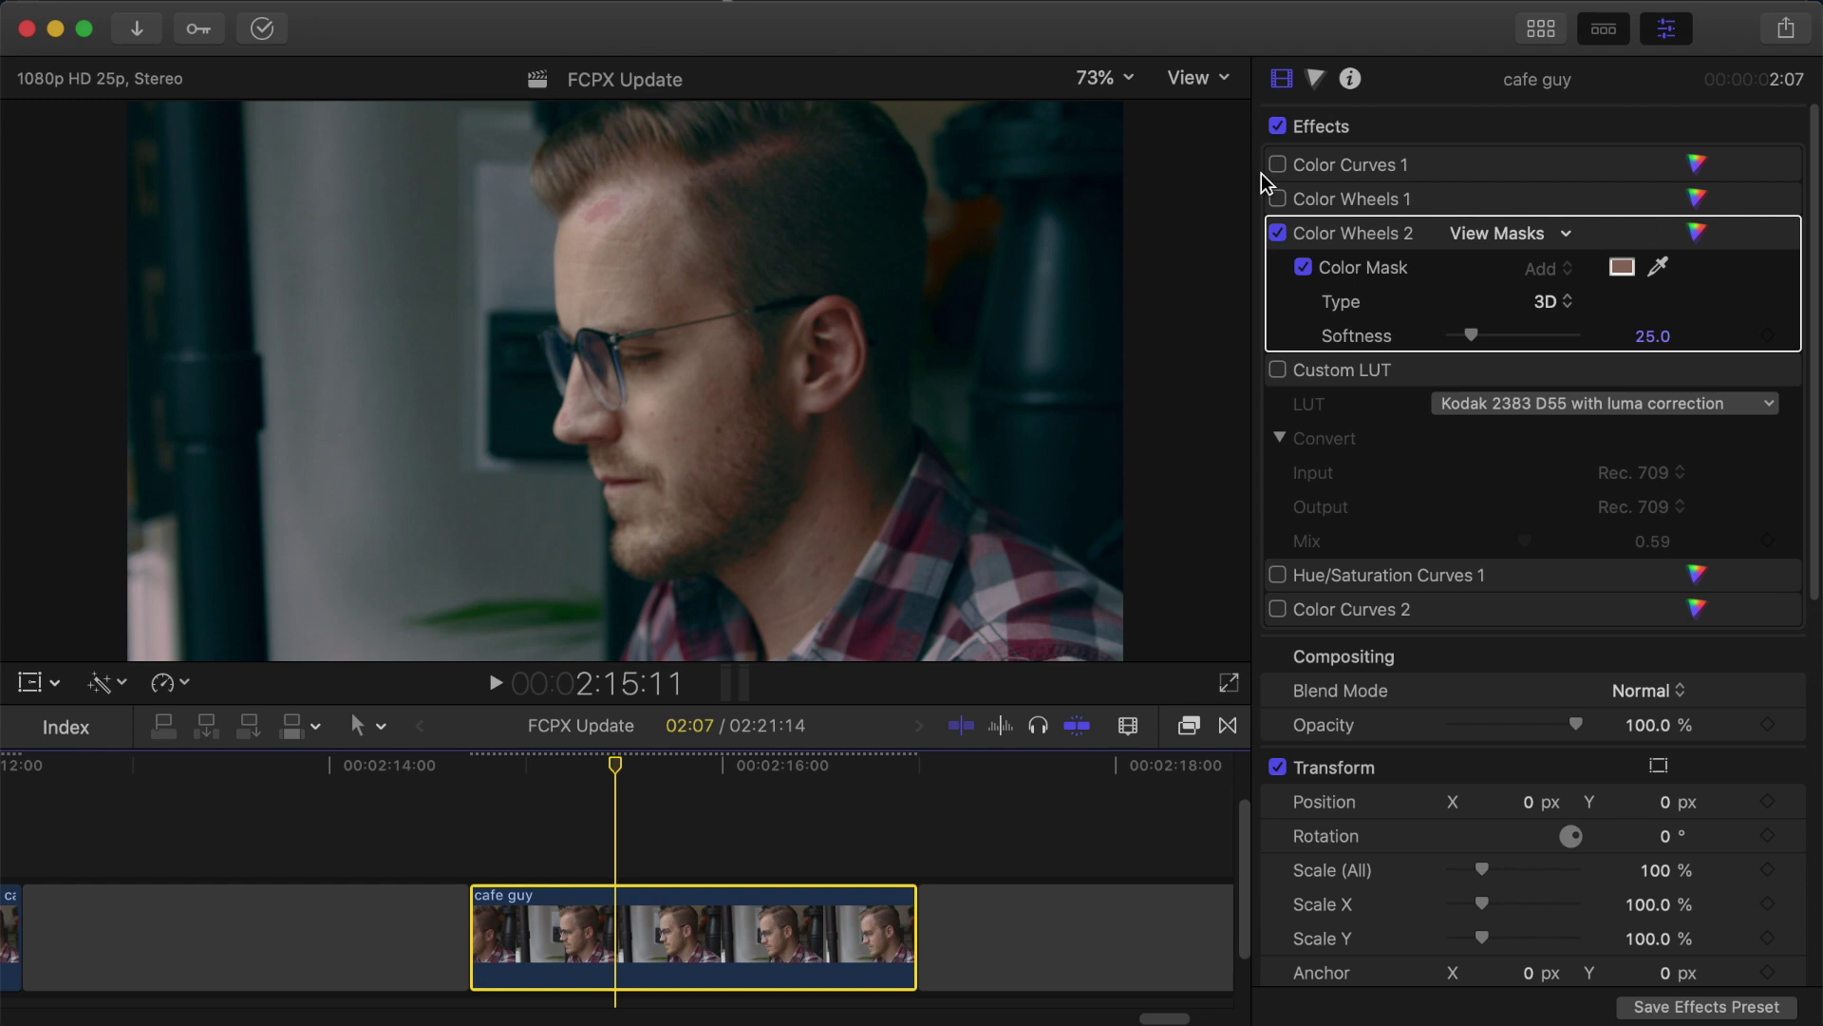
pyautogui.click(1656, 232)
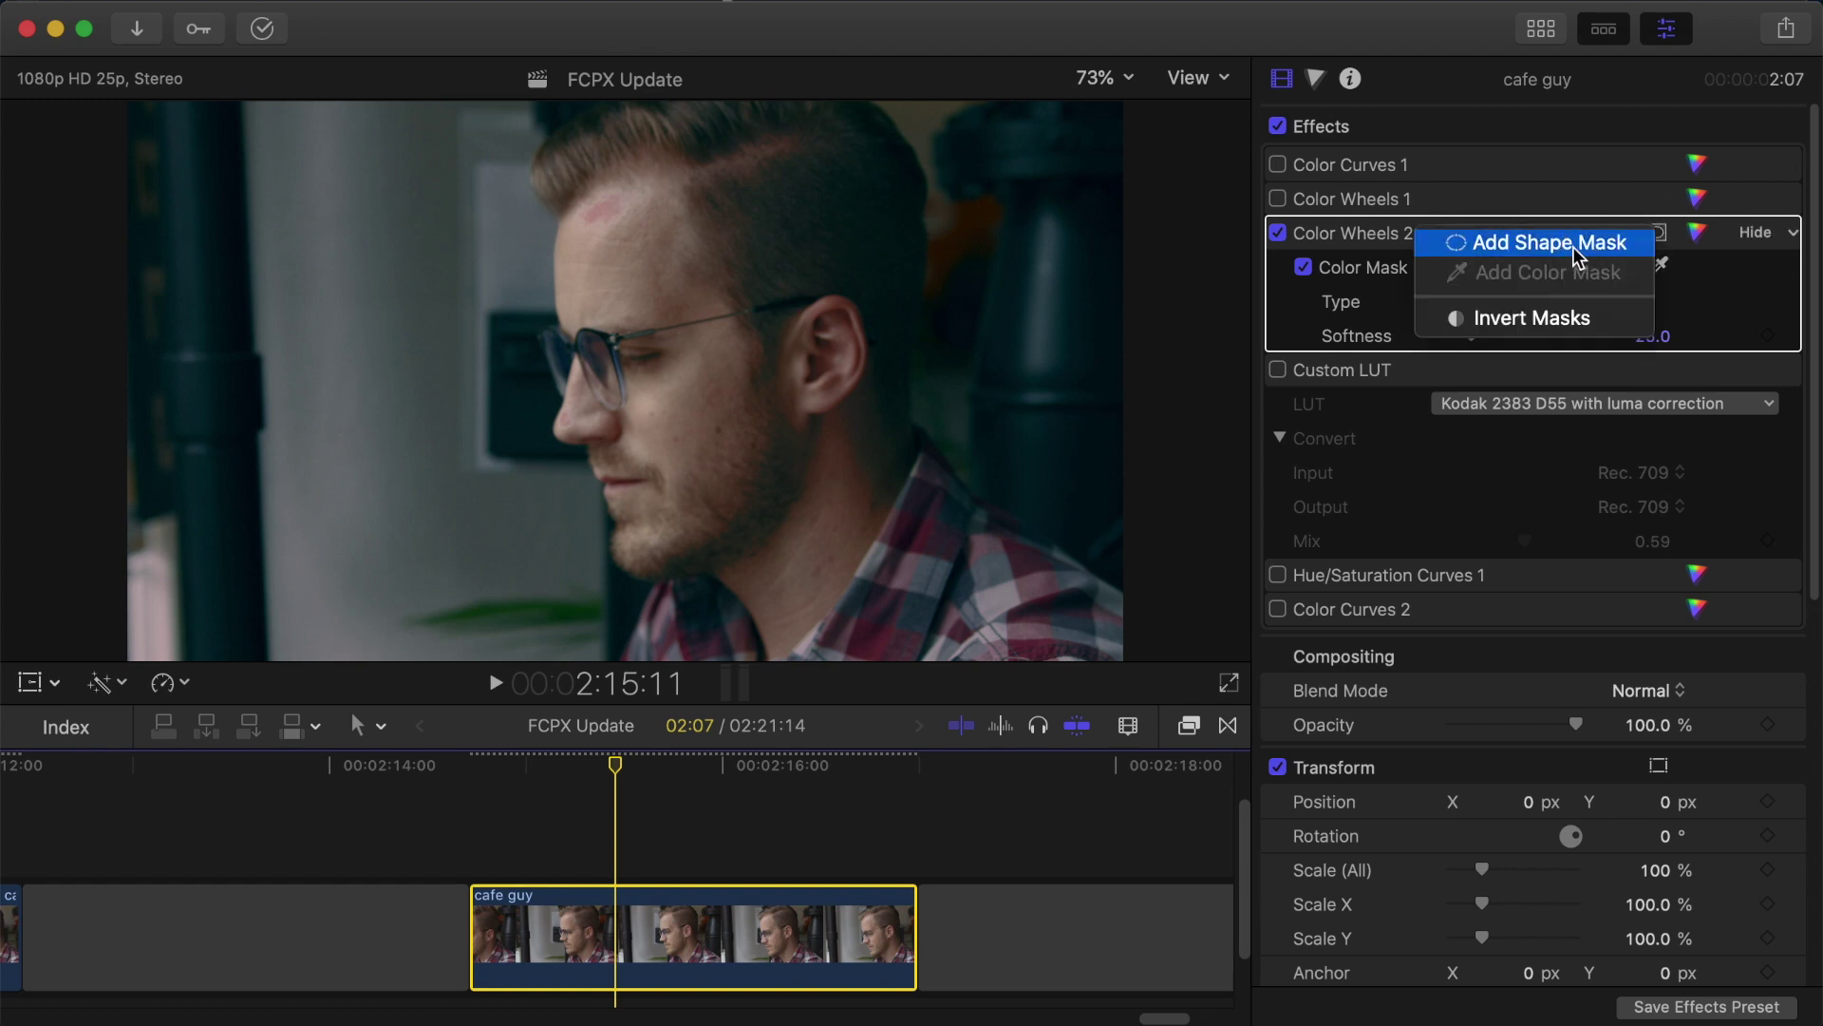
pyautogui.click(795, 408)
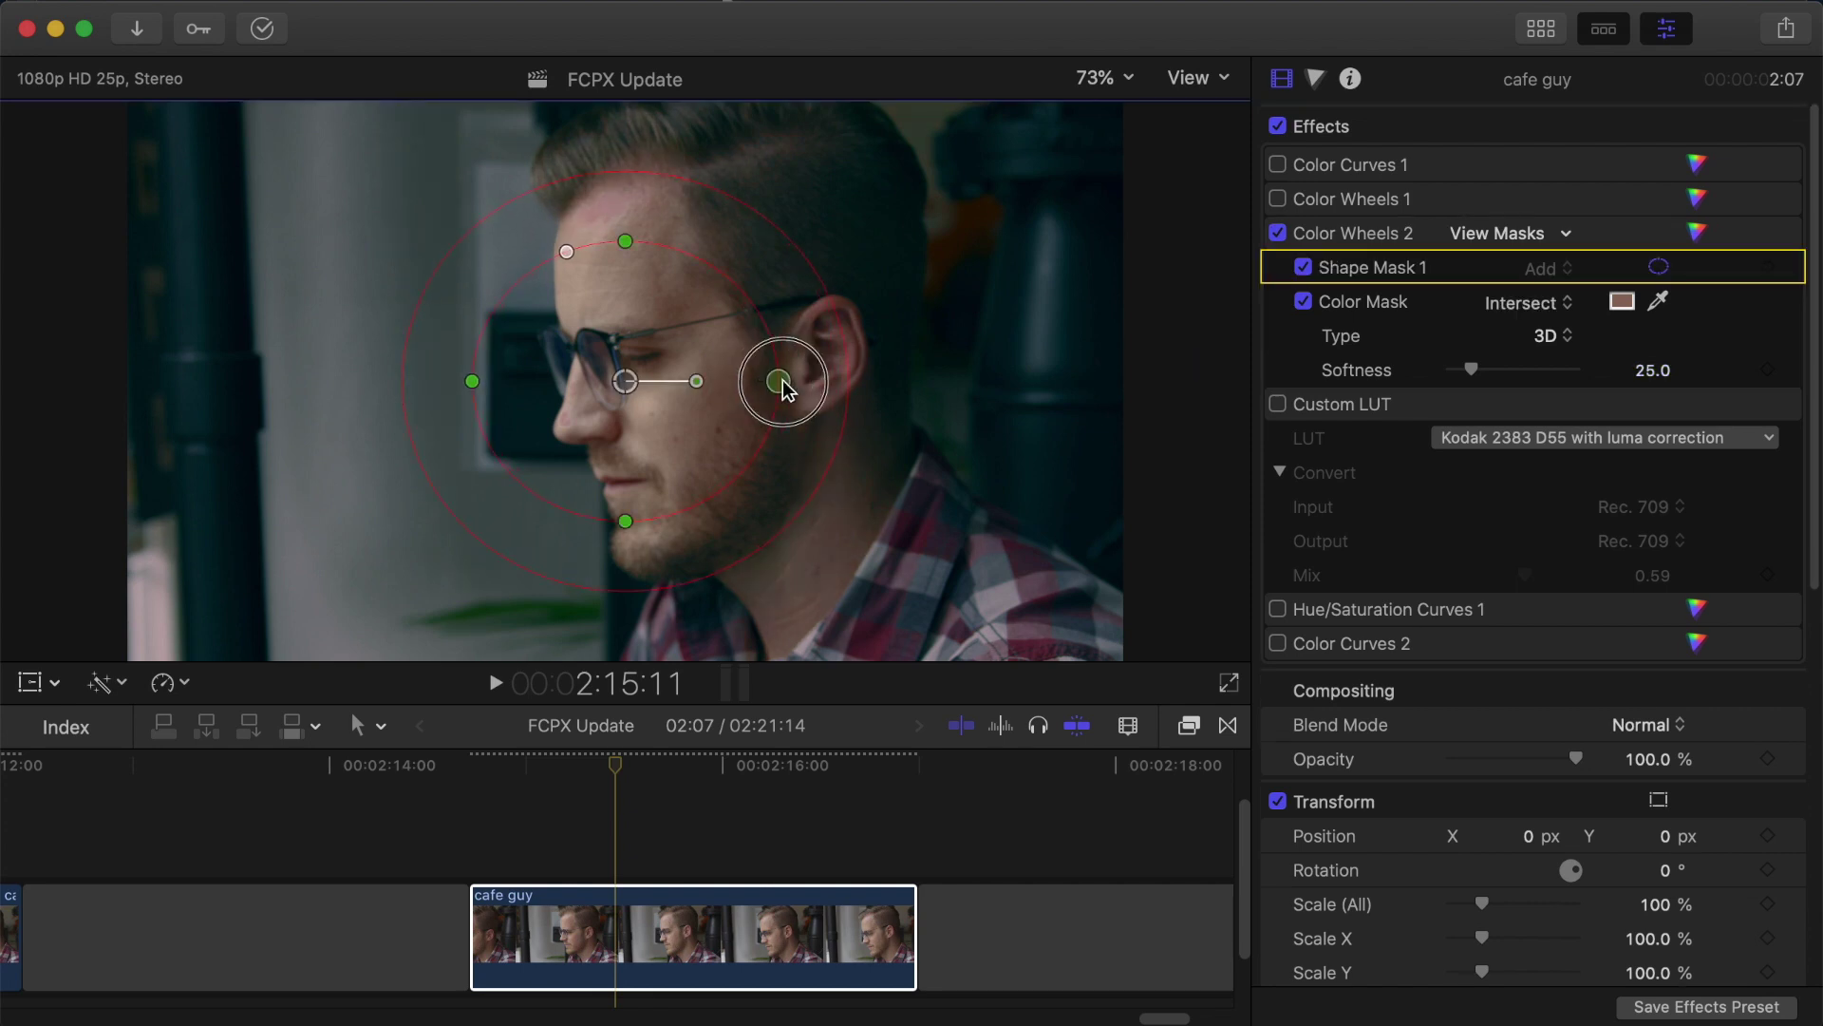
pyautogui.moveTo(784, 381); pyautogui.dragTo(810, 380)
pyautogui.moveTo(625, 521); pyautogui.dragTo(624, 606)
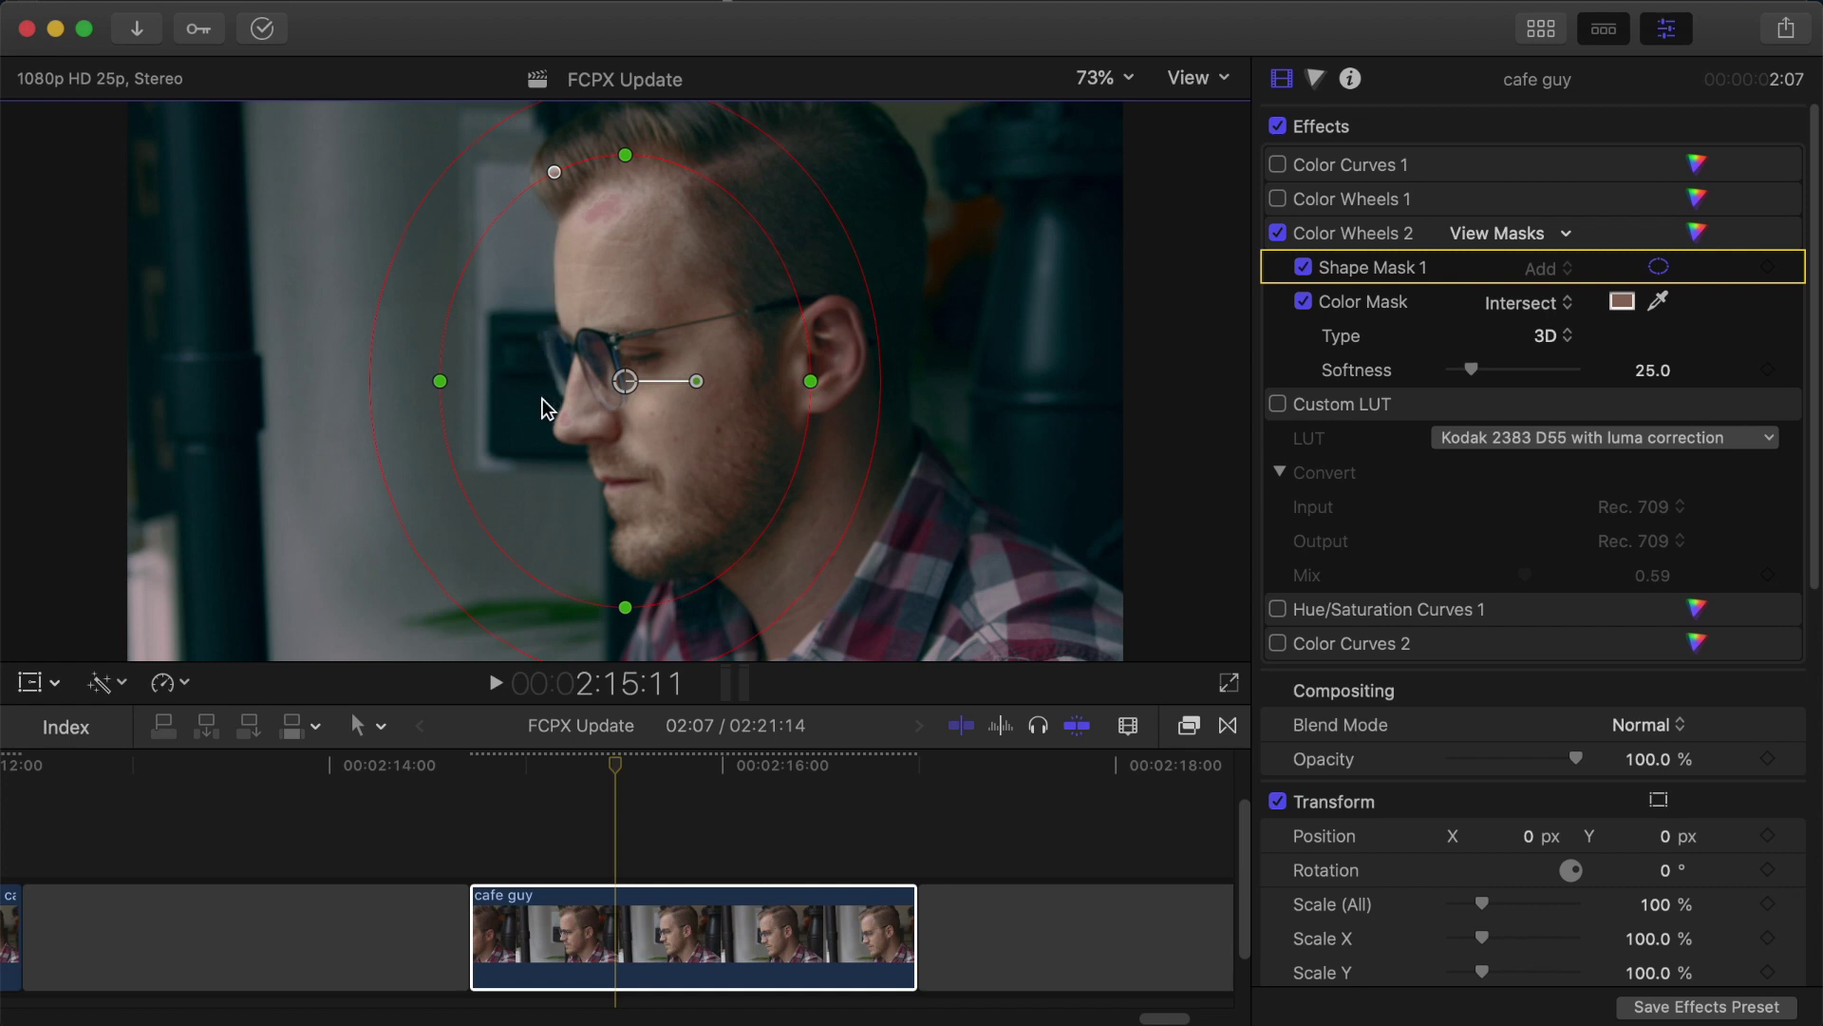
pyautogui.moveTo(556, 172)
pyautogui.mouseDown()
pyautogui.moveTo(446, 185)
pyautogui.moveTo(541, 183)
pyautogui.mouseUp()
pyautogui.moveTo(619, 399); pyautogui.dragTo(686, 389)
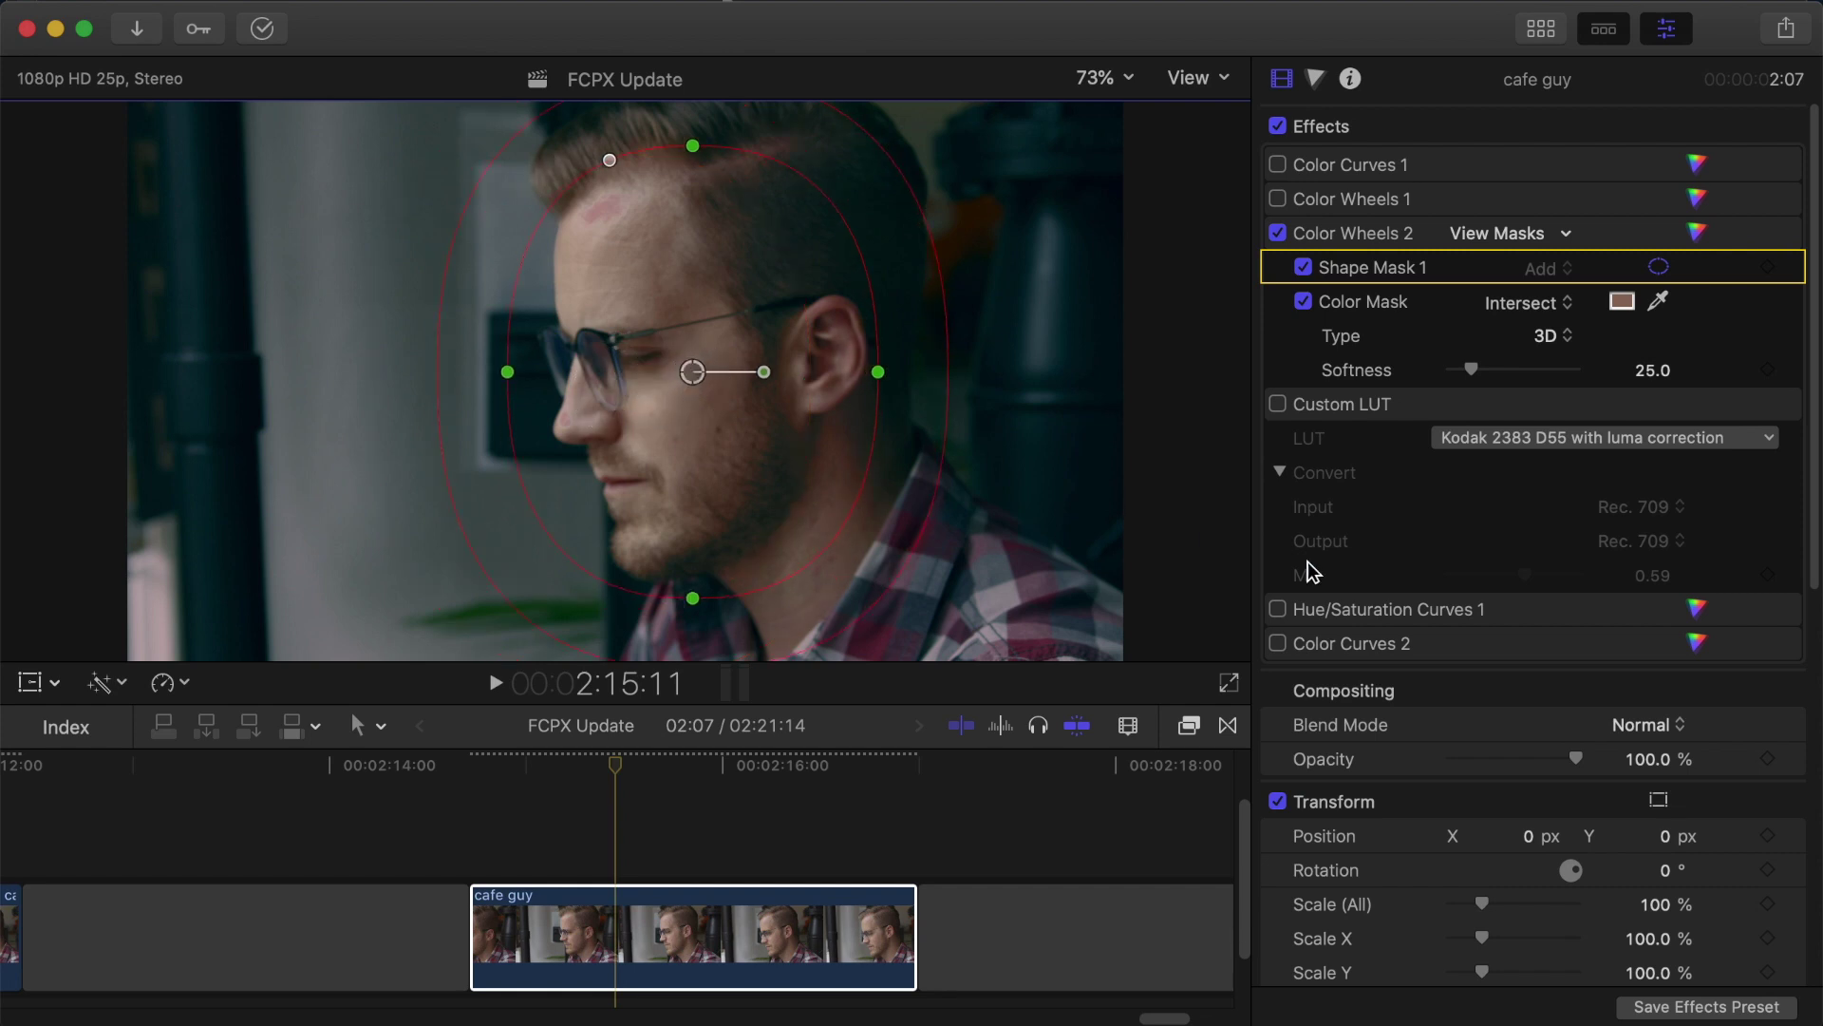
pyautogui.click(1463, 232)
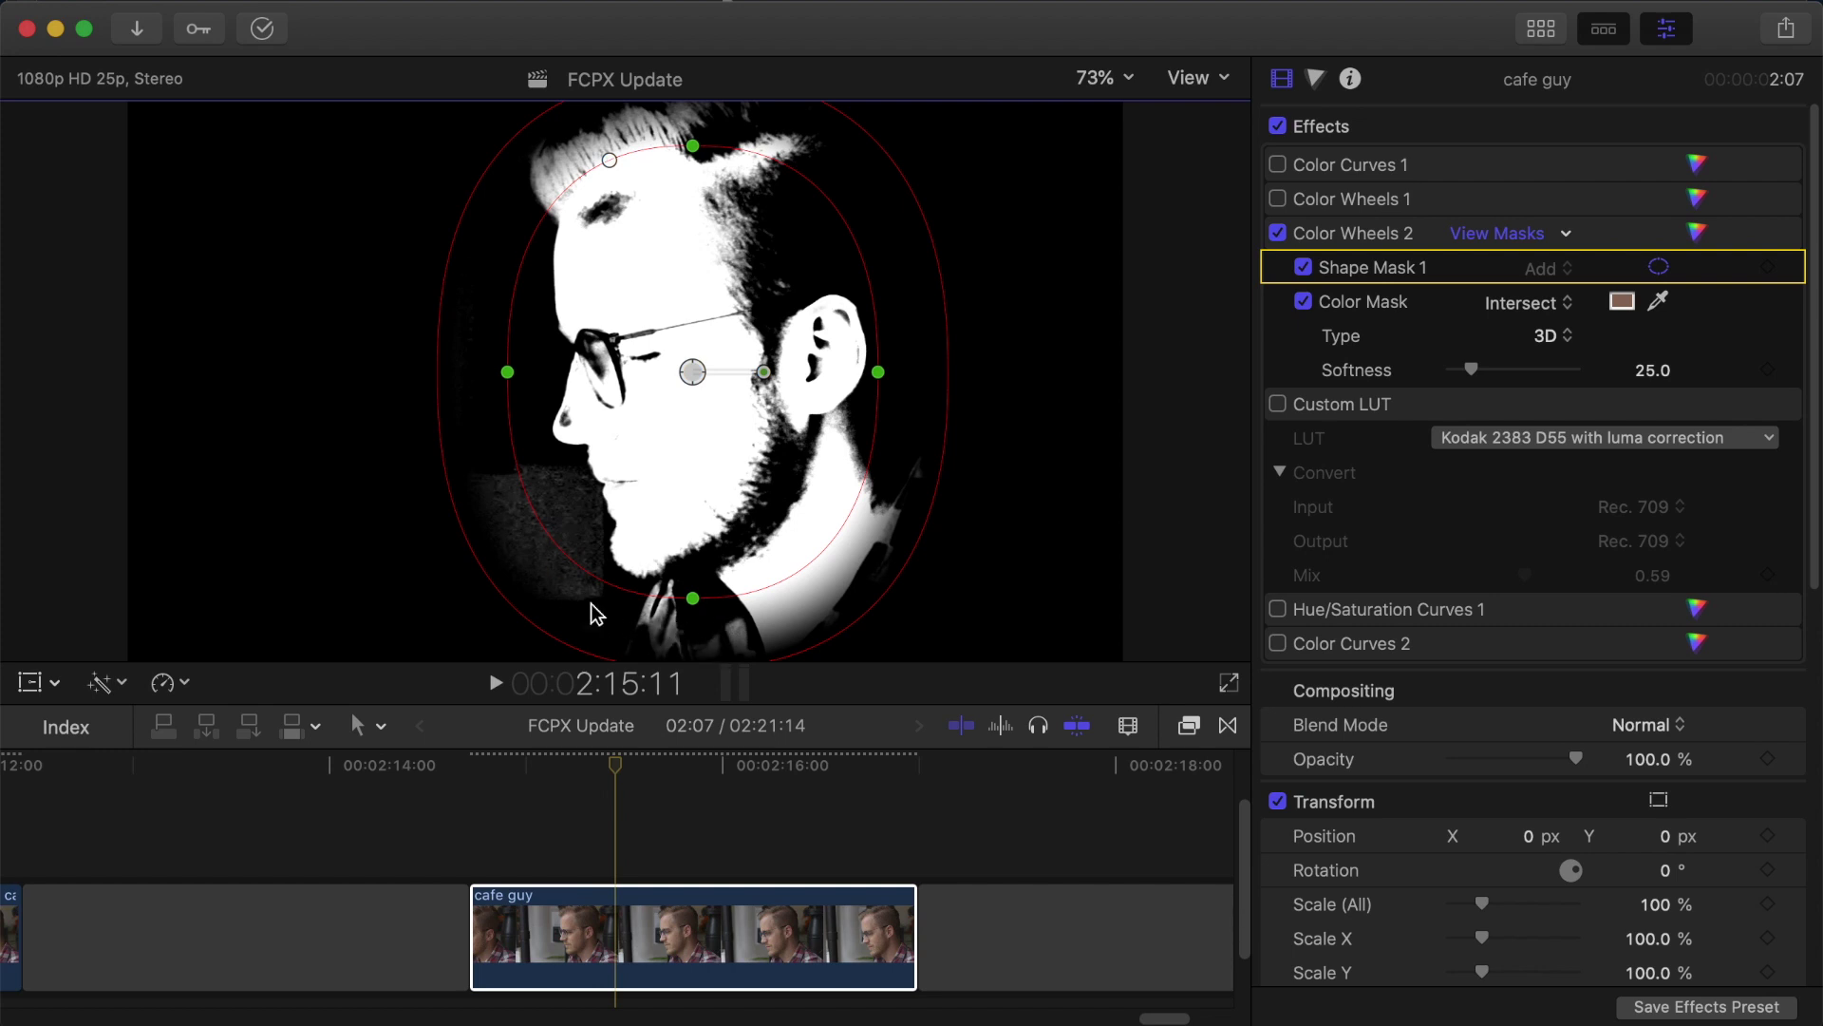
pyautogui.press('Delete')
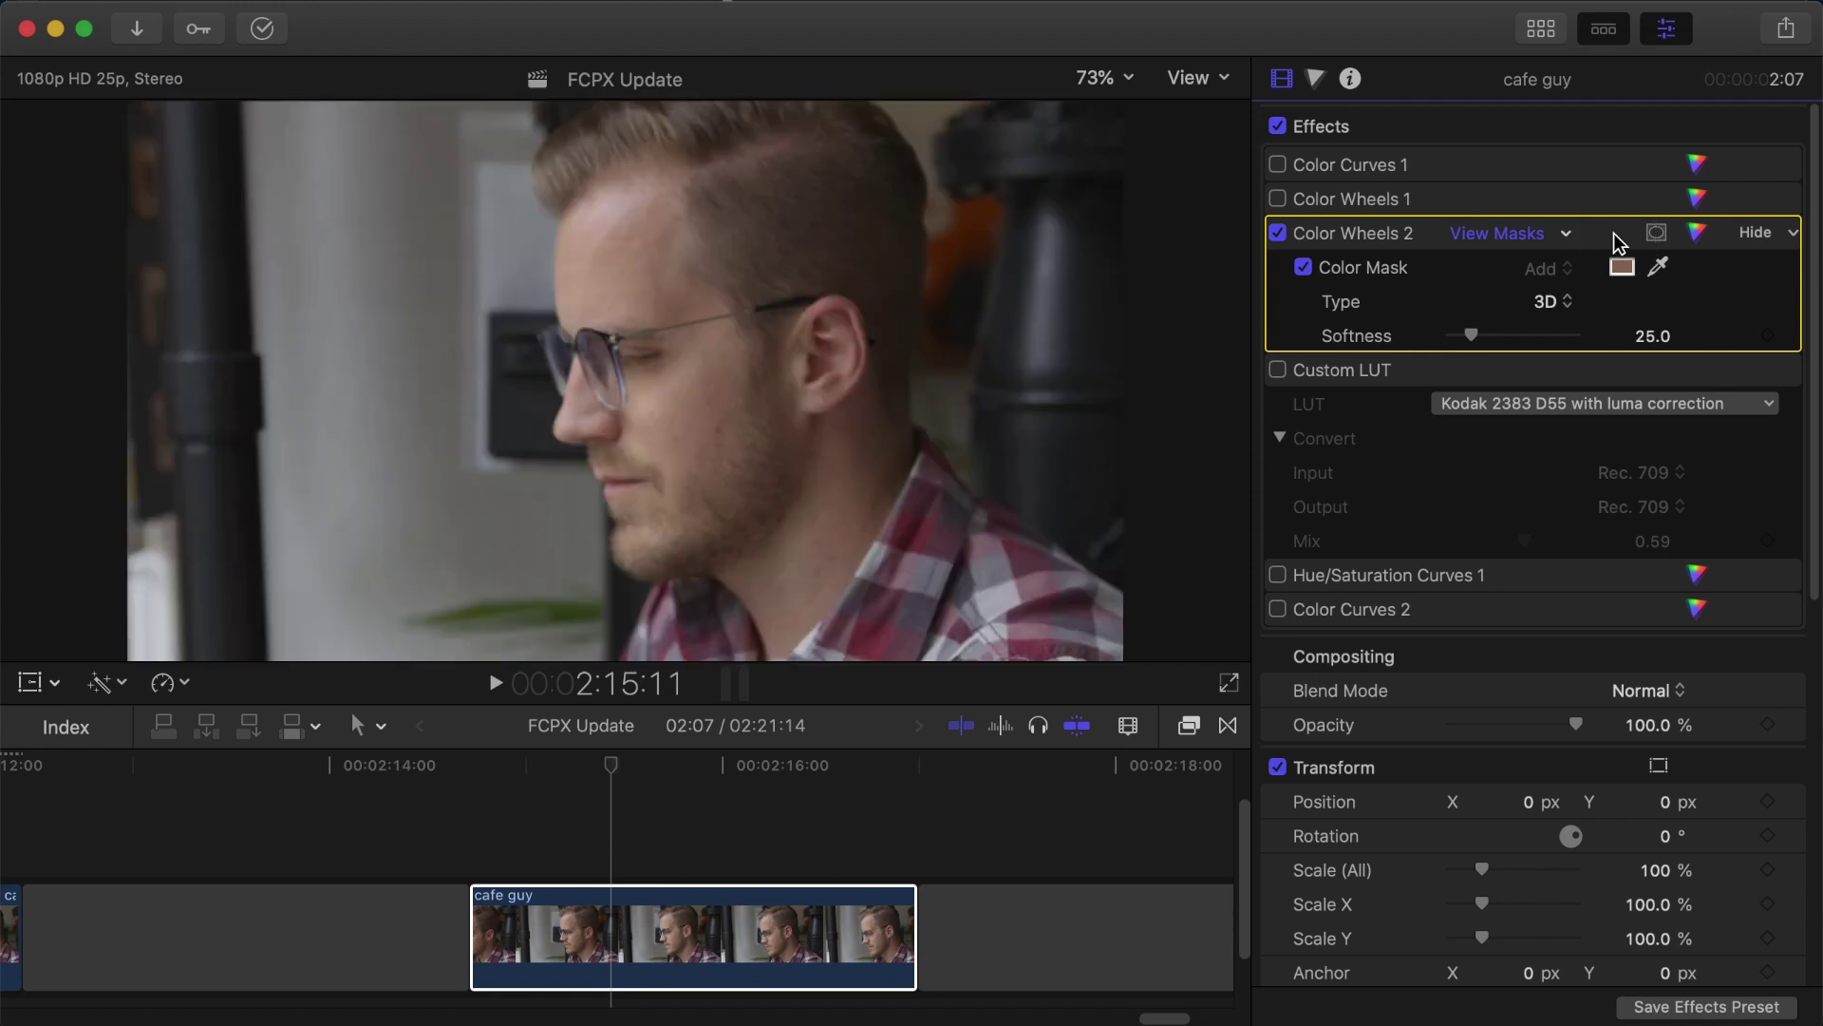
# Step: Replace cafe guy's Color Wheels 2 with a new Color Wheels correction carrying a colour mask
pyautogui.press('Delete')
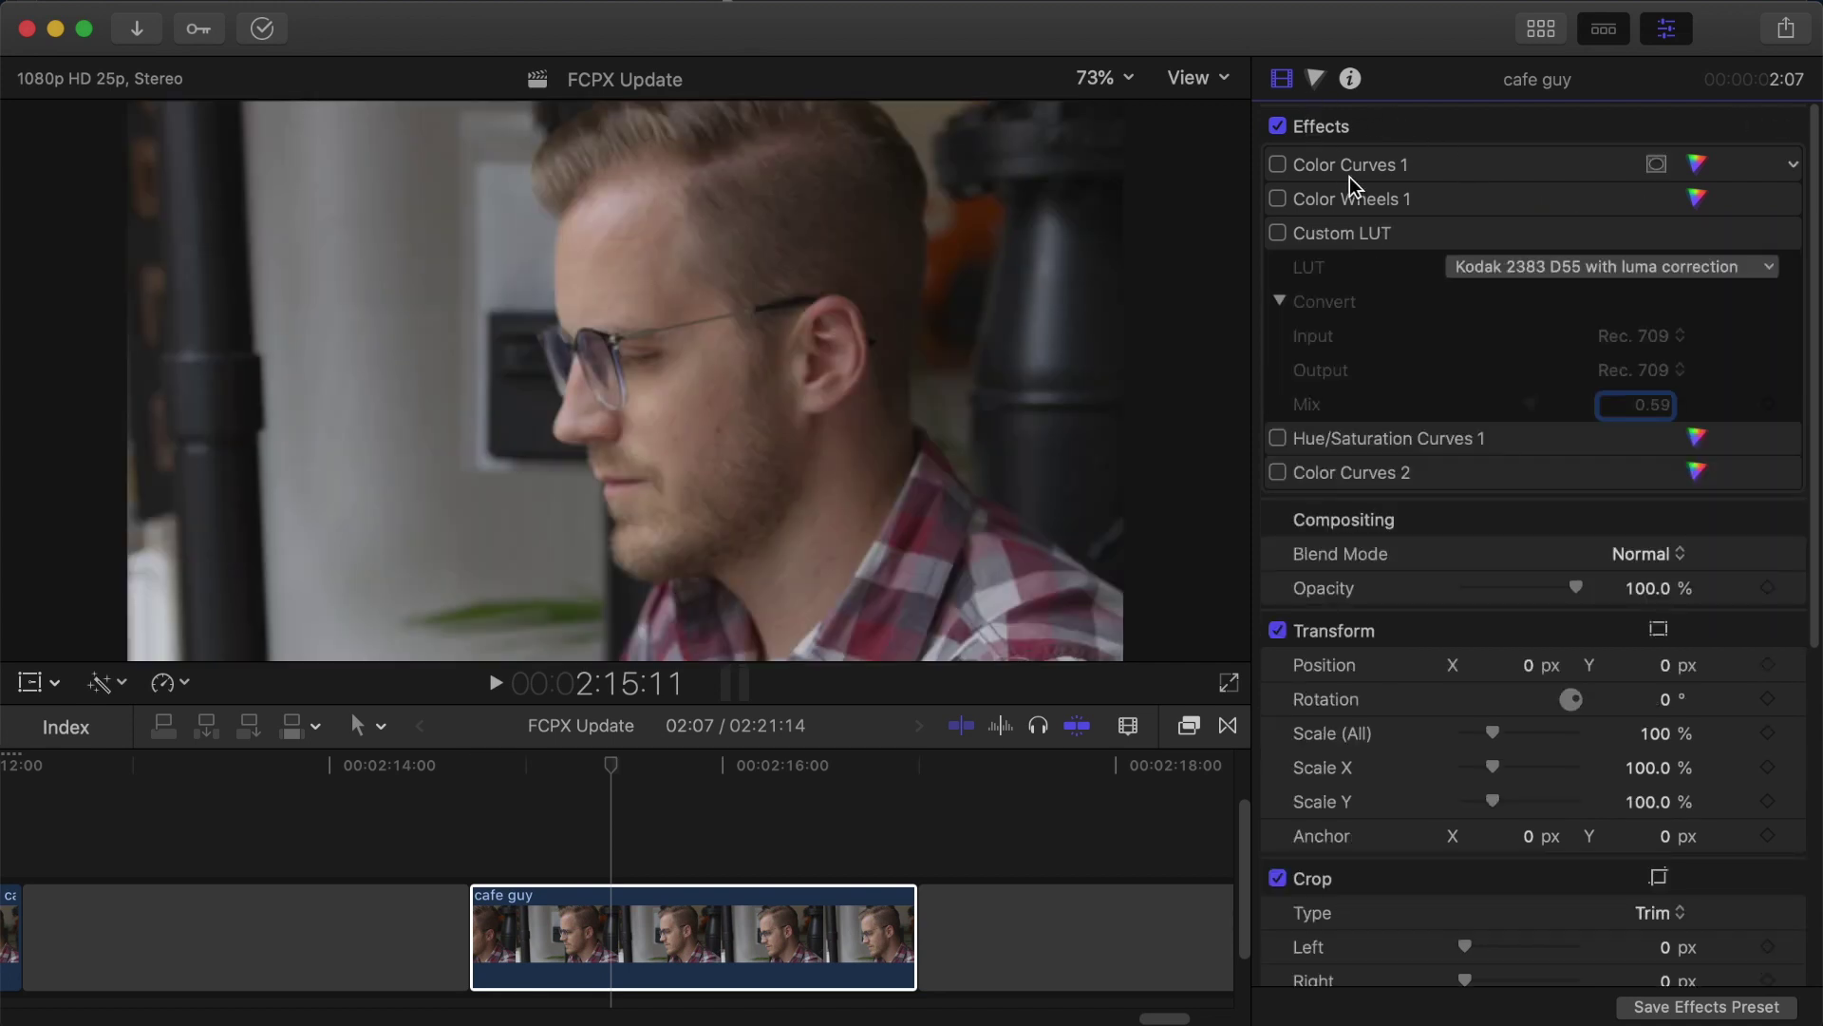
pyautogui.click(1527, 202)
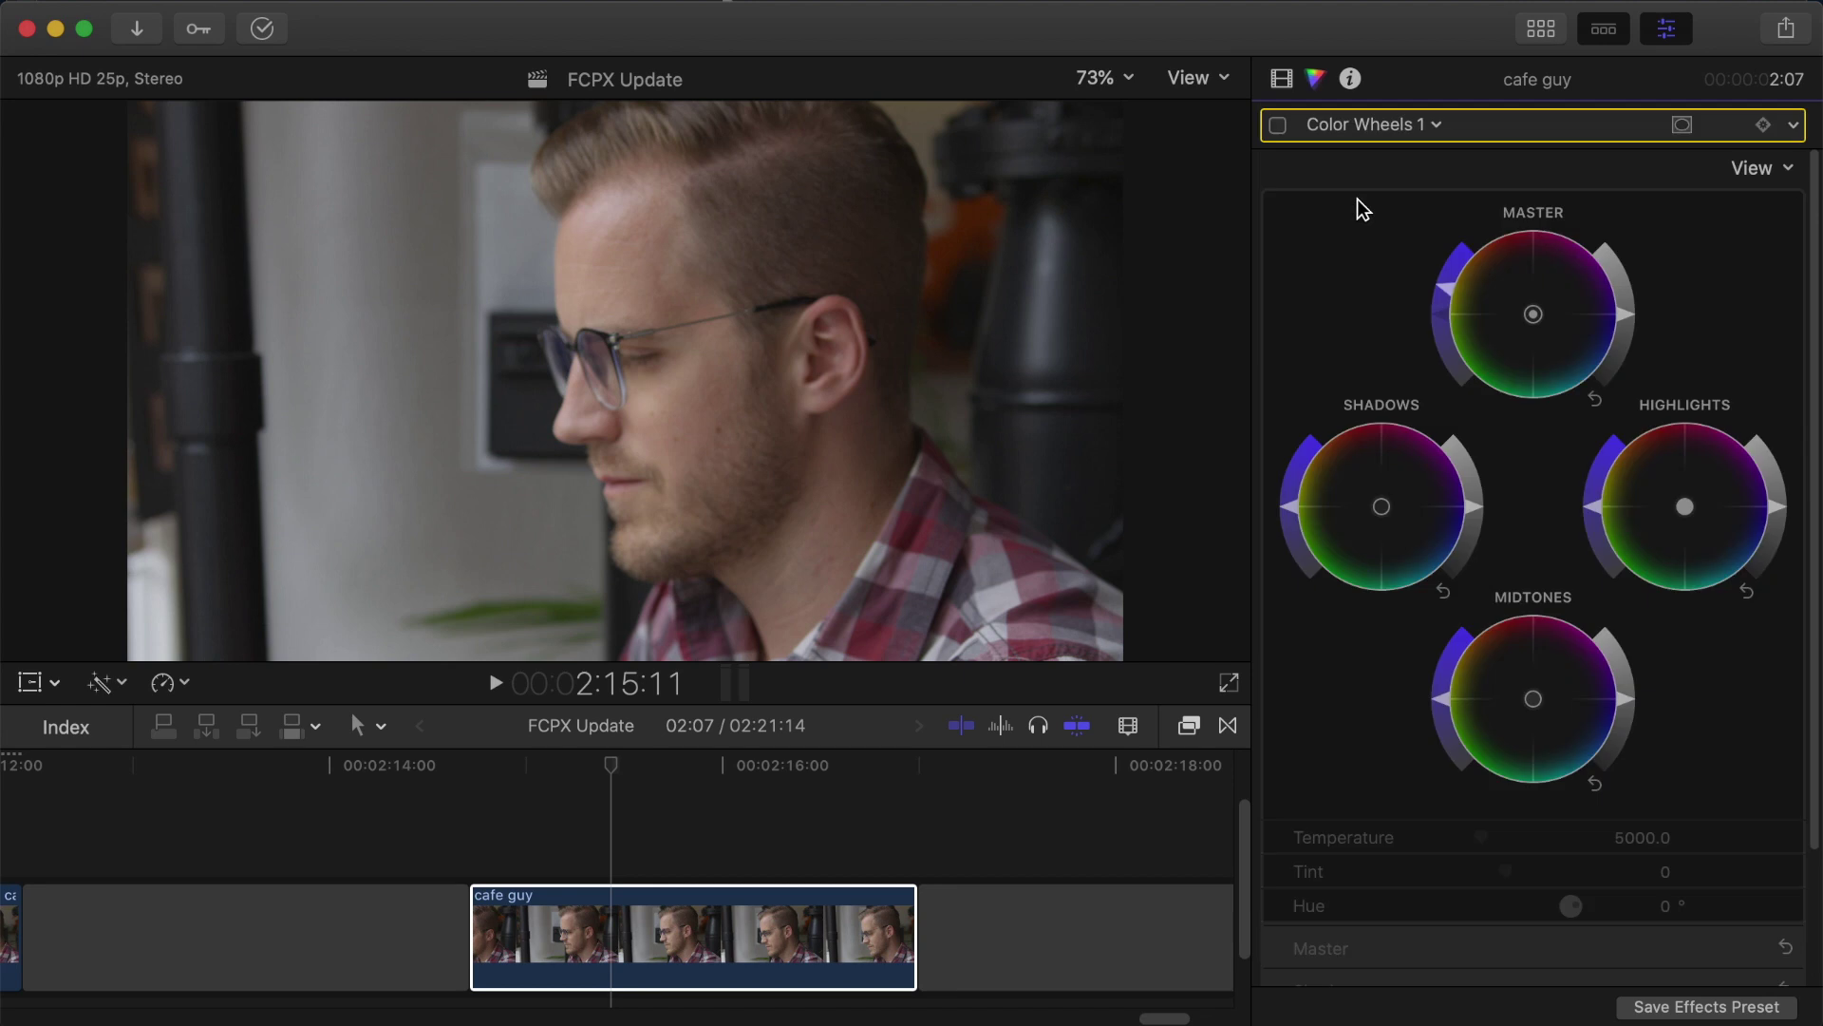
pyautogui.click(1334, 120)
pyautogui.click(1401, 343)
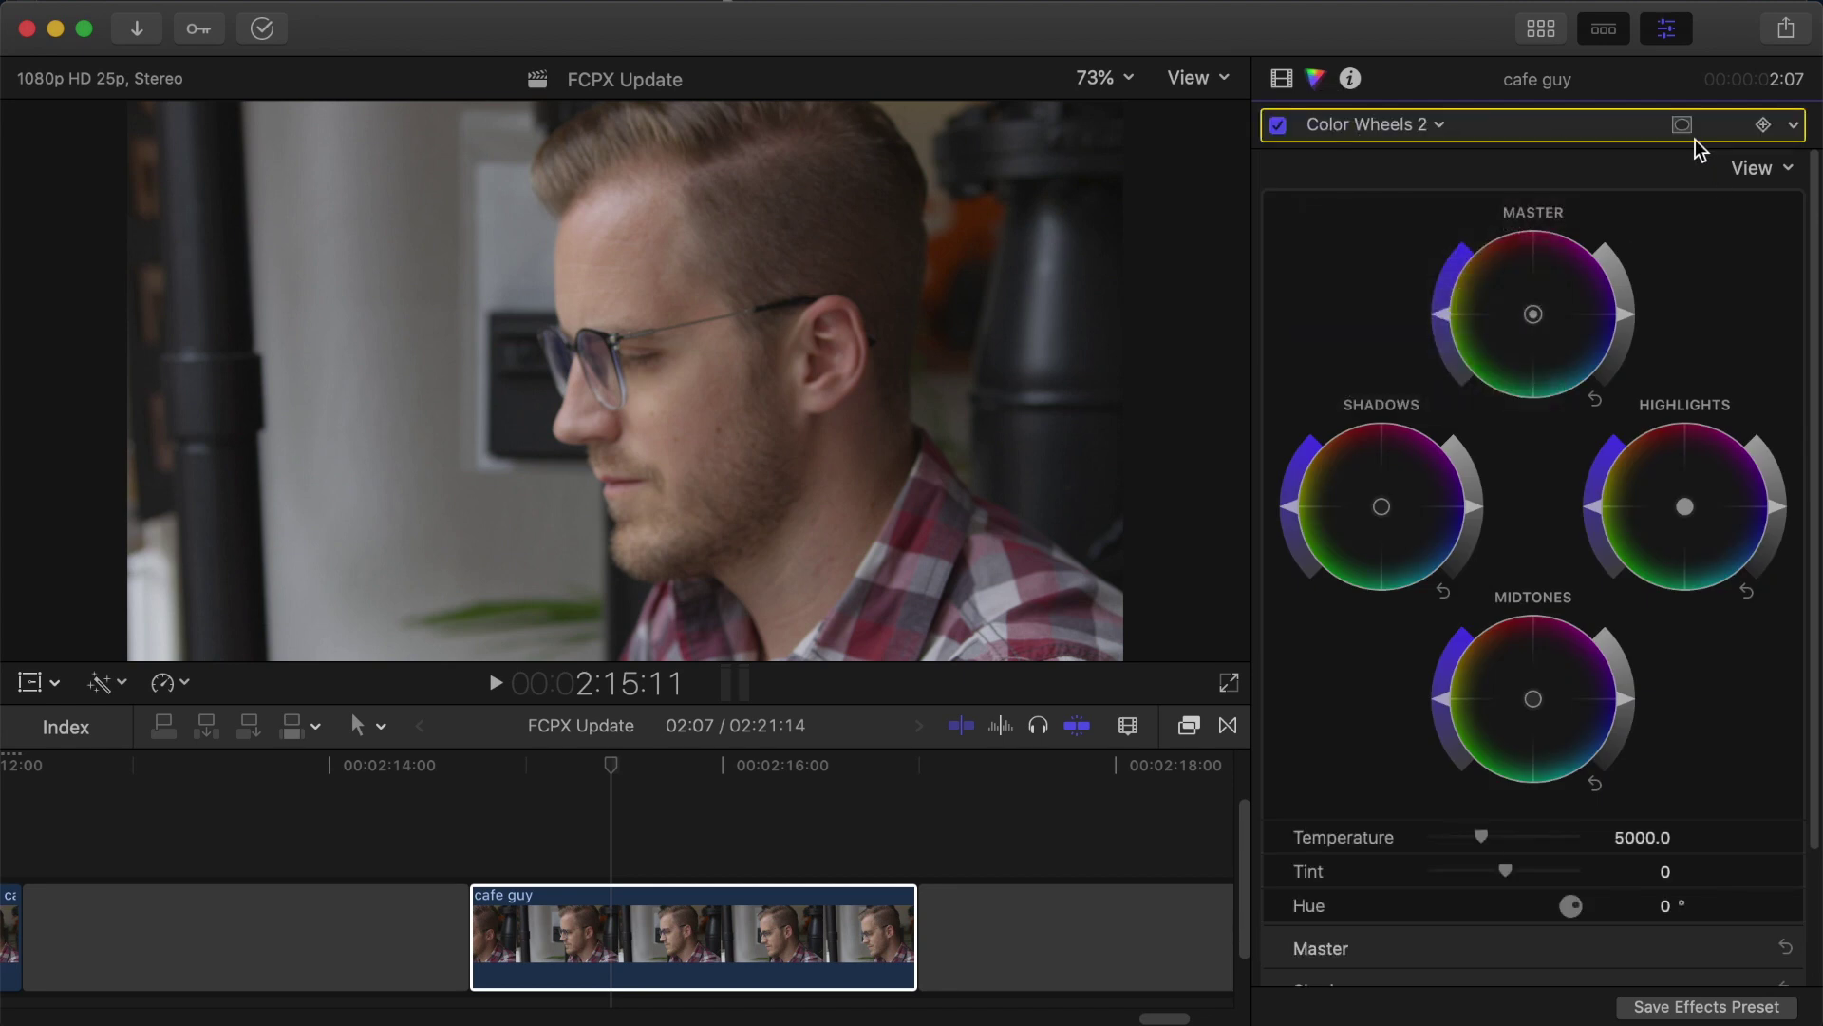
pyautogui.click(1682, 125)
pyautogui.click(1631, 172)
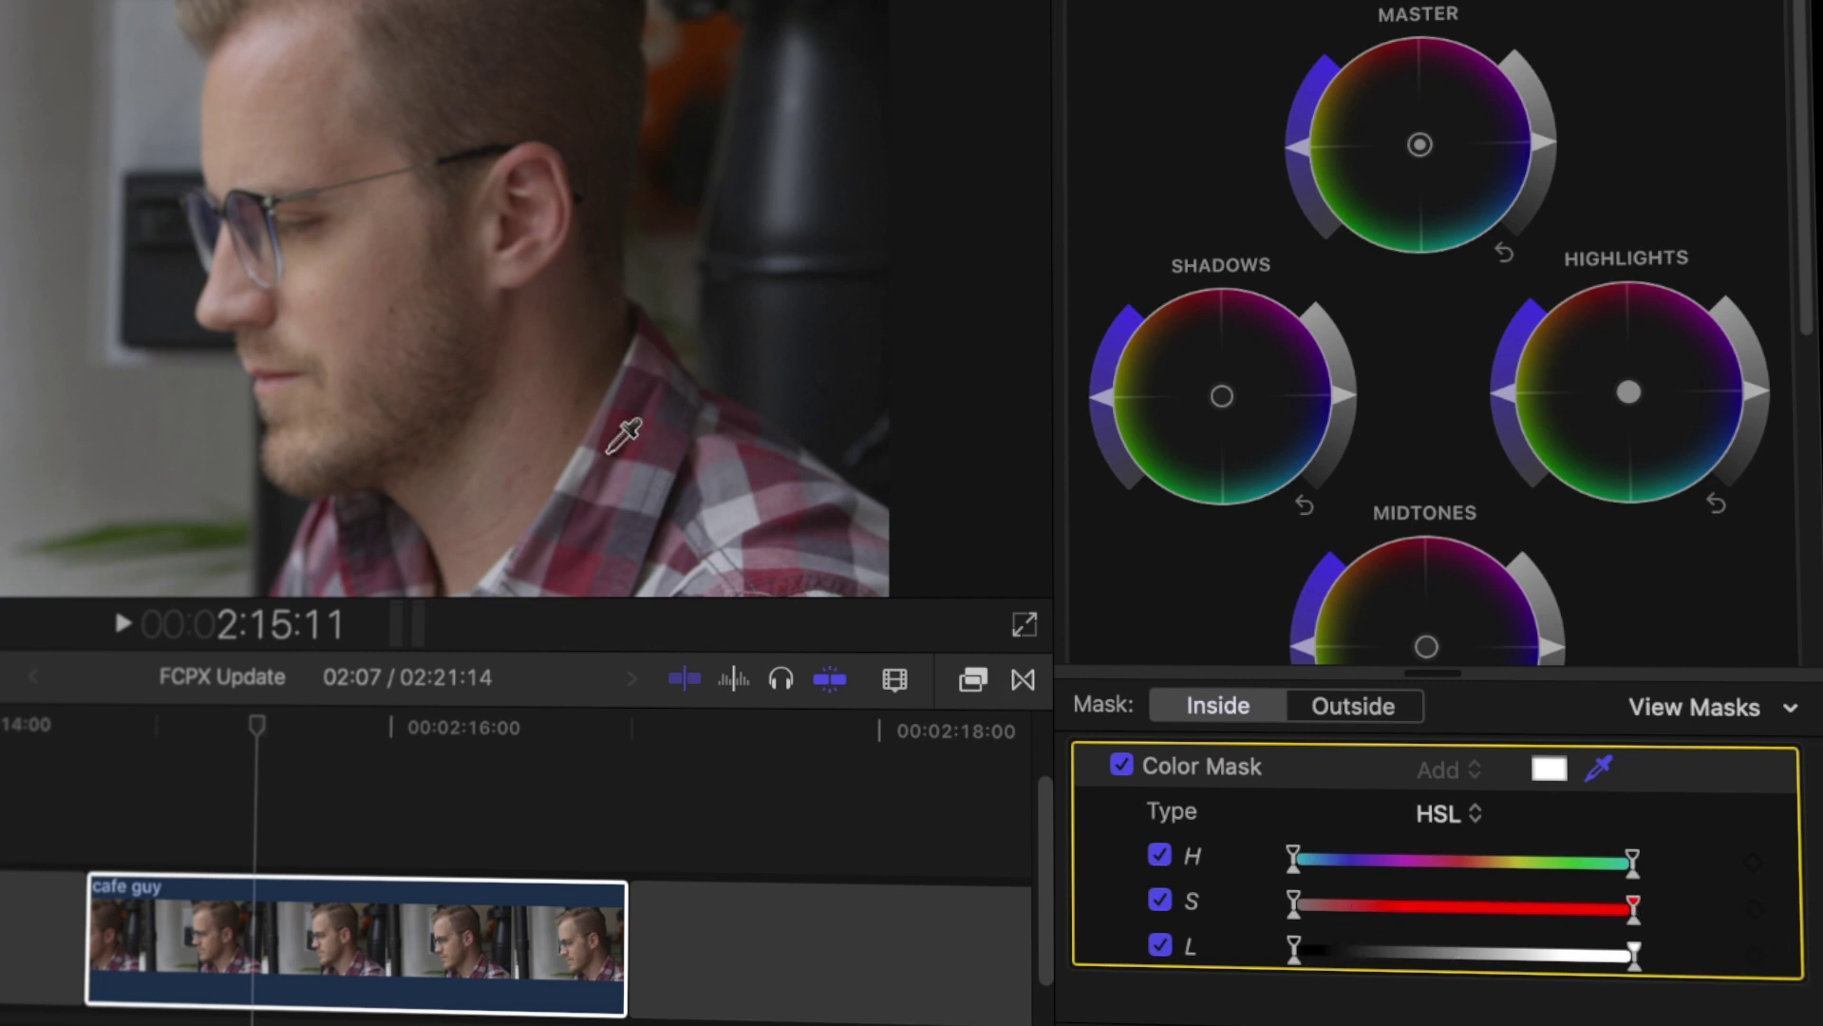
# Step: Sample the man's cheek skin tone, view the matte, and narrow saturation and lightness ranges
pyautogui.click(342, 295)
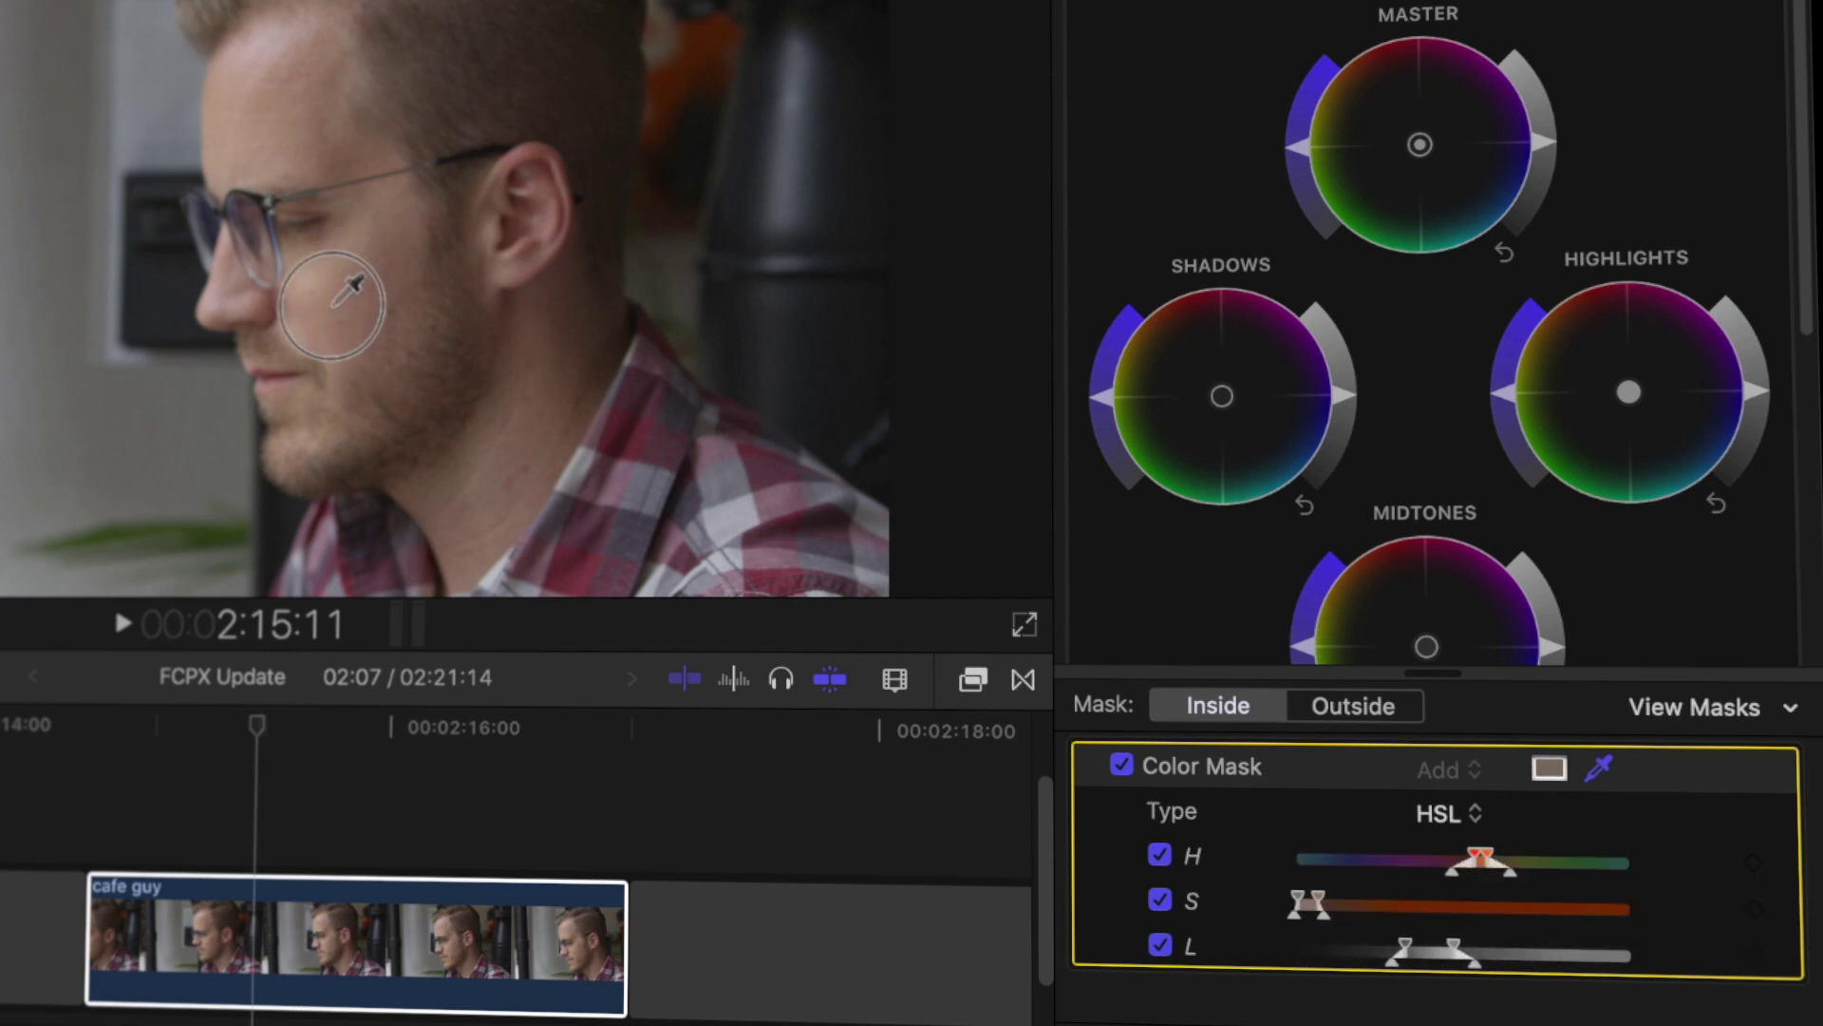
pyautogui.moveTo(346, 297); pyautogui.dragTo(341, 298)
pyautogui.click(1708, 711)
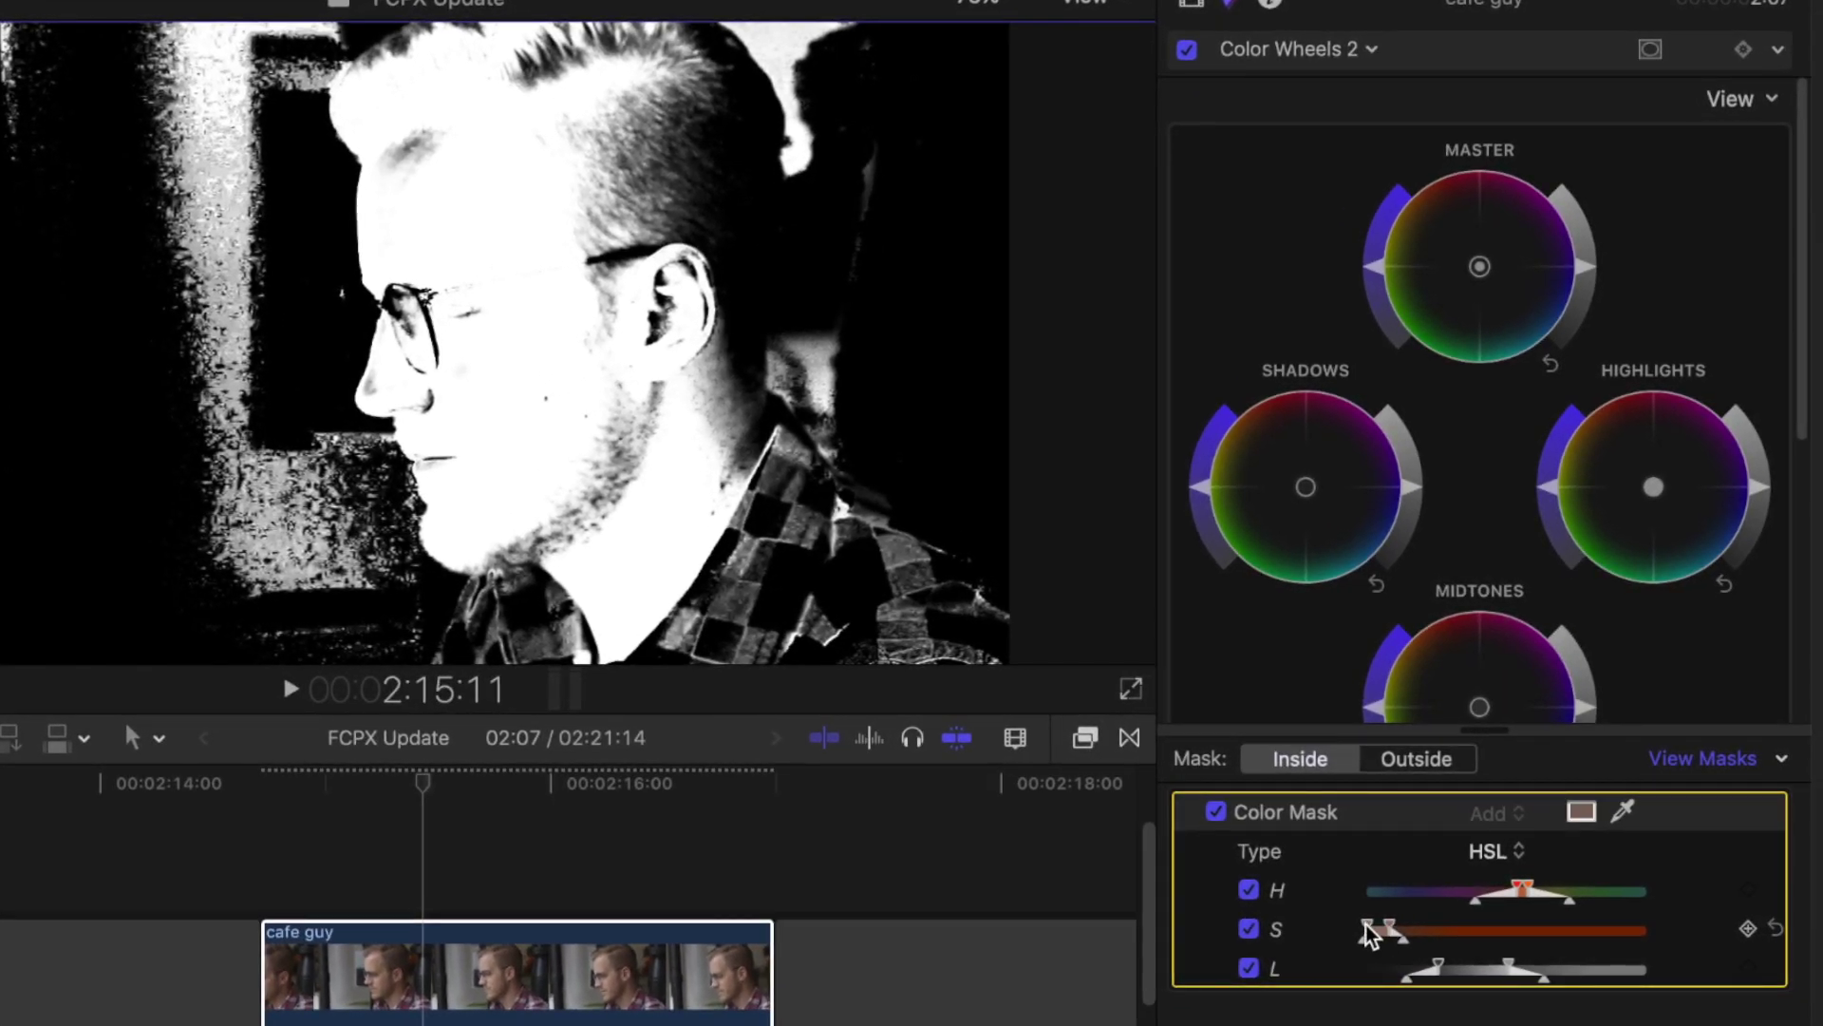
pyautogui.moveTo(1368, 930)
pyautogui.mouseDown()
pyautogui.moveTo(1375, 950)
pyautogui.moveTo(1400, 936)
pyautogui.mouseUp()
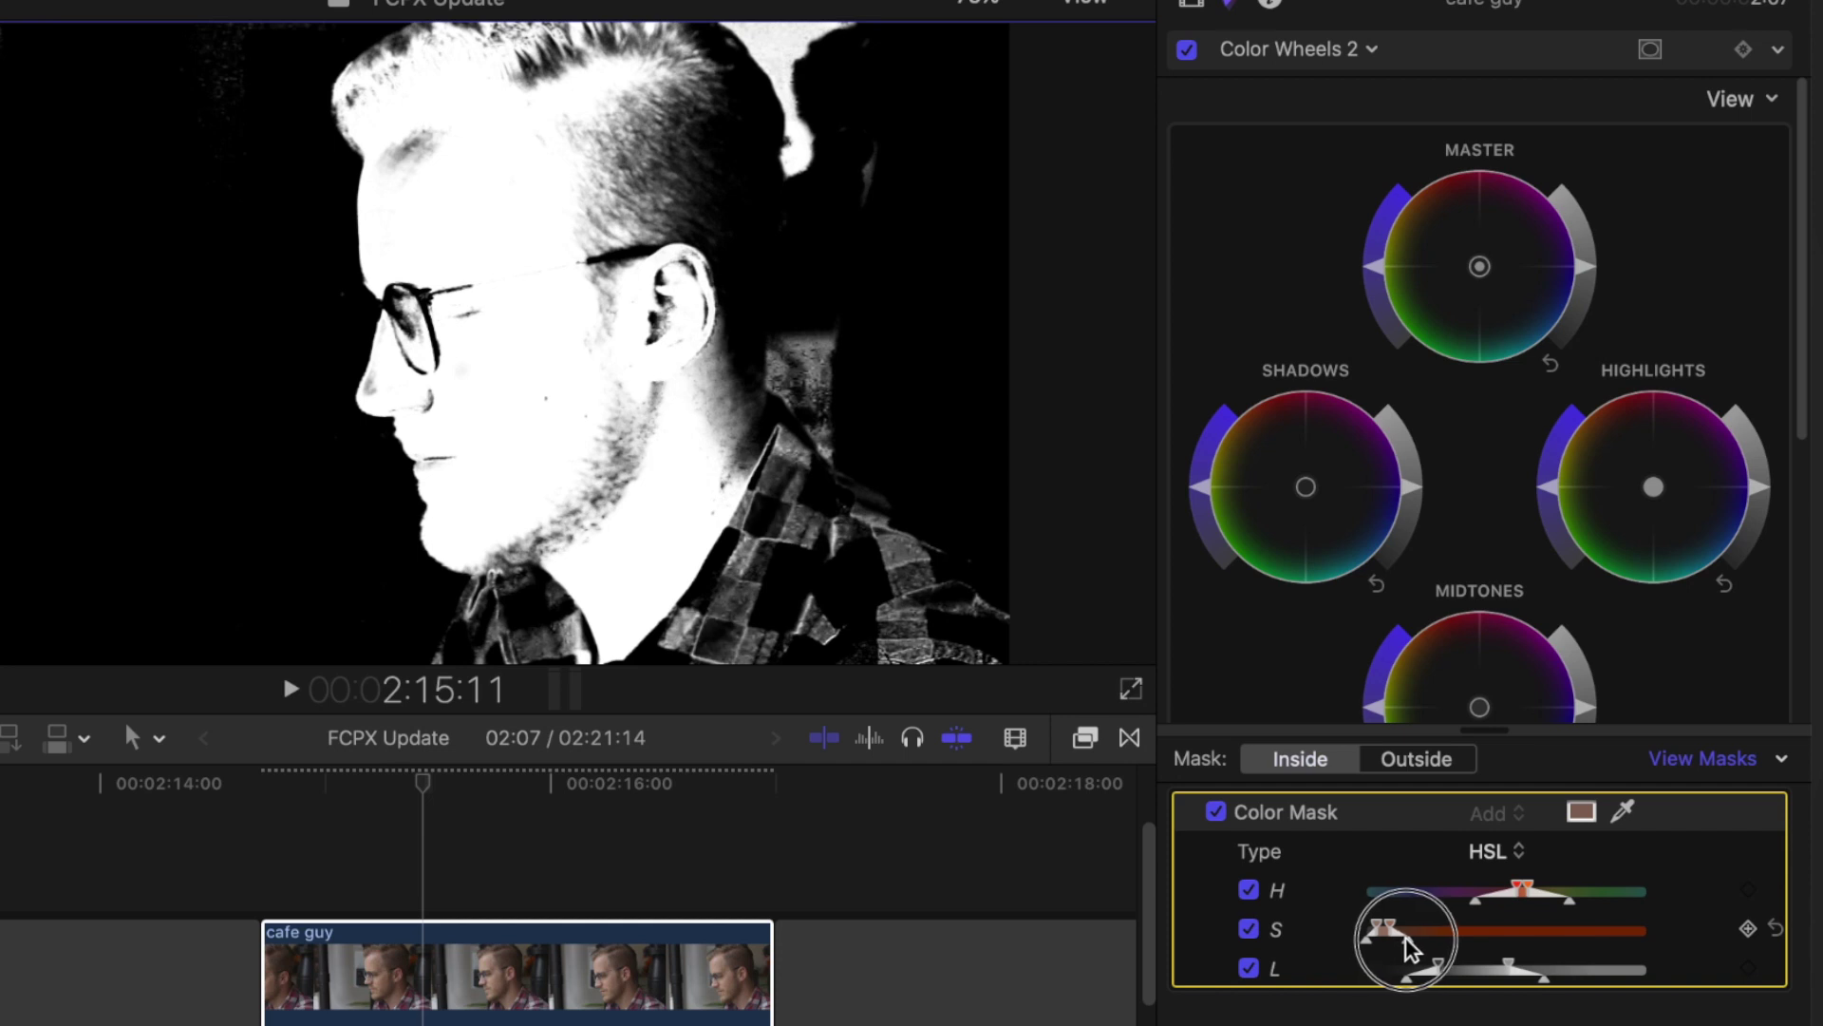
pyautogui.moveTo(1409, 978); pyautogui.dragTo(1443, 983)
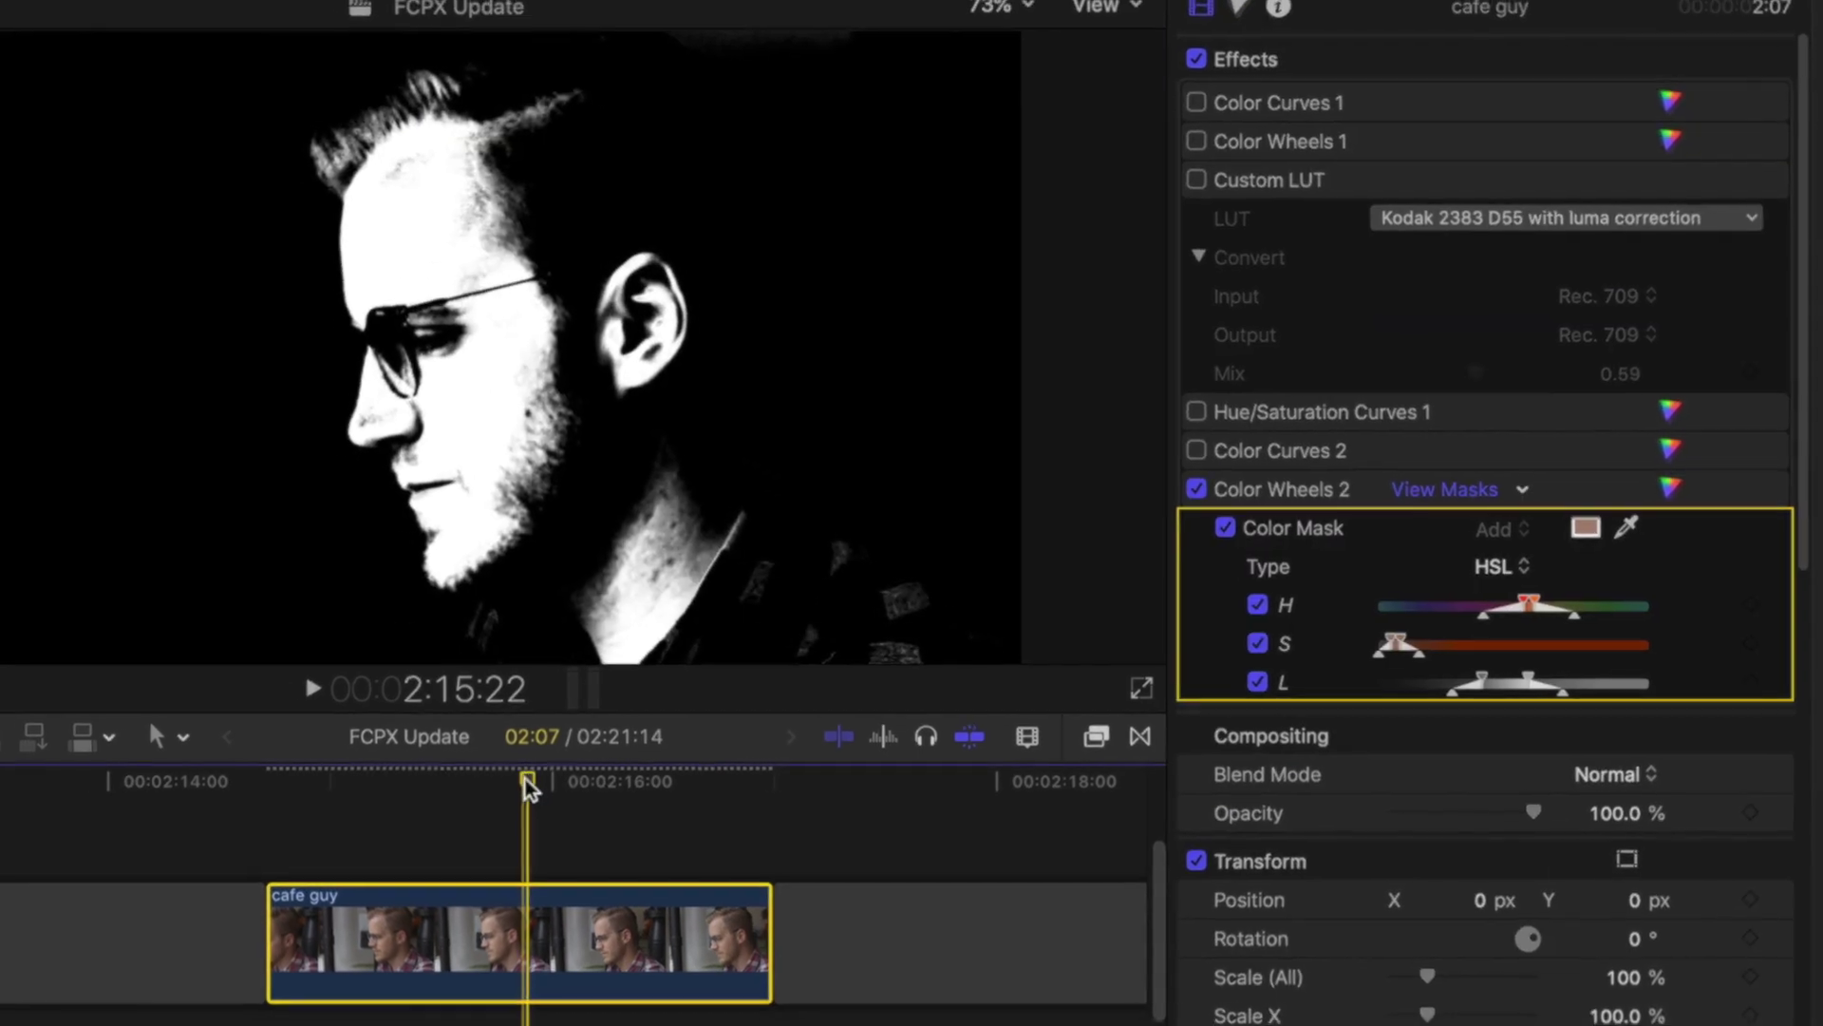
# Step: Scrub through the clip to check the skin-tone matte, ending with View Masks off
pyautogui.click(636, 769)
pyautogui.moveTo(636, 774); pyautogui.dragTo(700, 784)
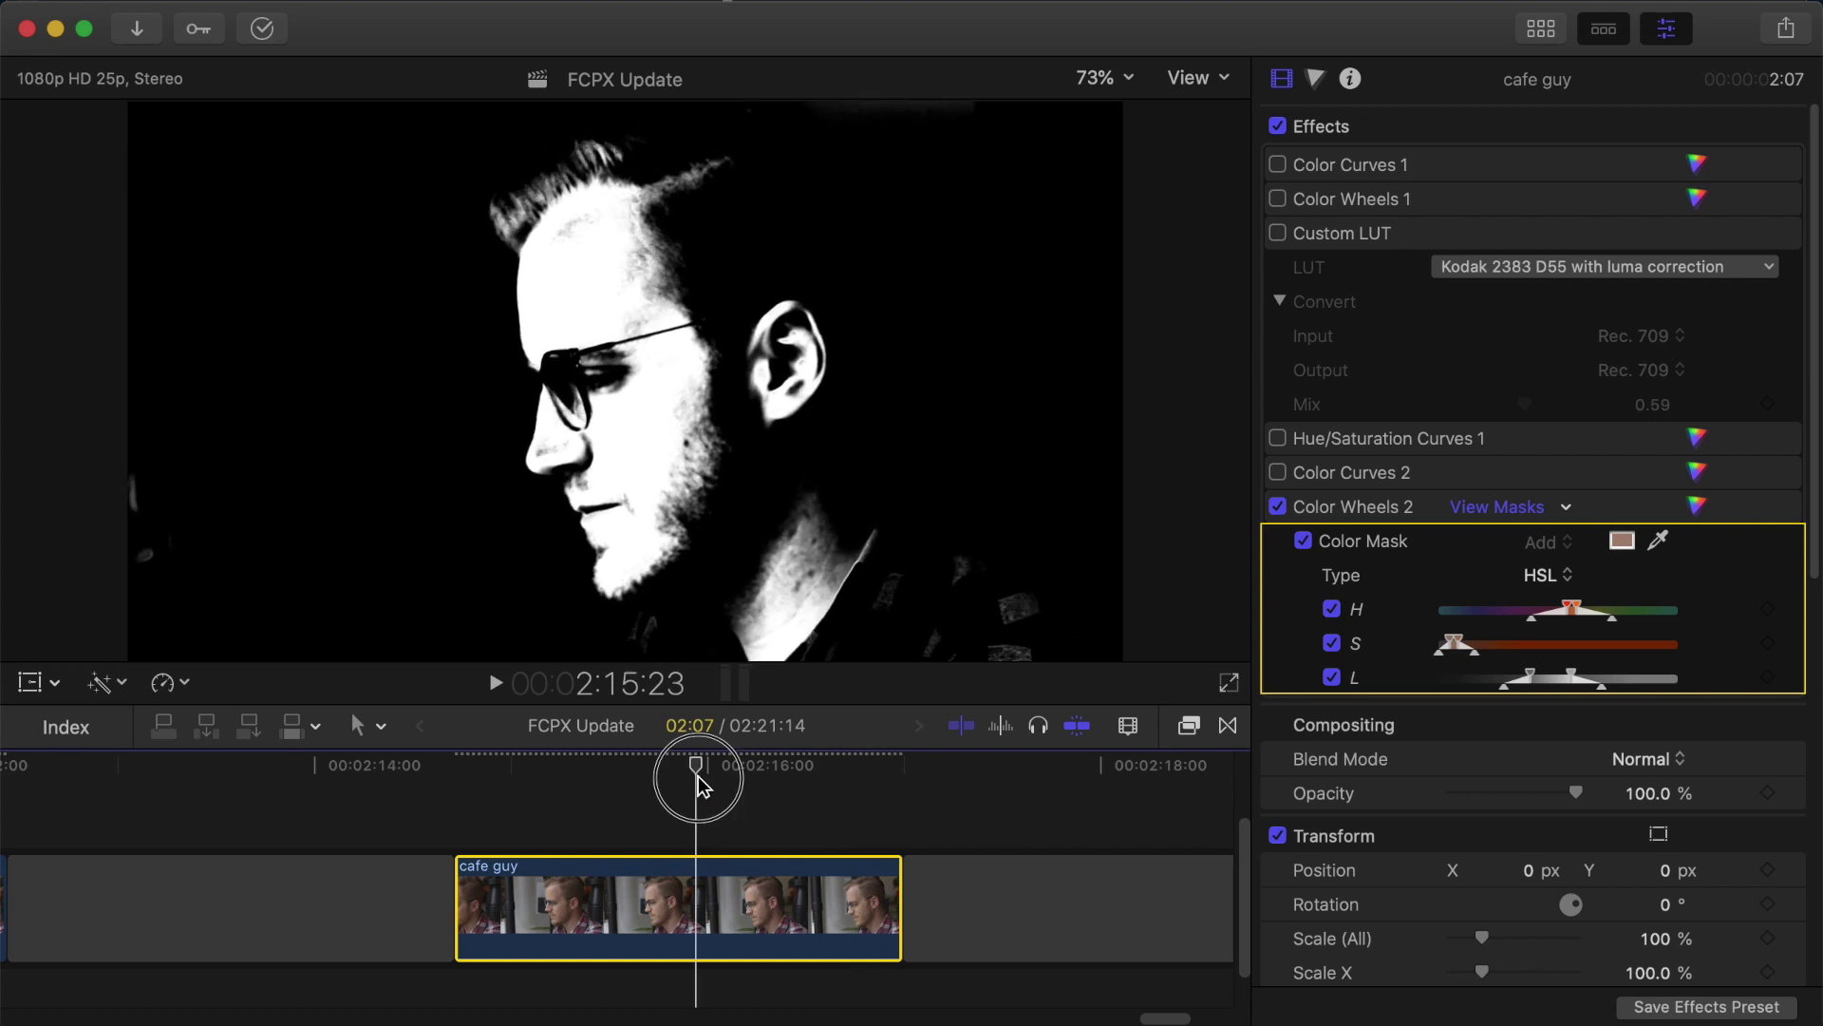
pyautogui.click(1490, 508)
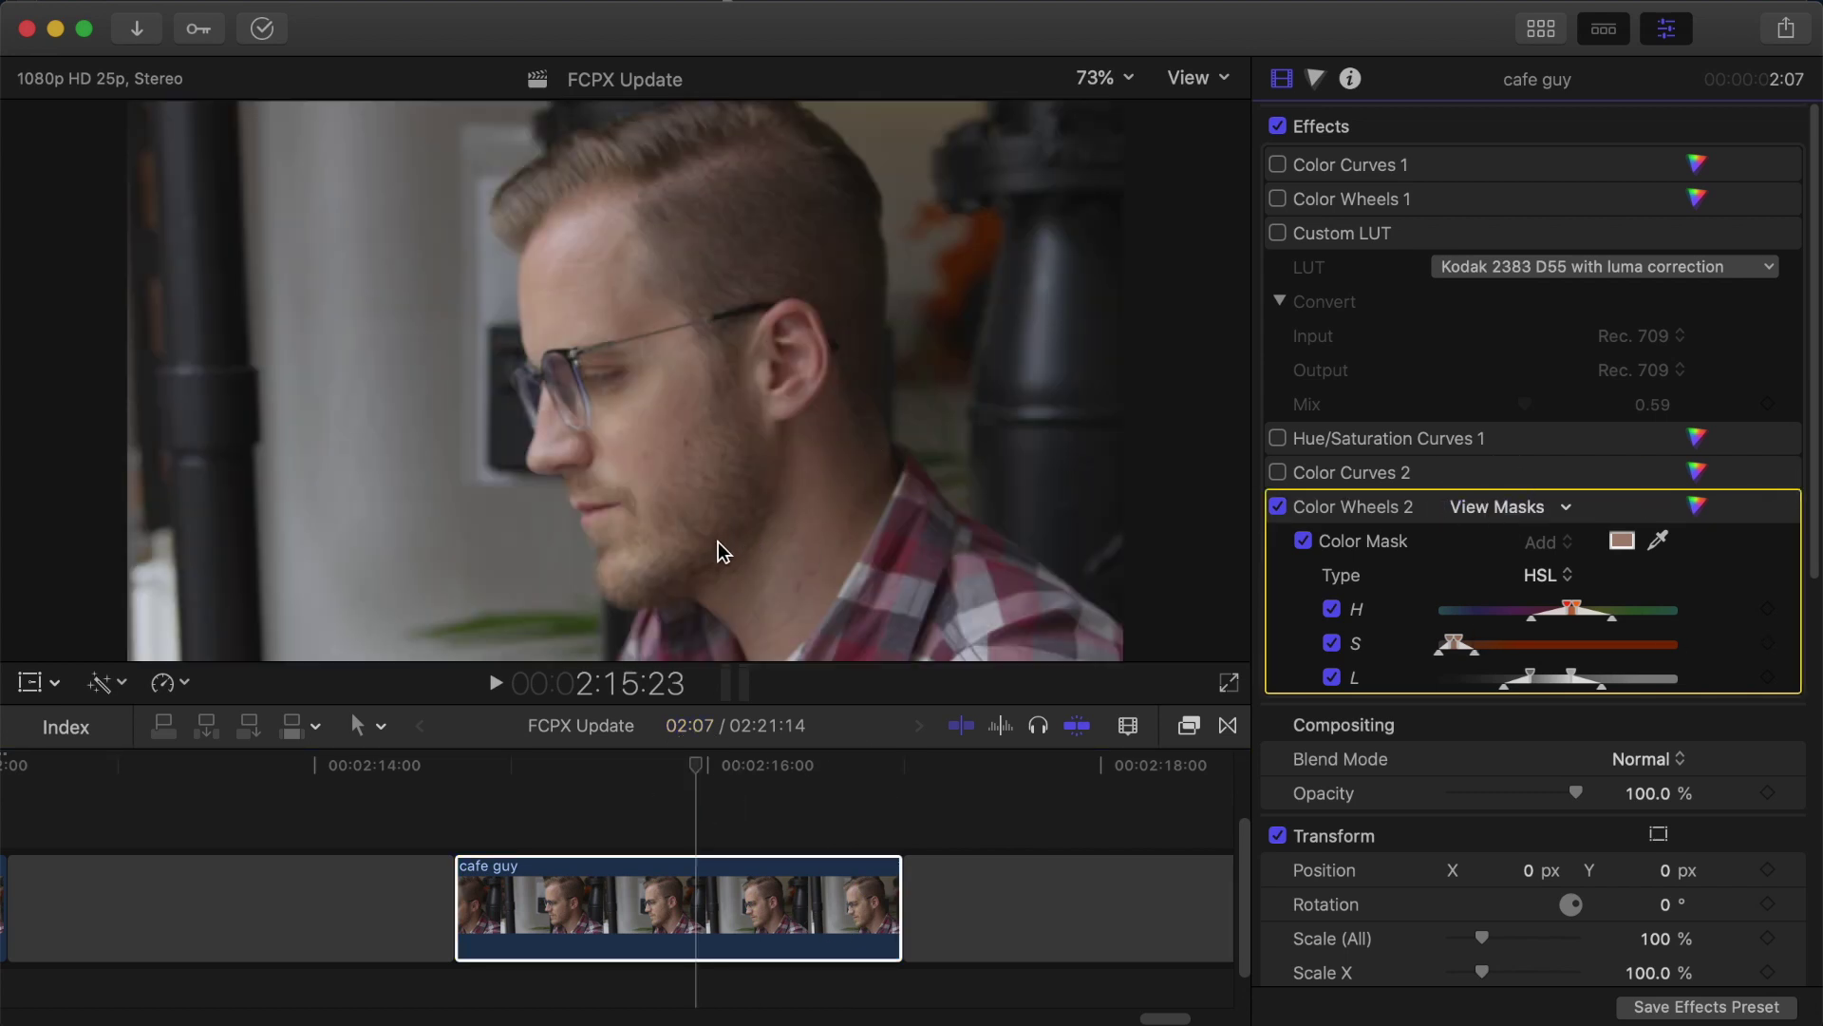
pyautogui.click(1518, 510)
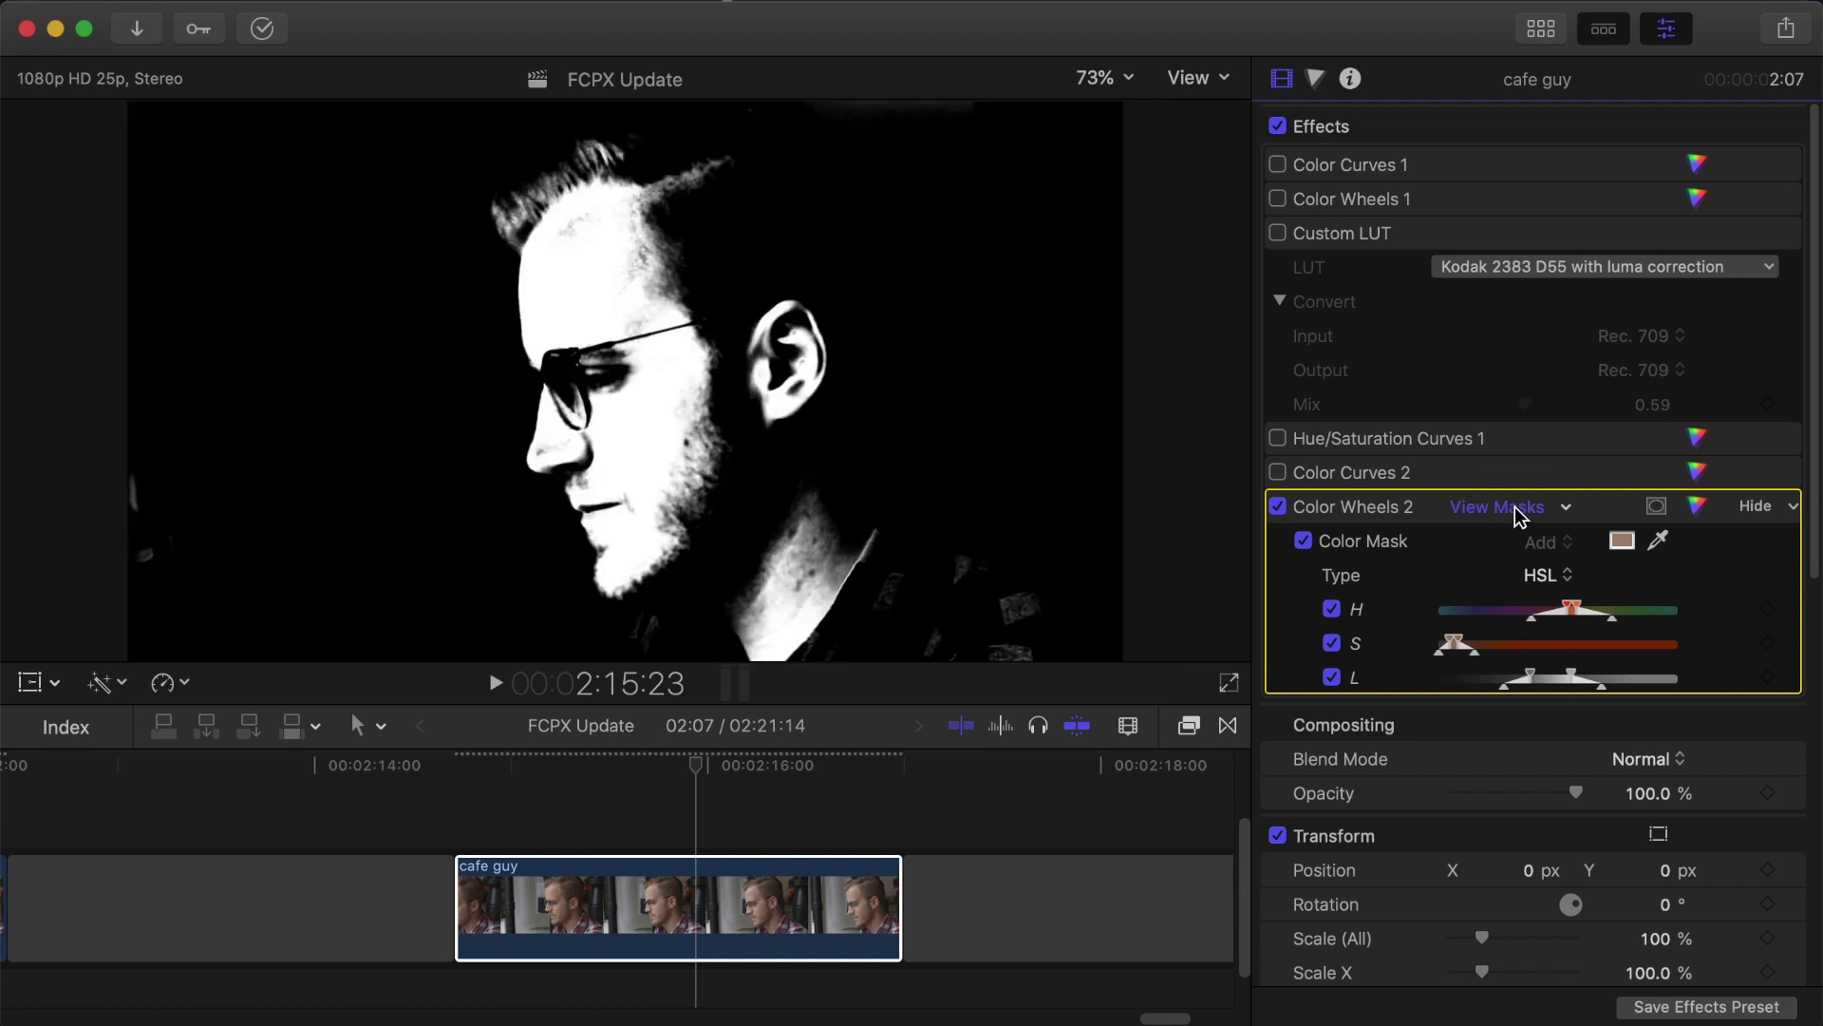
pyautogui.click(1519, 513)
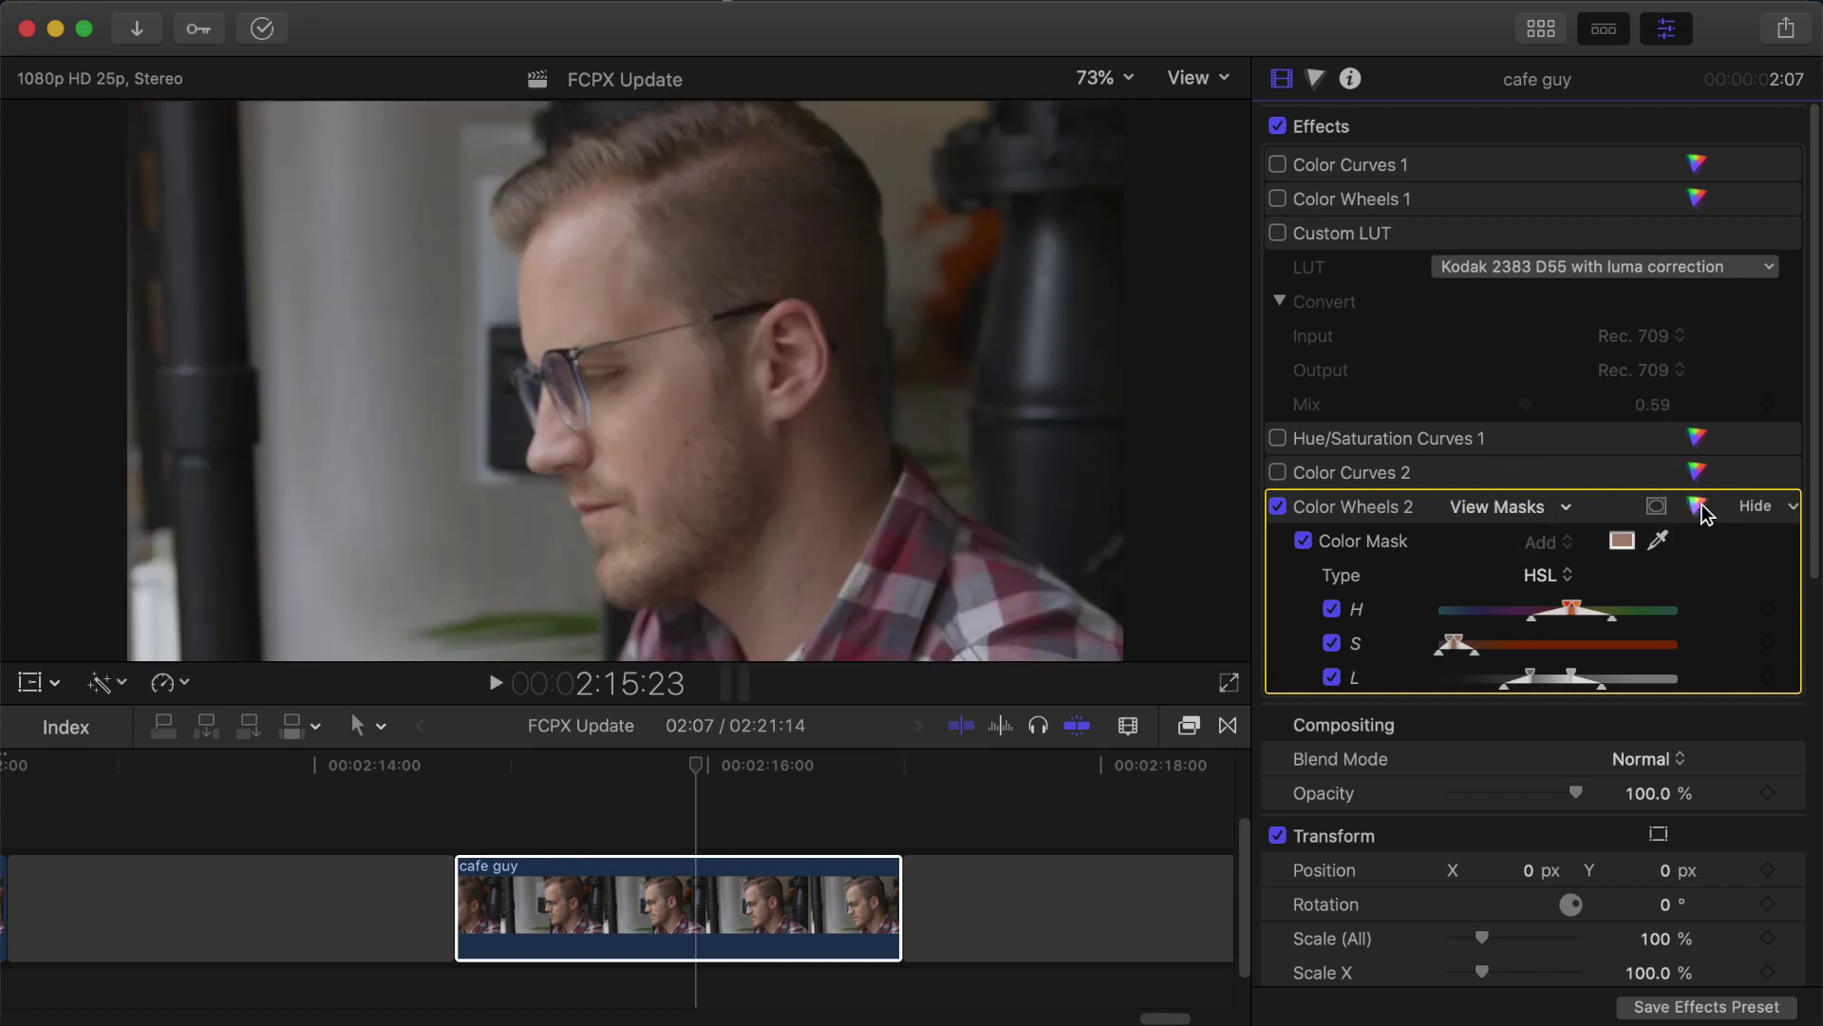
pyautogui.doubleClick(1388, 509)
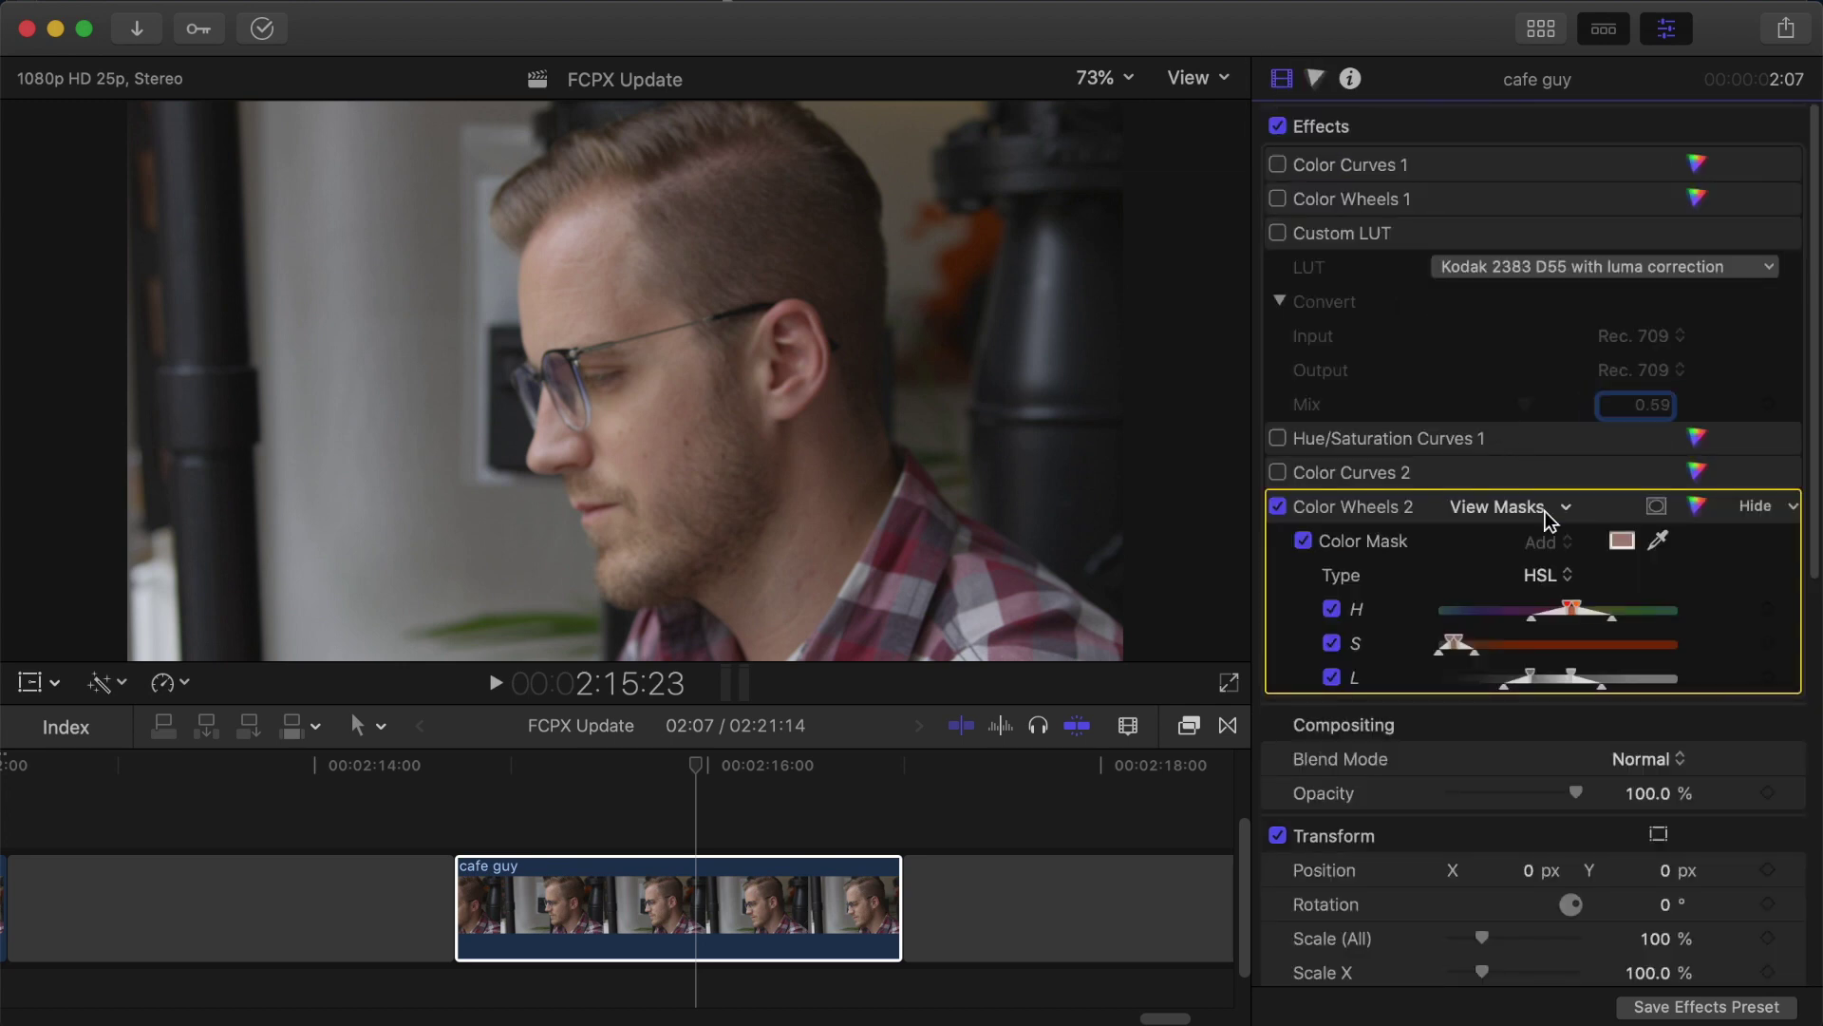
# Step: Enable the Color Curves 1 and Color Wheels 1 corrections
pyautogui.click(1278, 164)
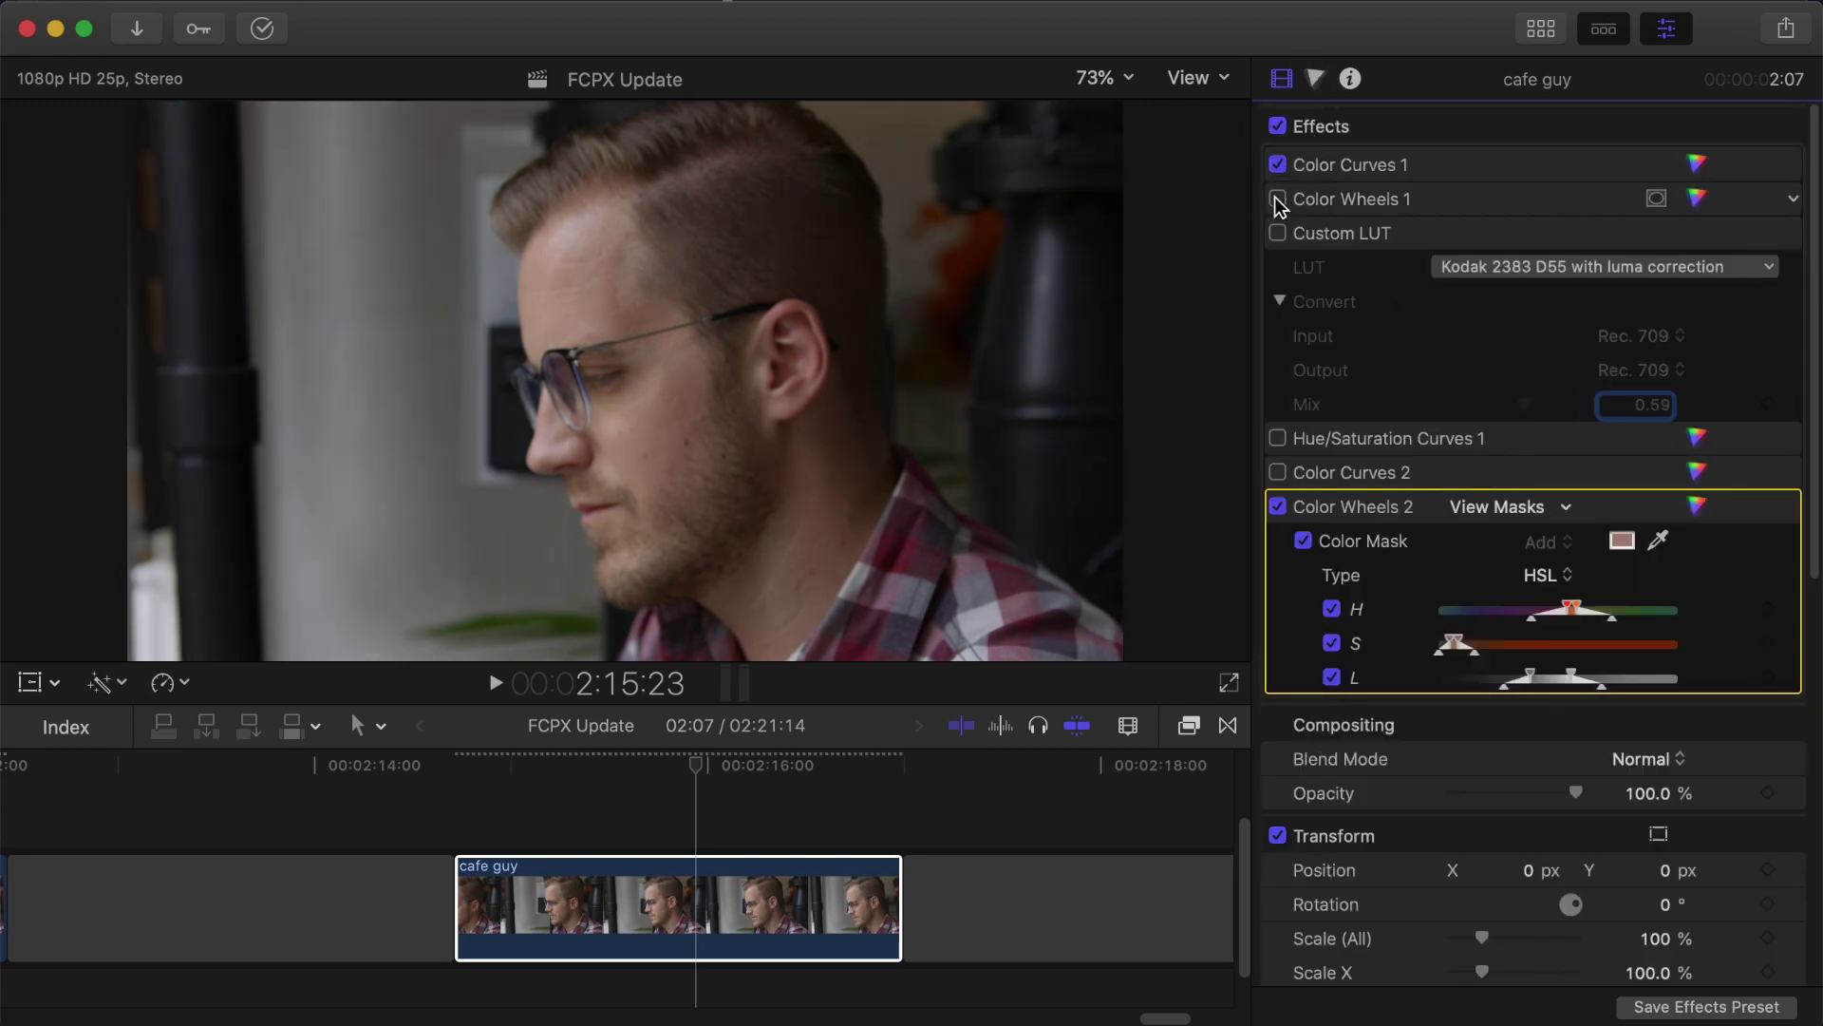
pyautogui.click(1696, 164)
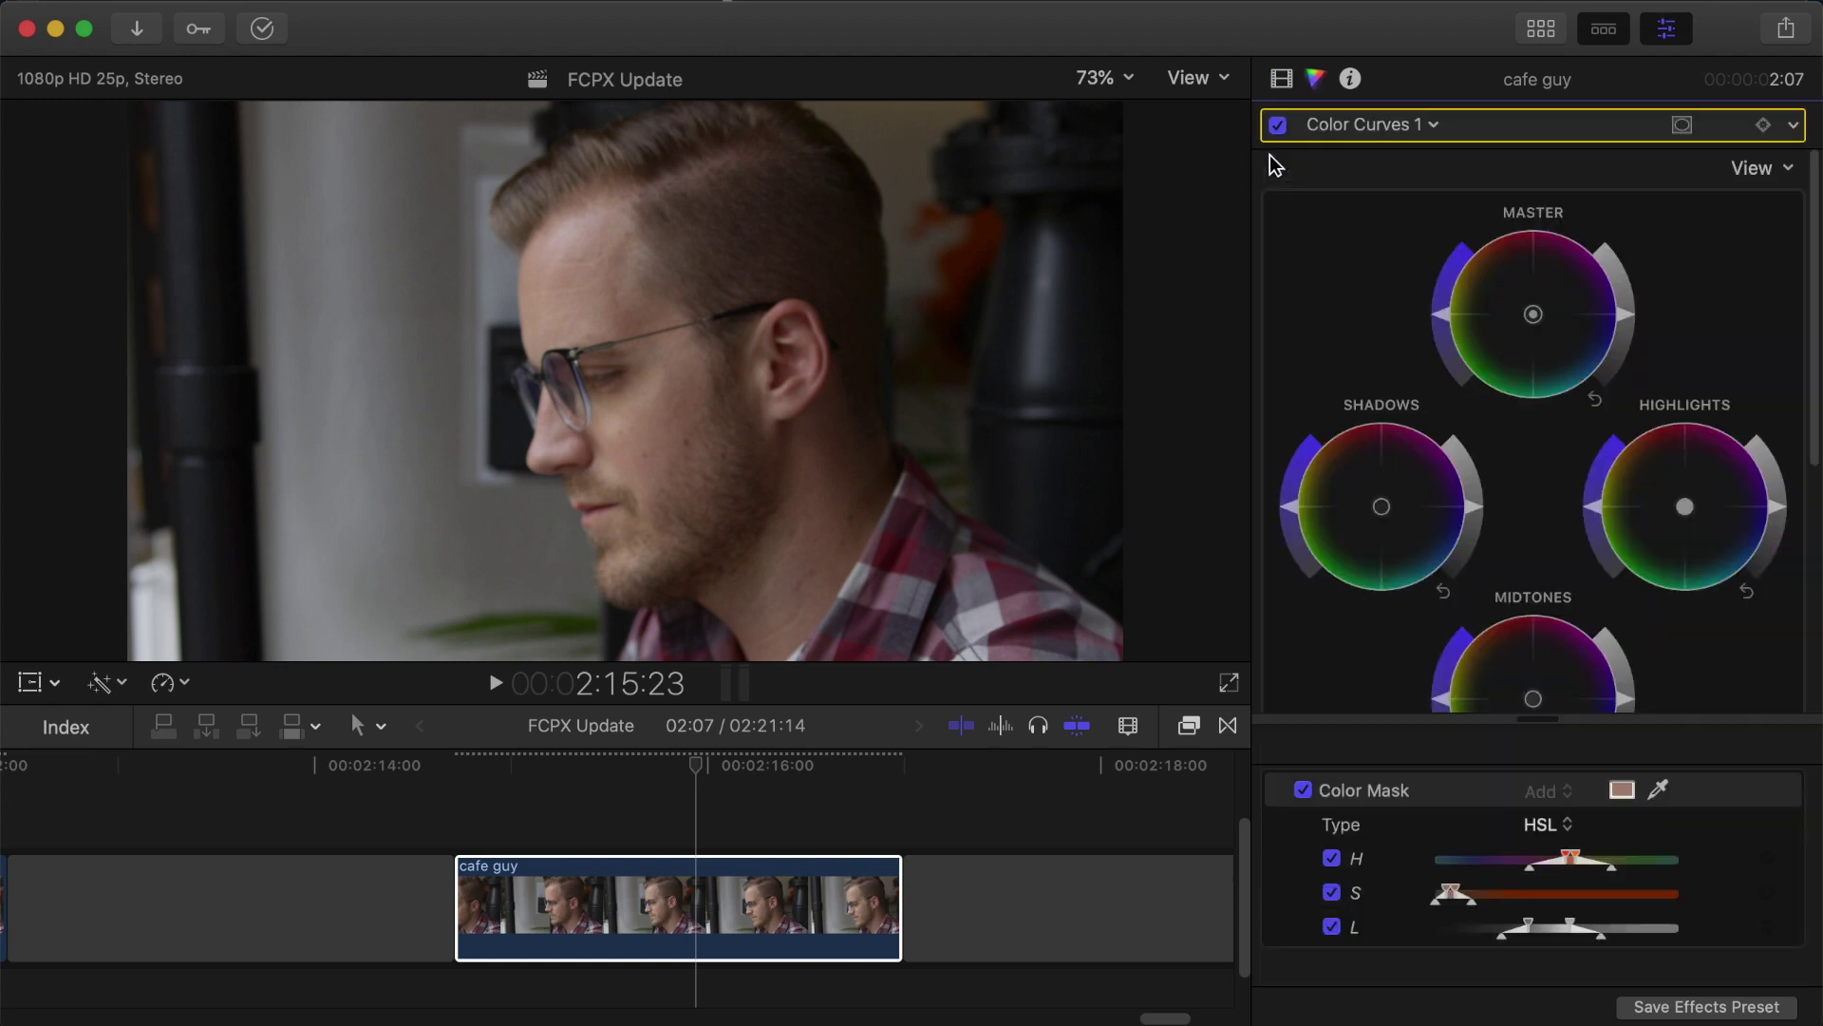
pyautogui.click(1334, 126)
pyautogui.click(1343, 200)
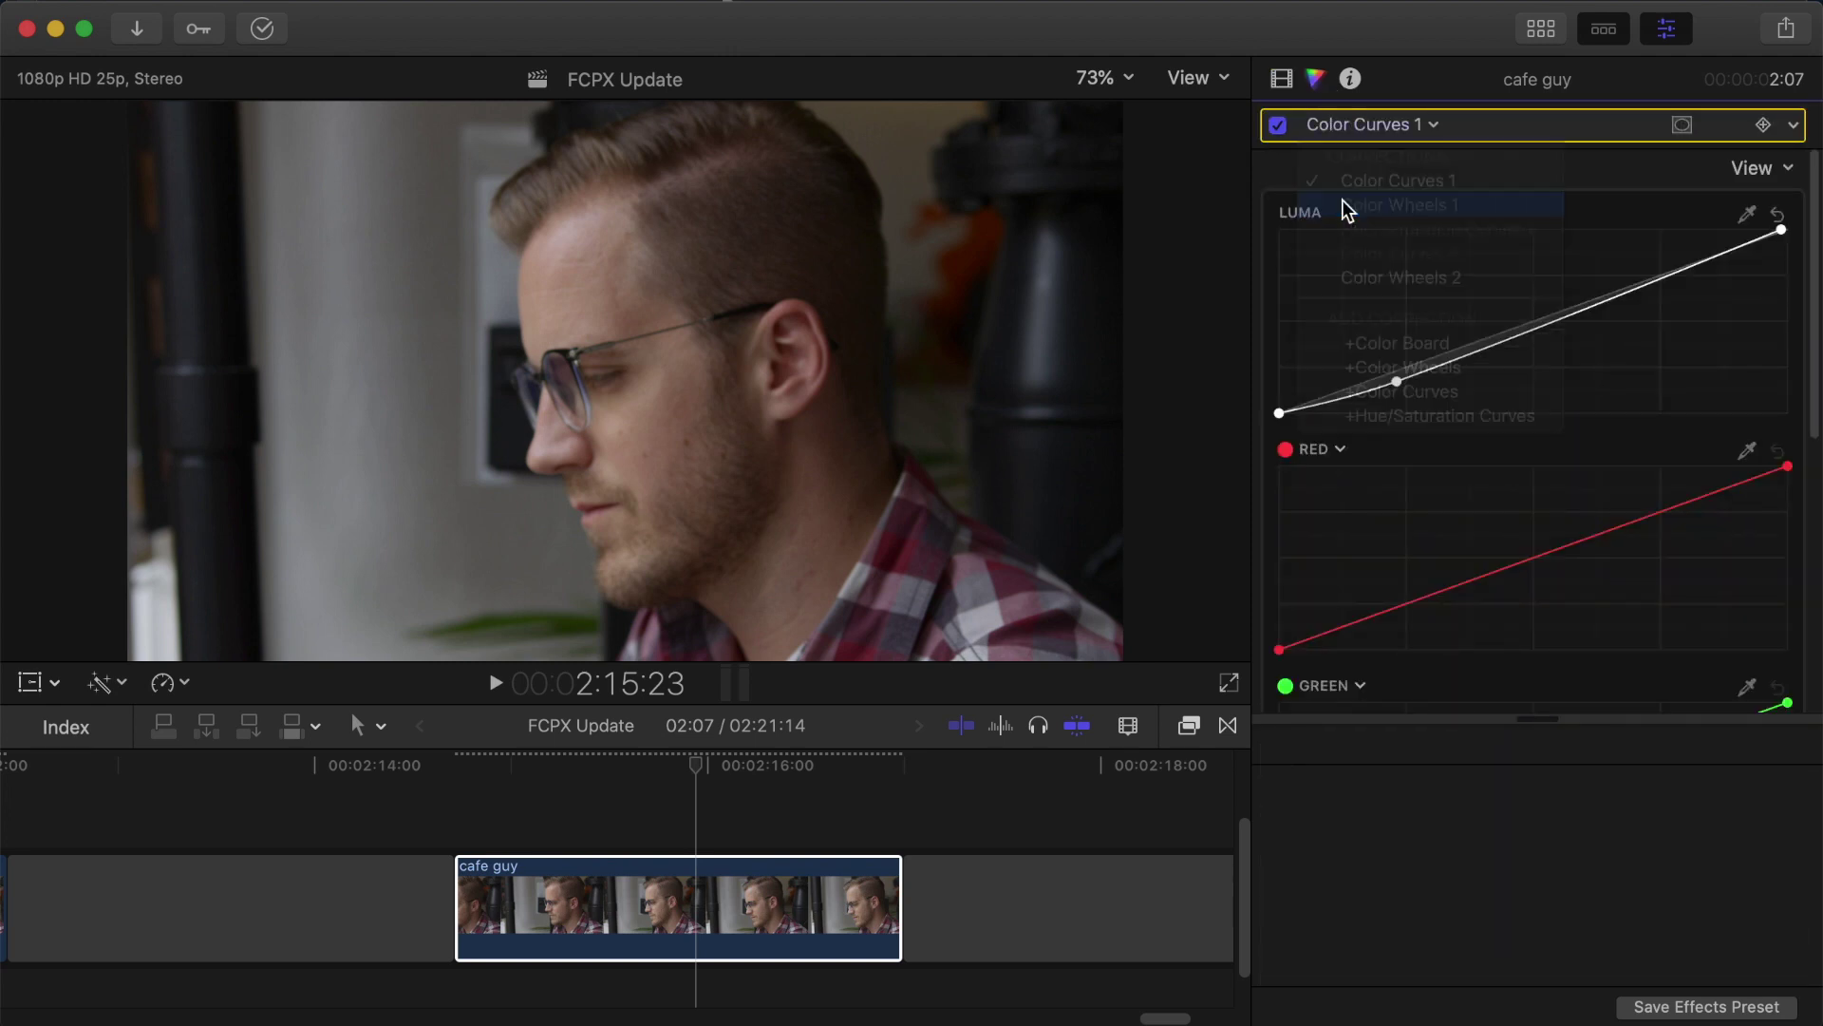
pyautogui.click(1280, 126)
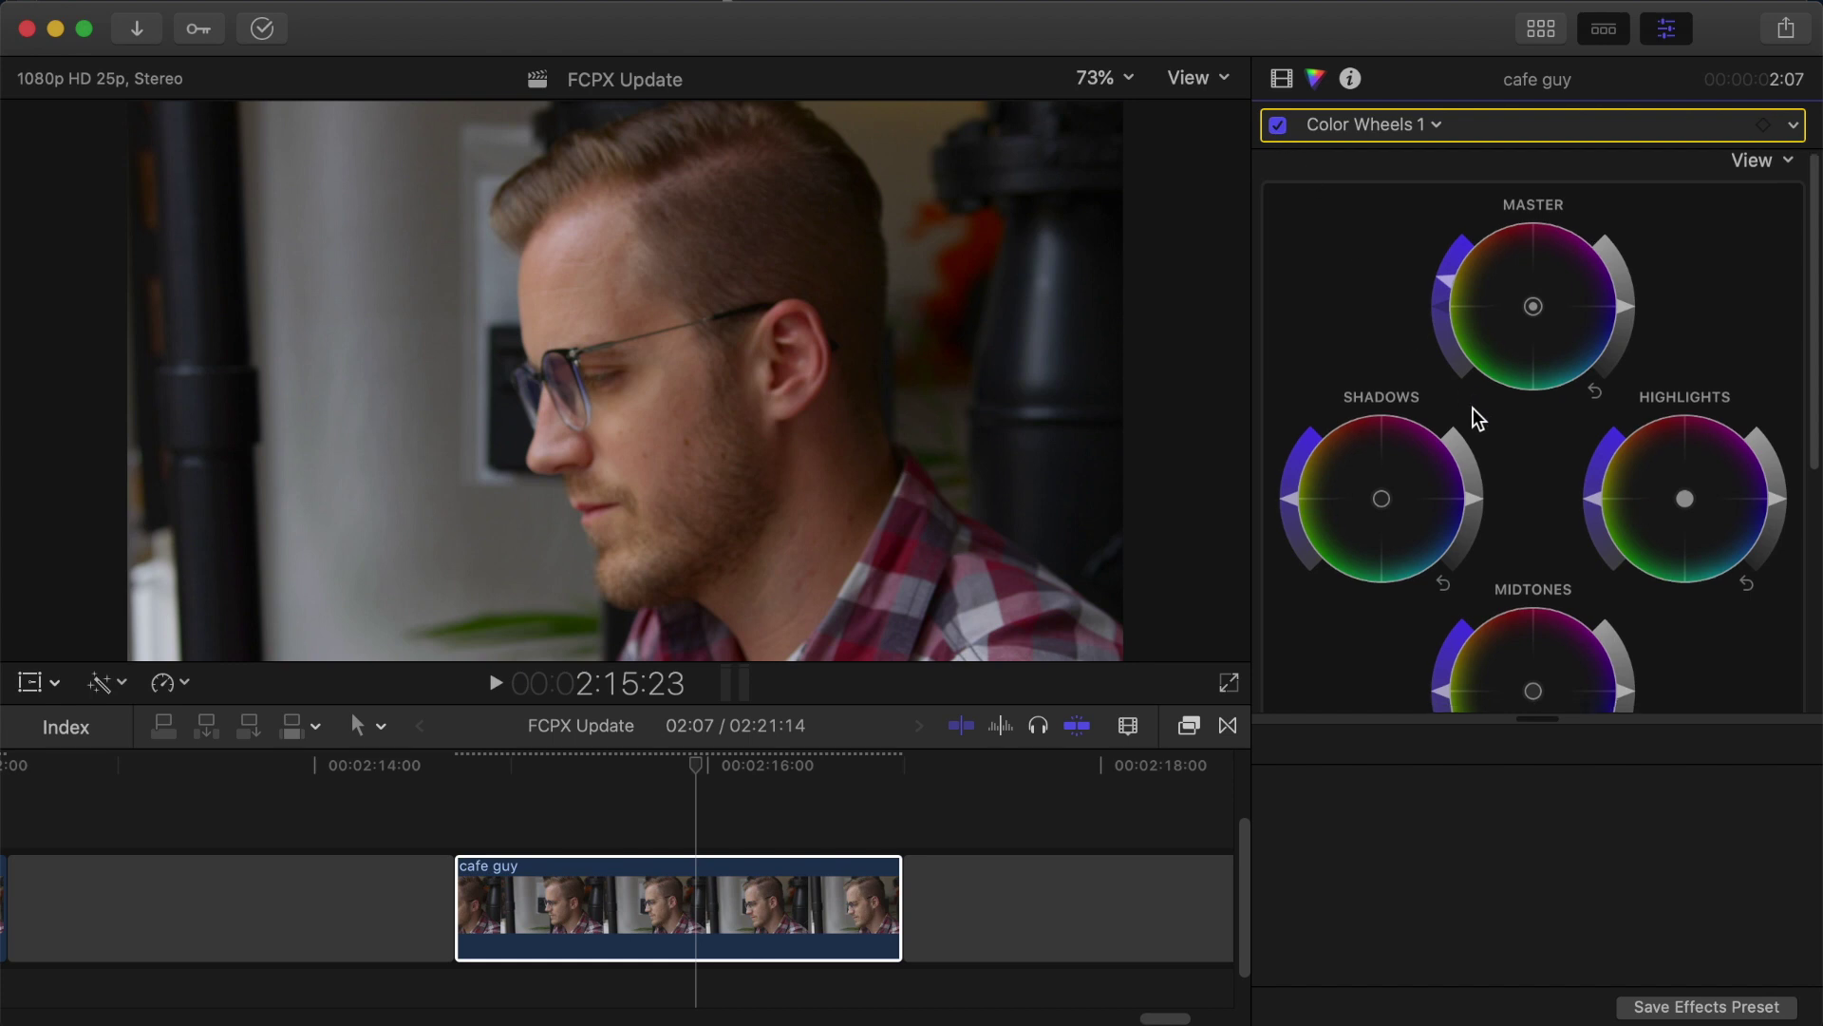
pyautogui.scroll(-5, 1470, 410)
pyautogui.scroll(5, 1470, 414)
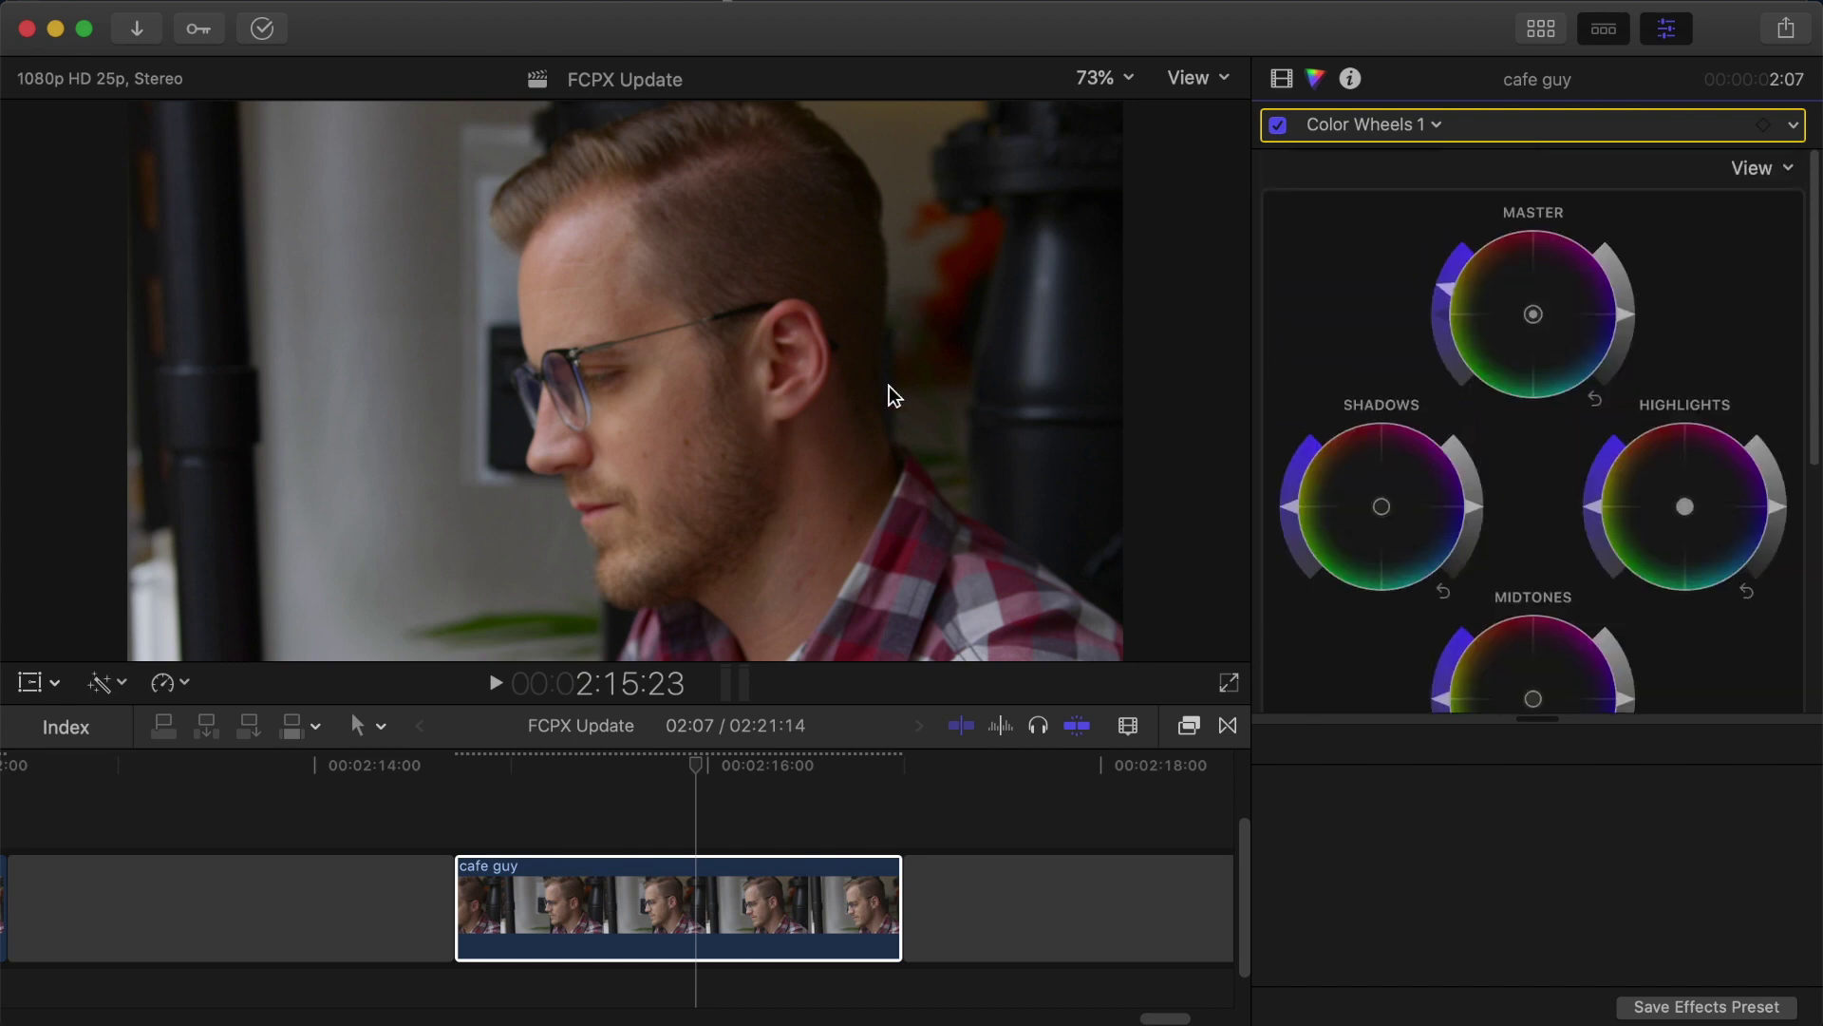
# Step: Move Color Wheels 2 above the Custom LUT, enable the LUT, and raise its Mix to 0.71
pyautogui.click(1281, 79)
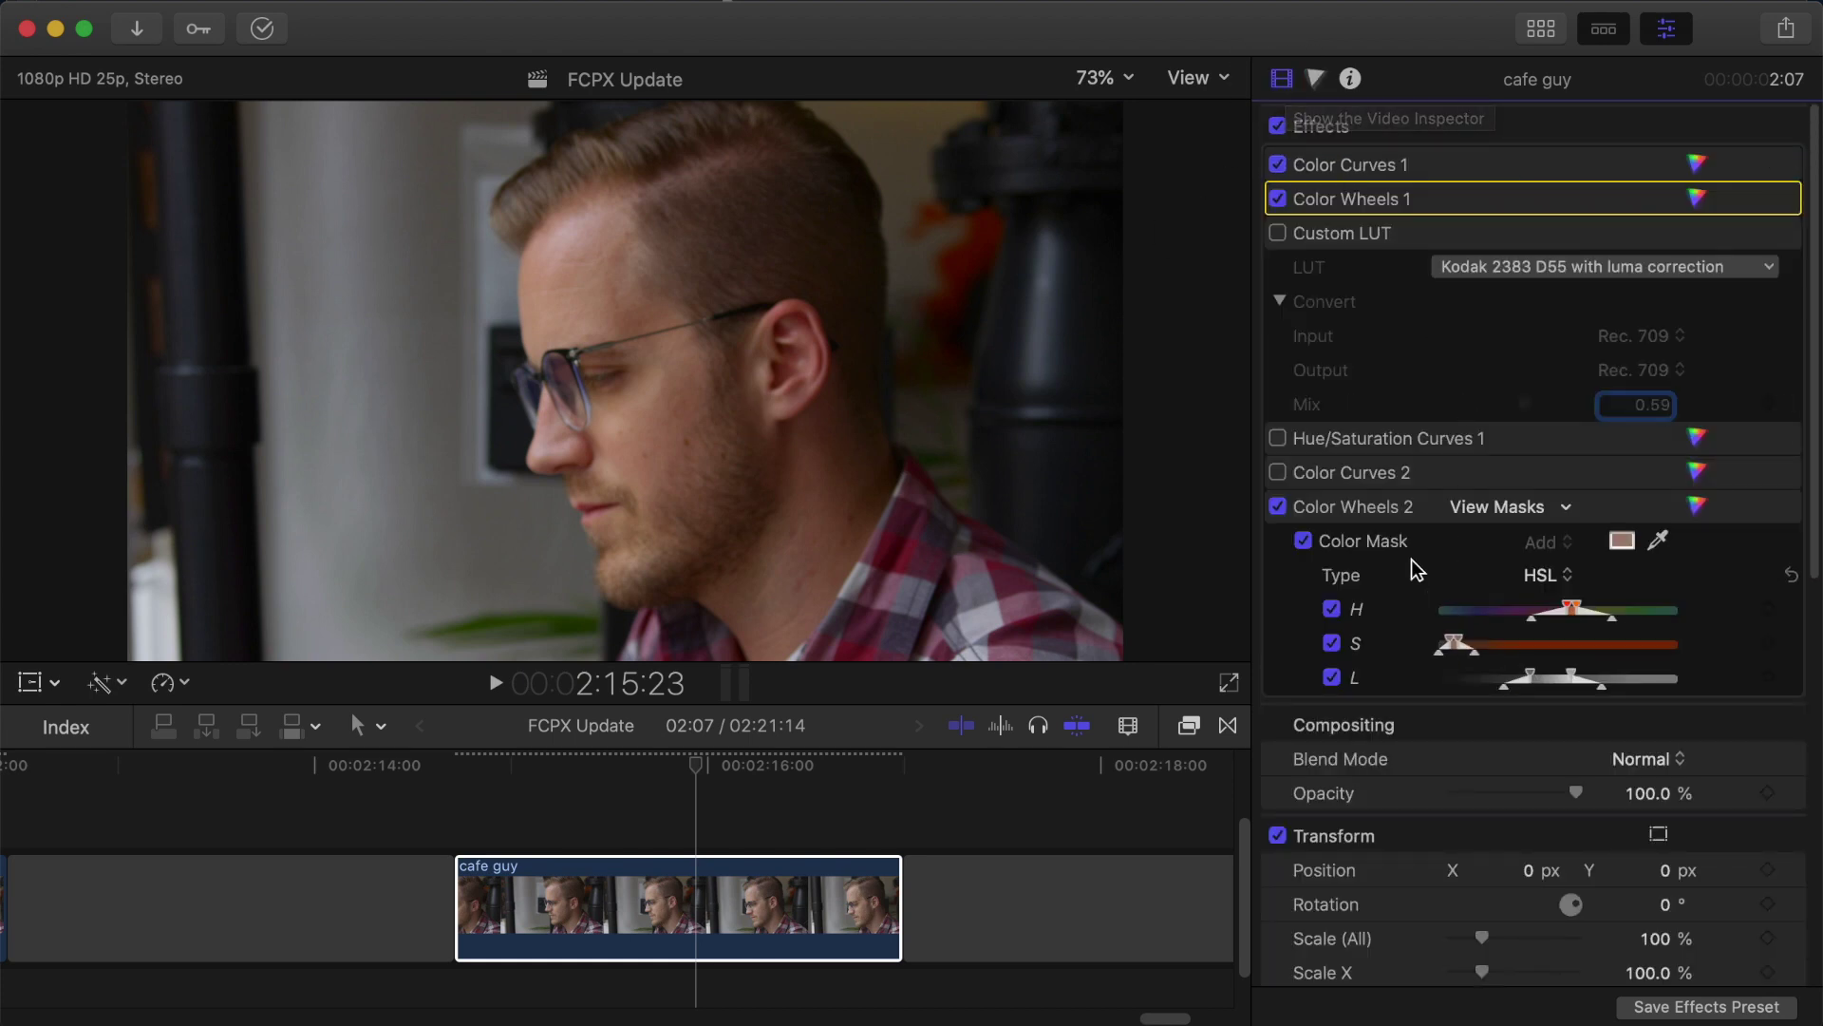
pyautogui.moveTo(1410, 514); pyautogui.dragTo(1405, 271)
pyautogui.click(1279, 437)
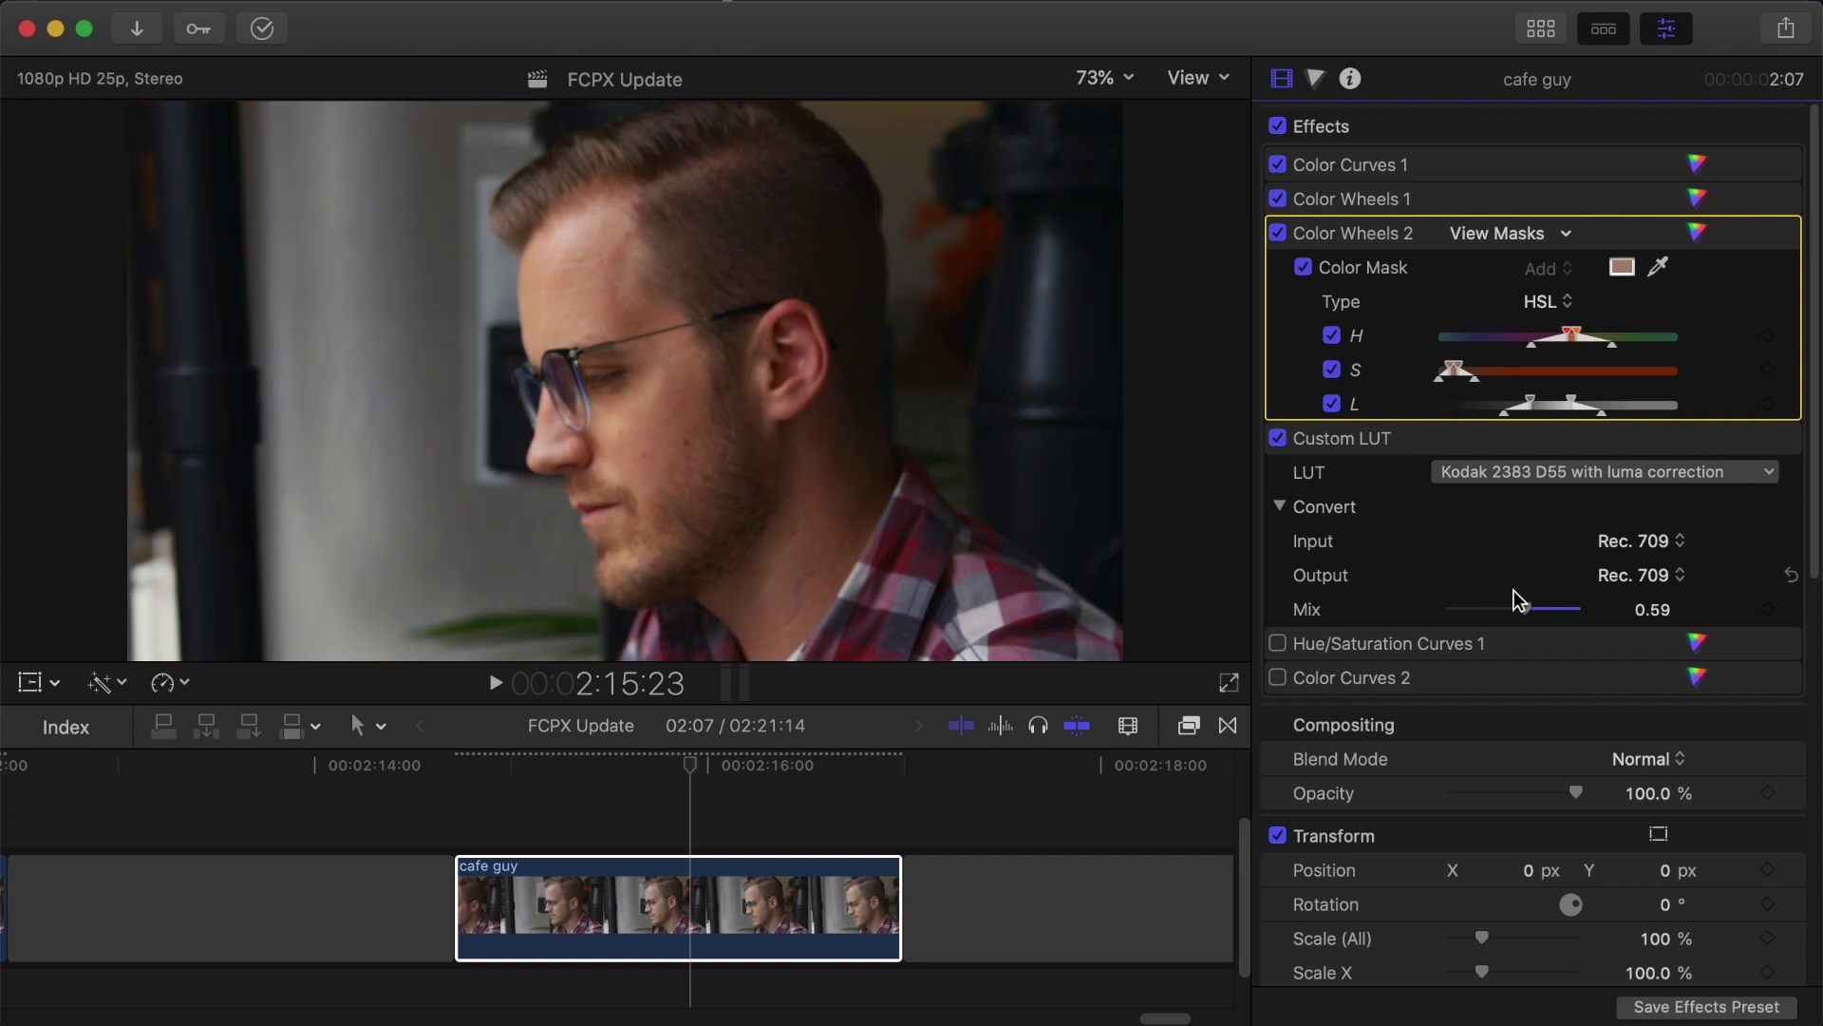
pyautogui.moveTo(1529, 608); pyautogui.dragTo(1540, 609)
# Step: Set Color Wheels 2's mask to Outside and briefly preview the mask matte
pyautogui.press('super+6')
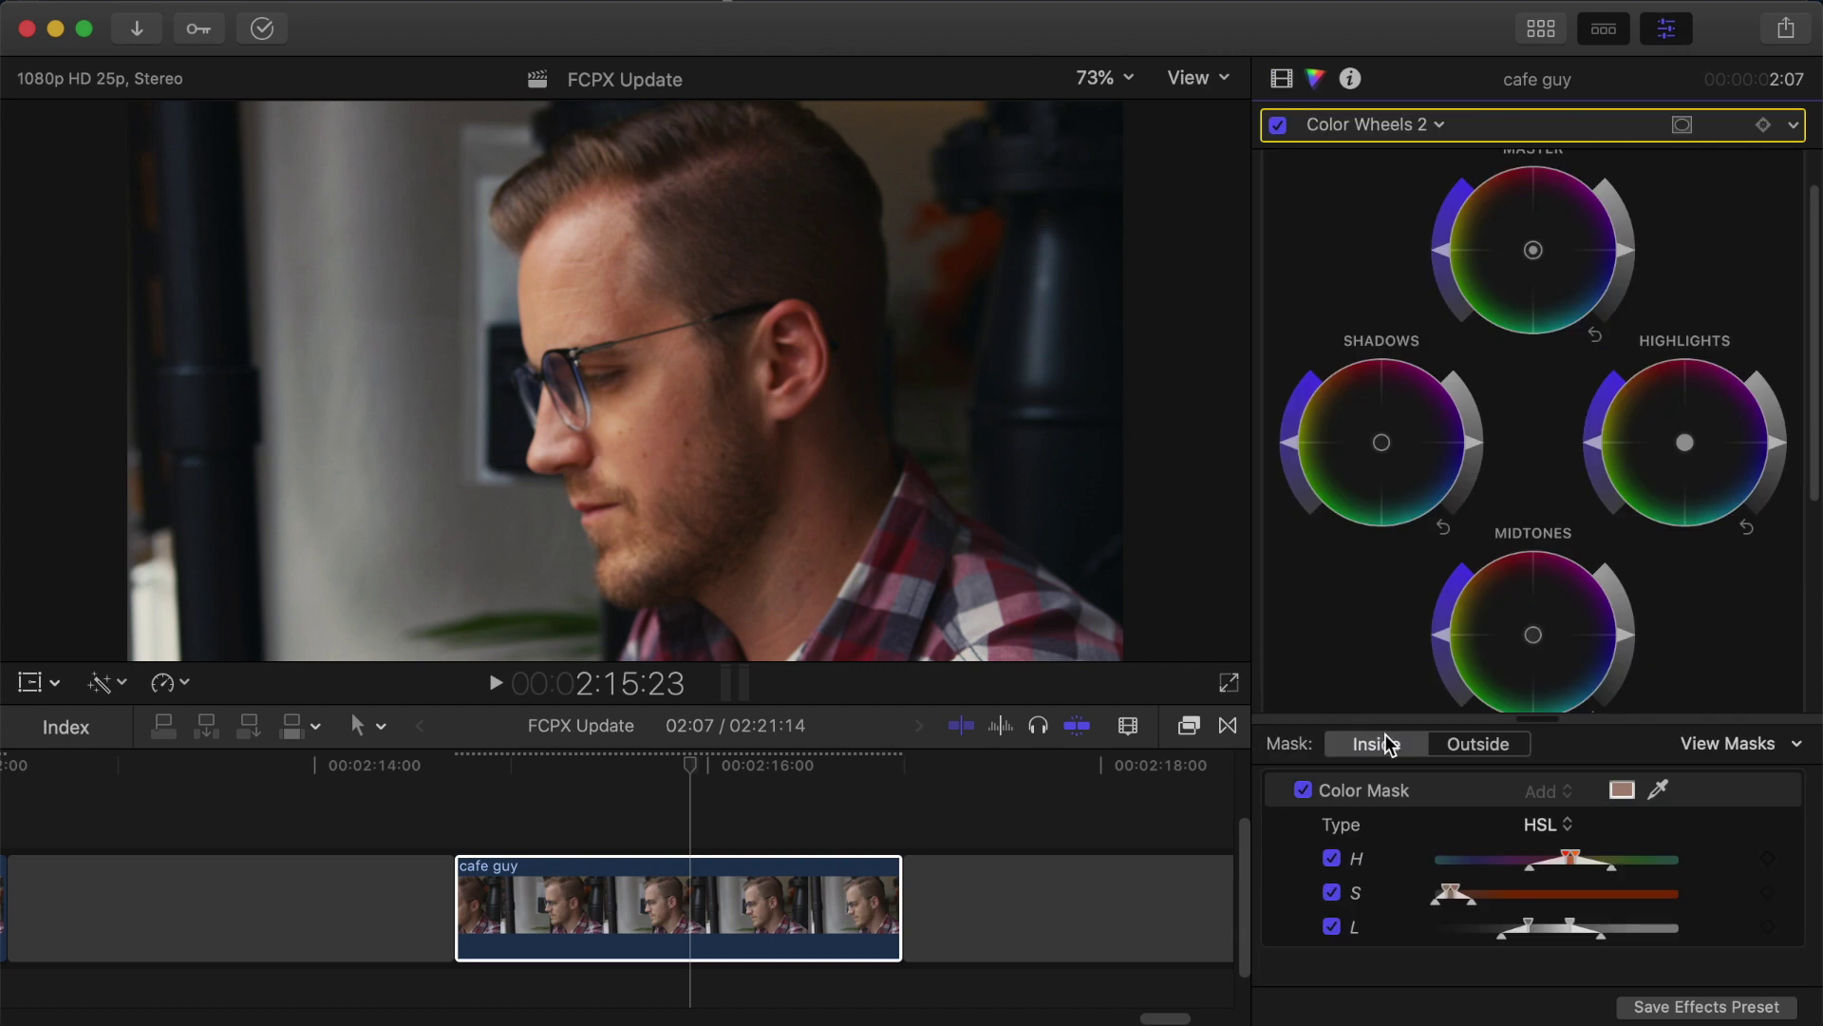
pyautogui.click(1501, 745)
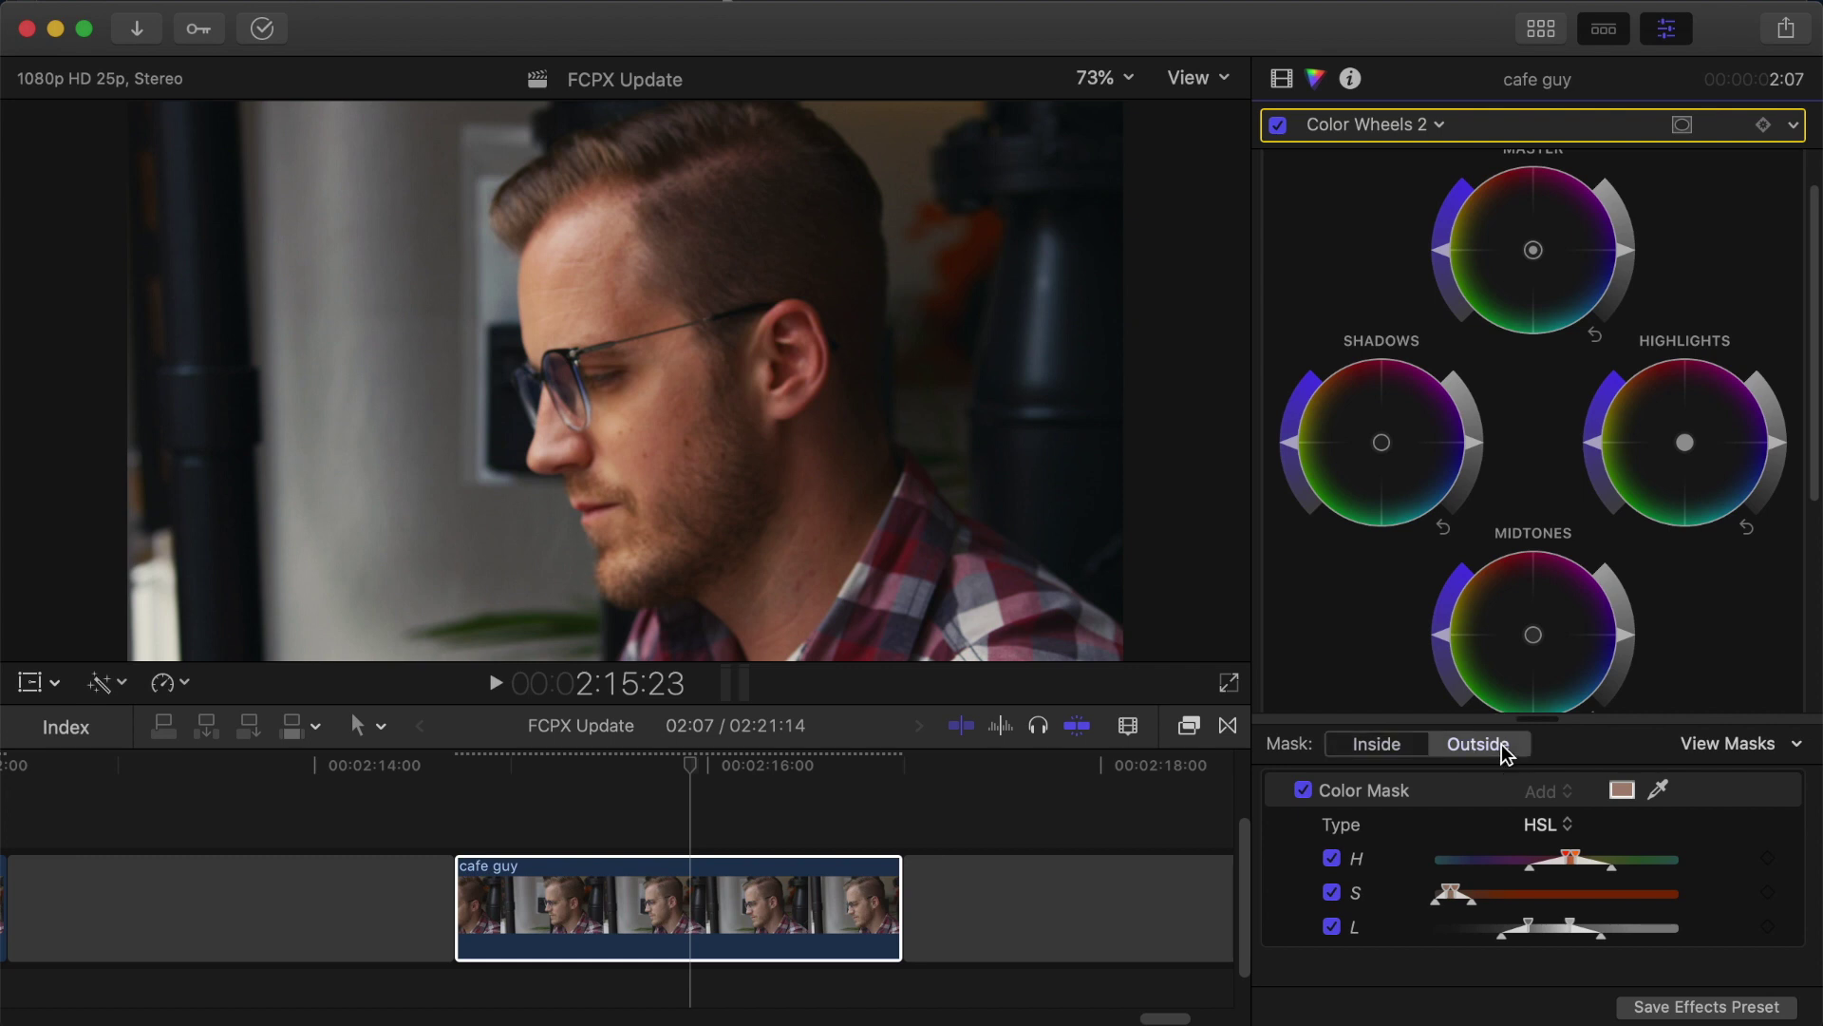
pyautogui.click(1728, 744)
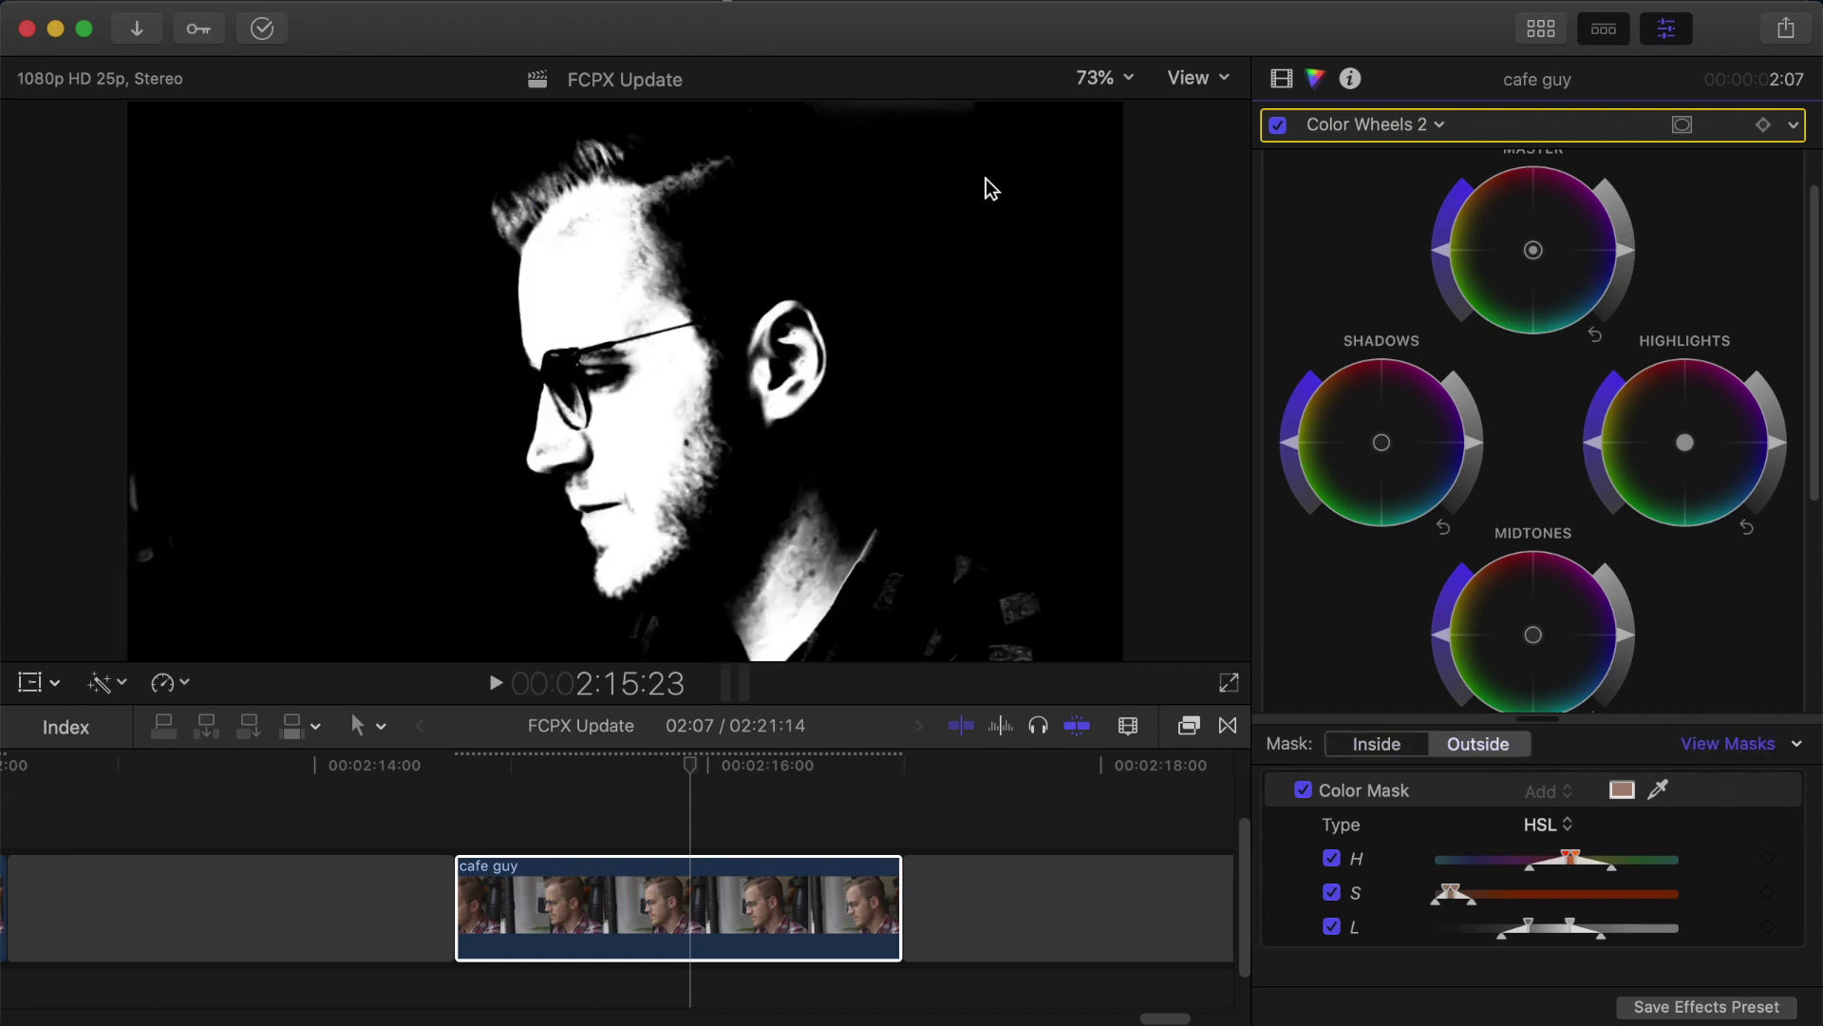
pyautogui.click(1728, 745)
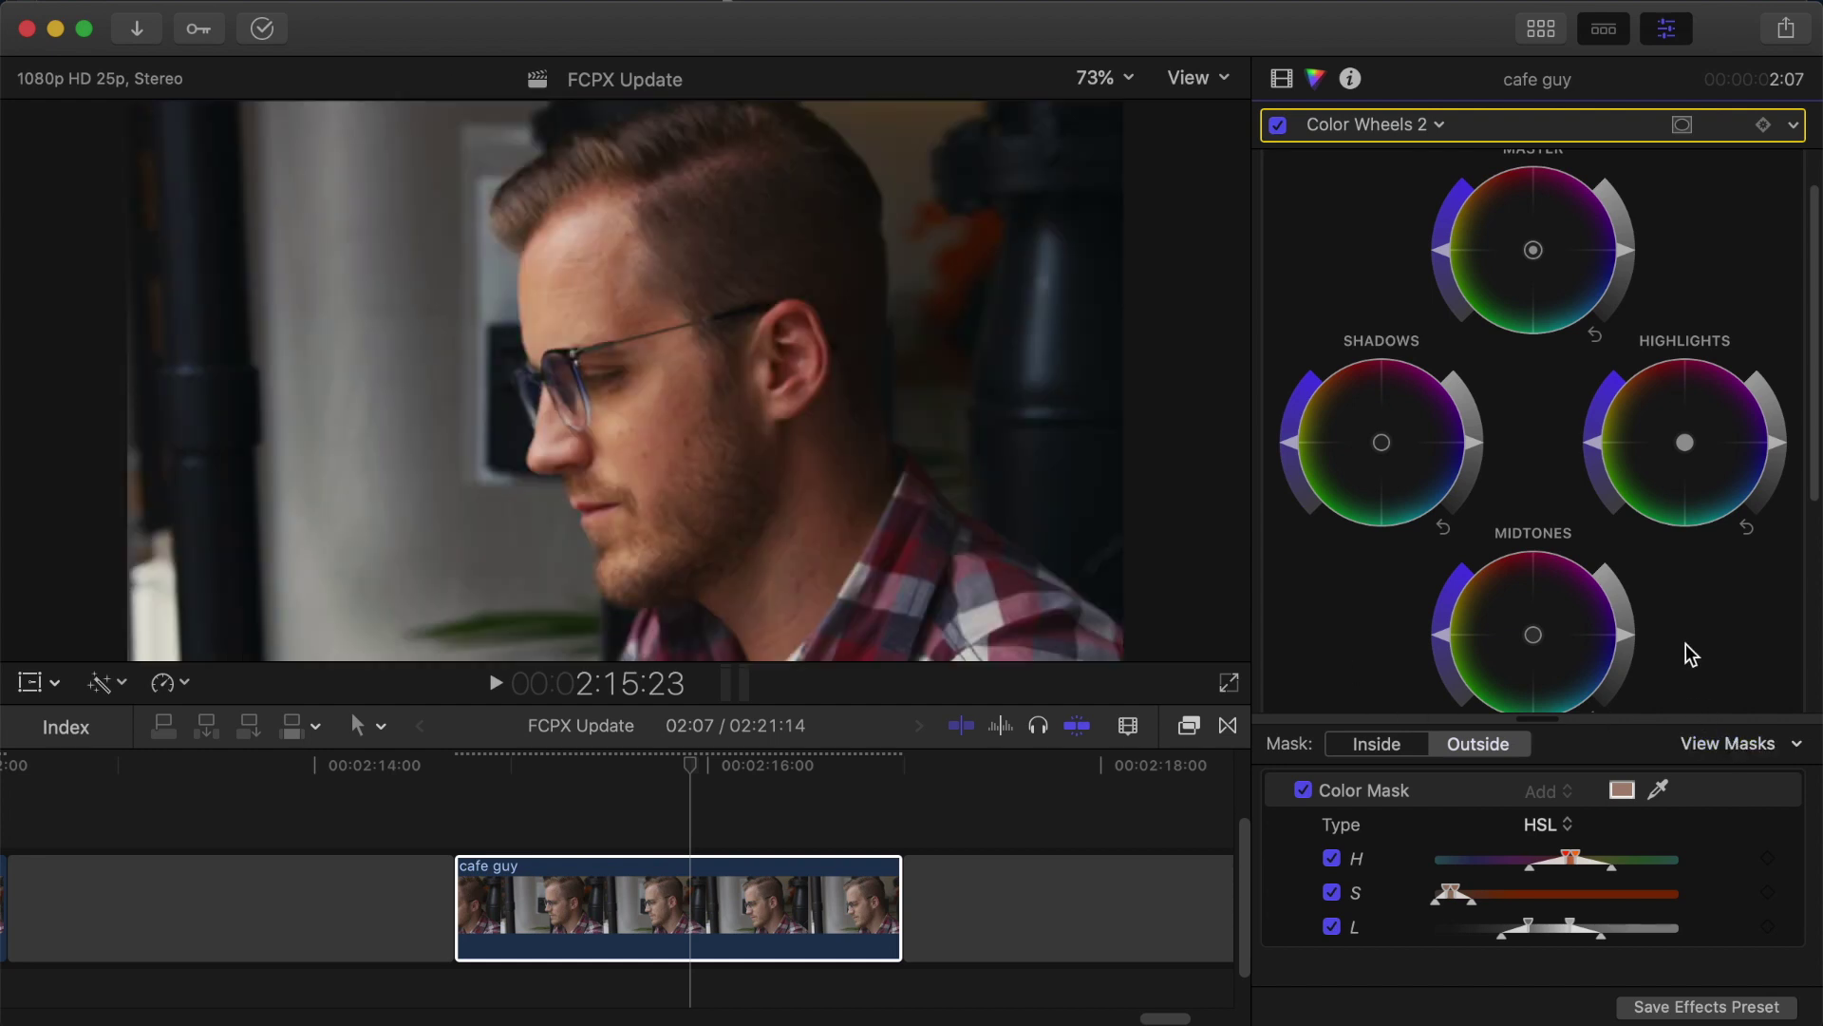
# Step: Push midtones and shadows toward teal and highlights toward warm red, then compare on/off
pyautogui.moveTo(1535, 636); pyautogui.dragTo(1600, 767)
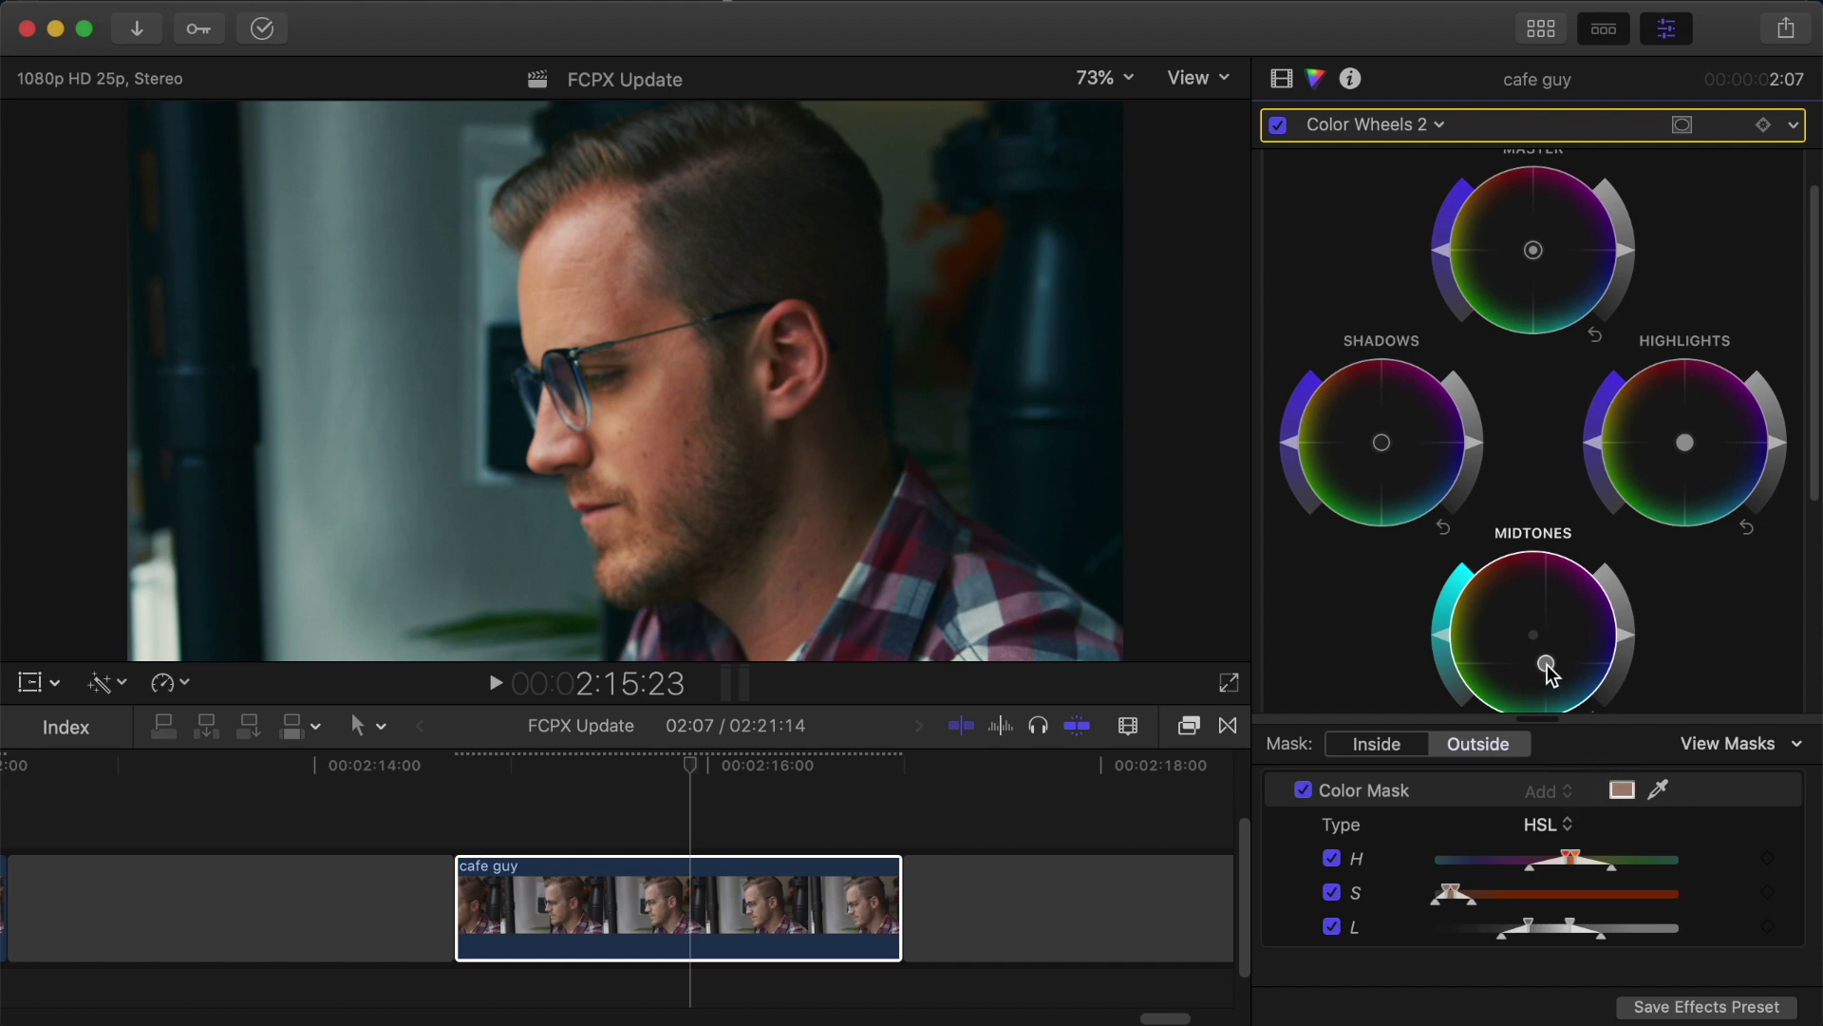
pyautogui.moveTo(1547, 664); pyautogui.dragTo(1567, 690)
pyautogui.moveTo(1383, 445); pyautogui.dragTo(1417, 513)
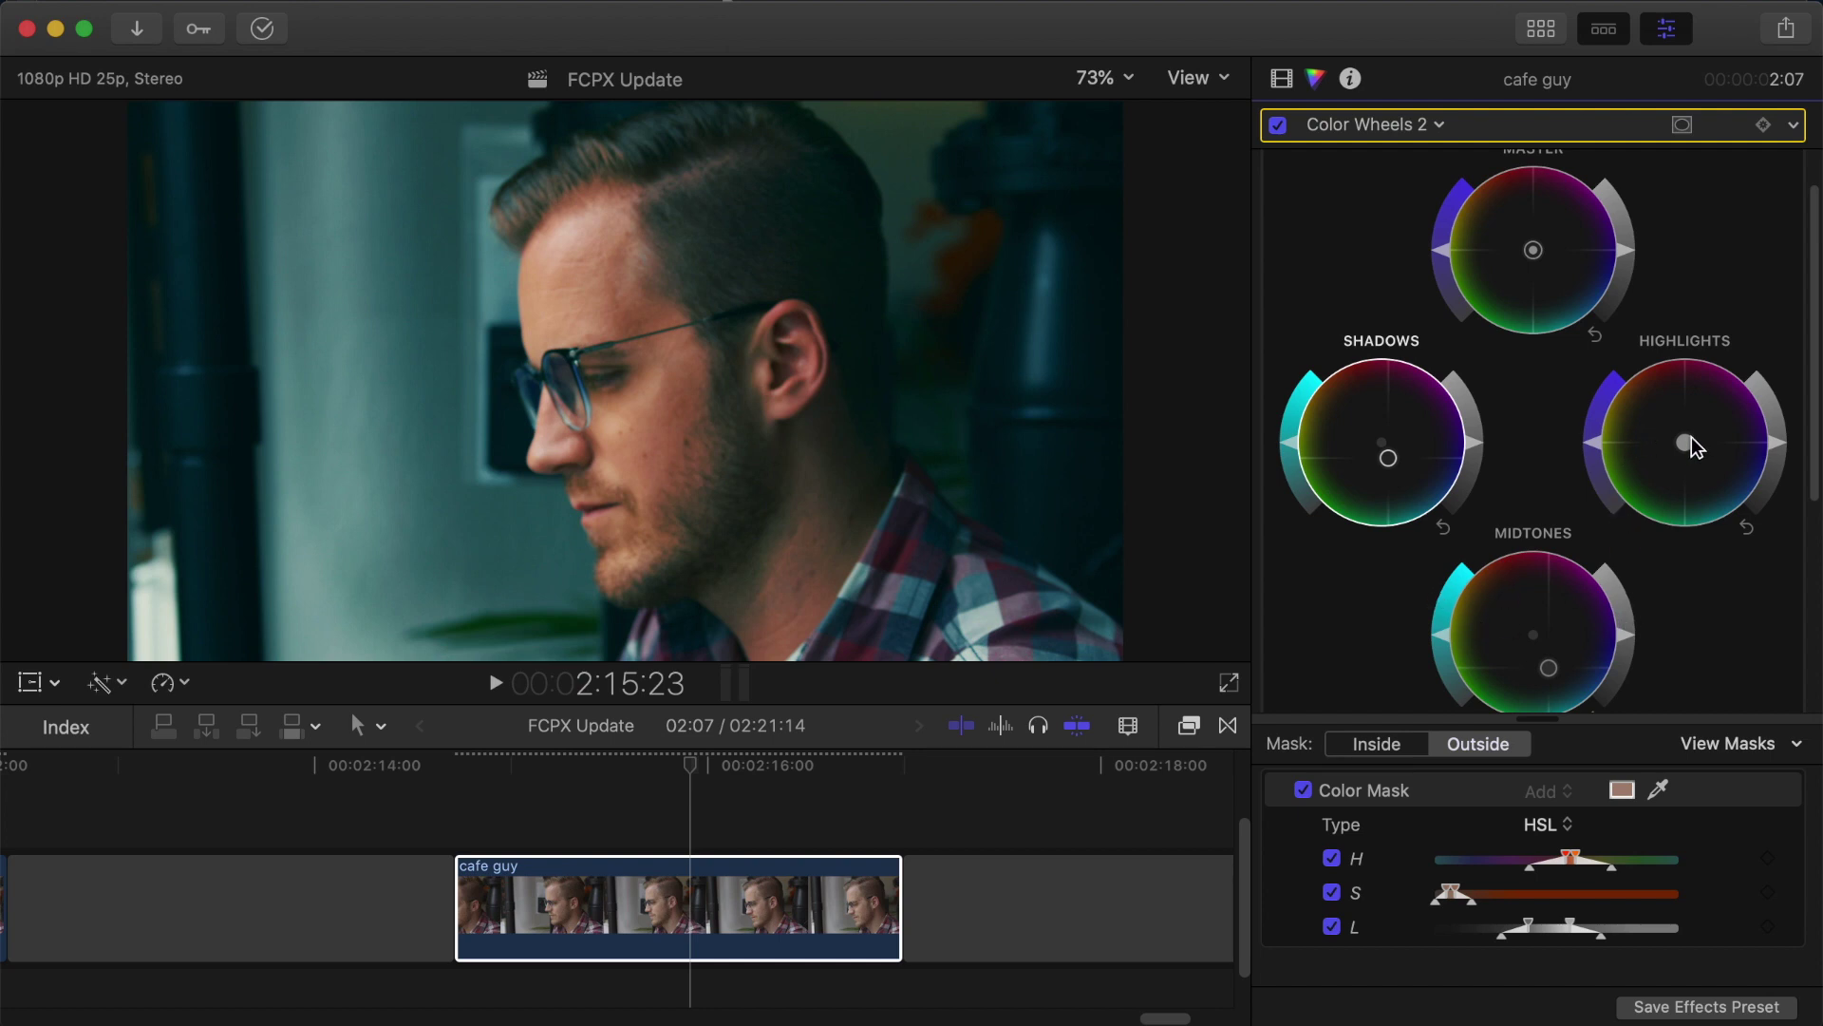
pyautogui.moveTo(1694, 440); pyautogui.dragTo(1636, 346)
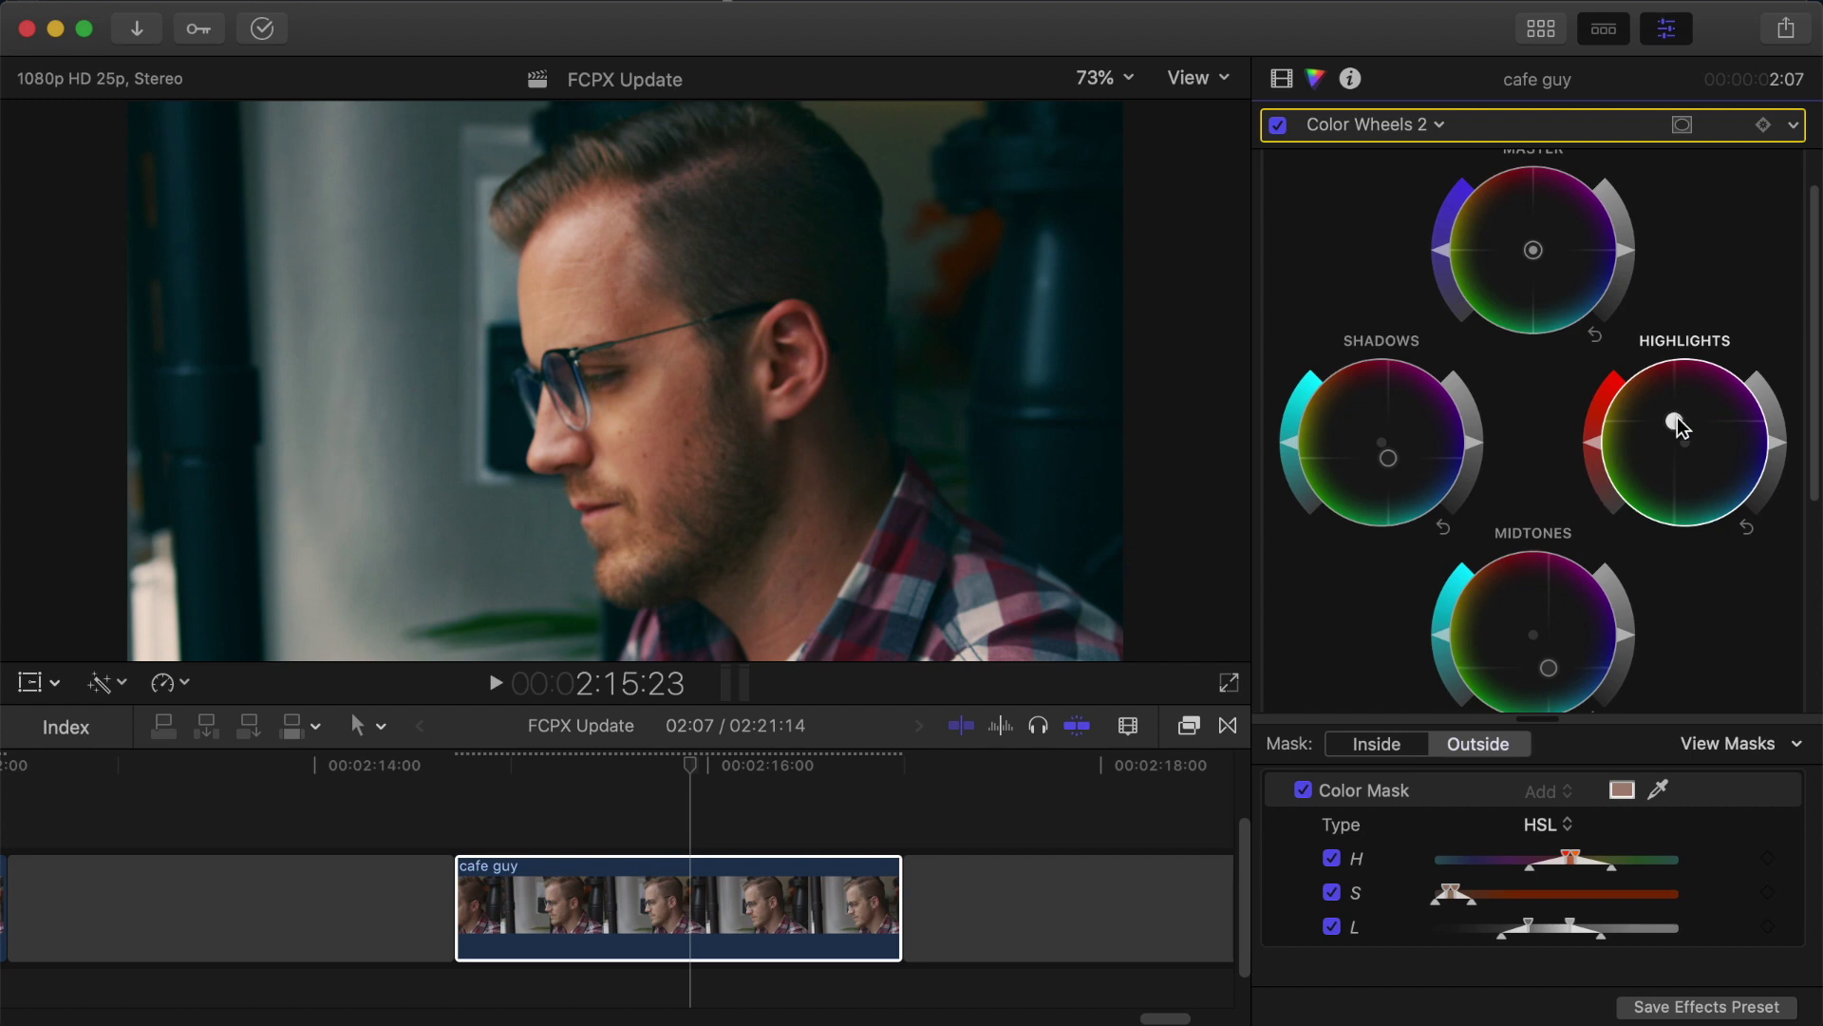
pyautogui.click(1282, 126)
pyautogui.click(1282, 126)
# Step: Re-enable Color Wheels 2, switch its mask to Inside and adjust the Midtones and Highlights wheels
pyautogui.click(1282, 126)
pyautogui.click(1379, 743)
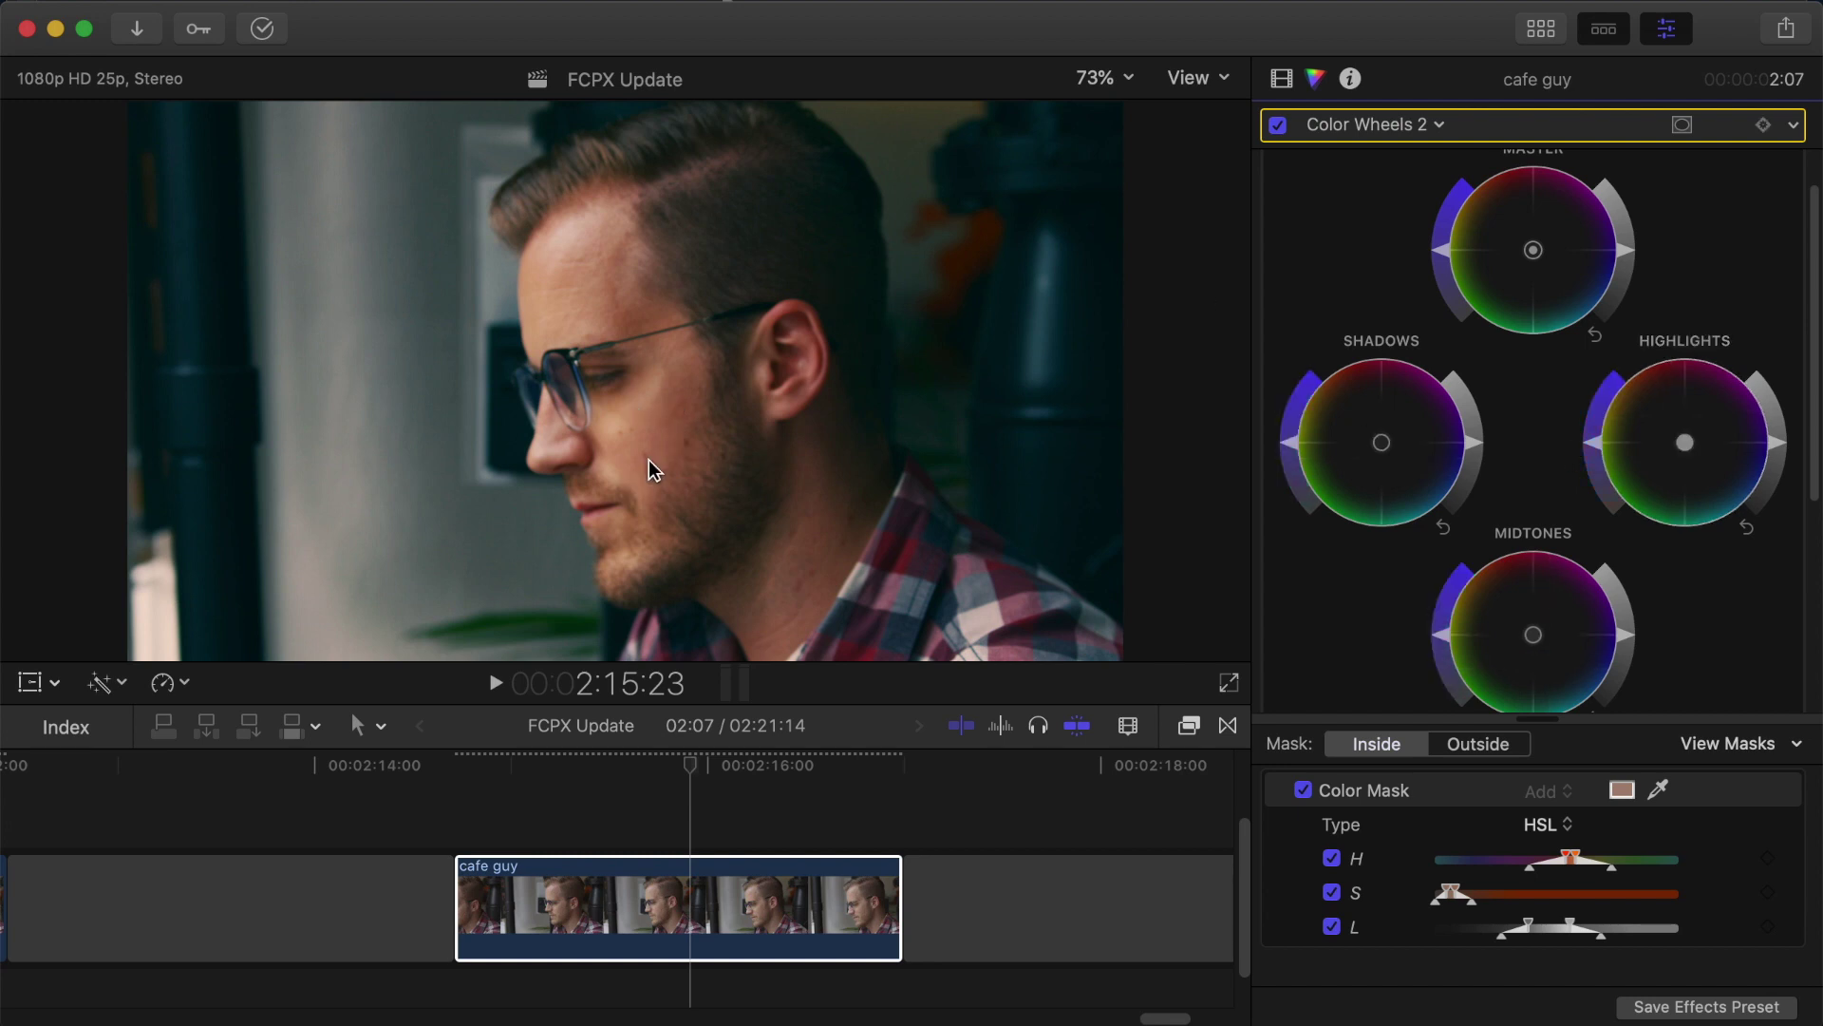
pyautogui.click(1634, 647)
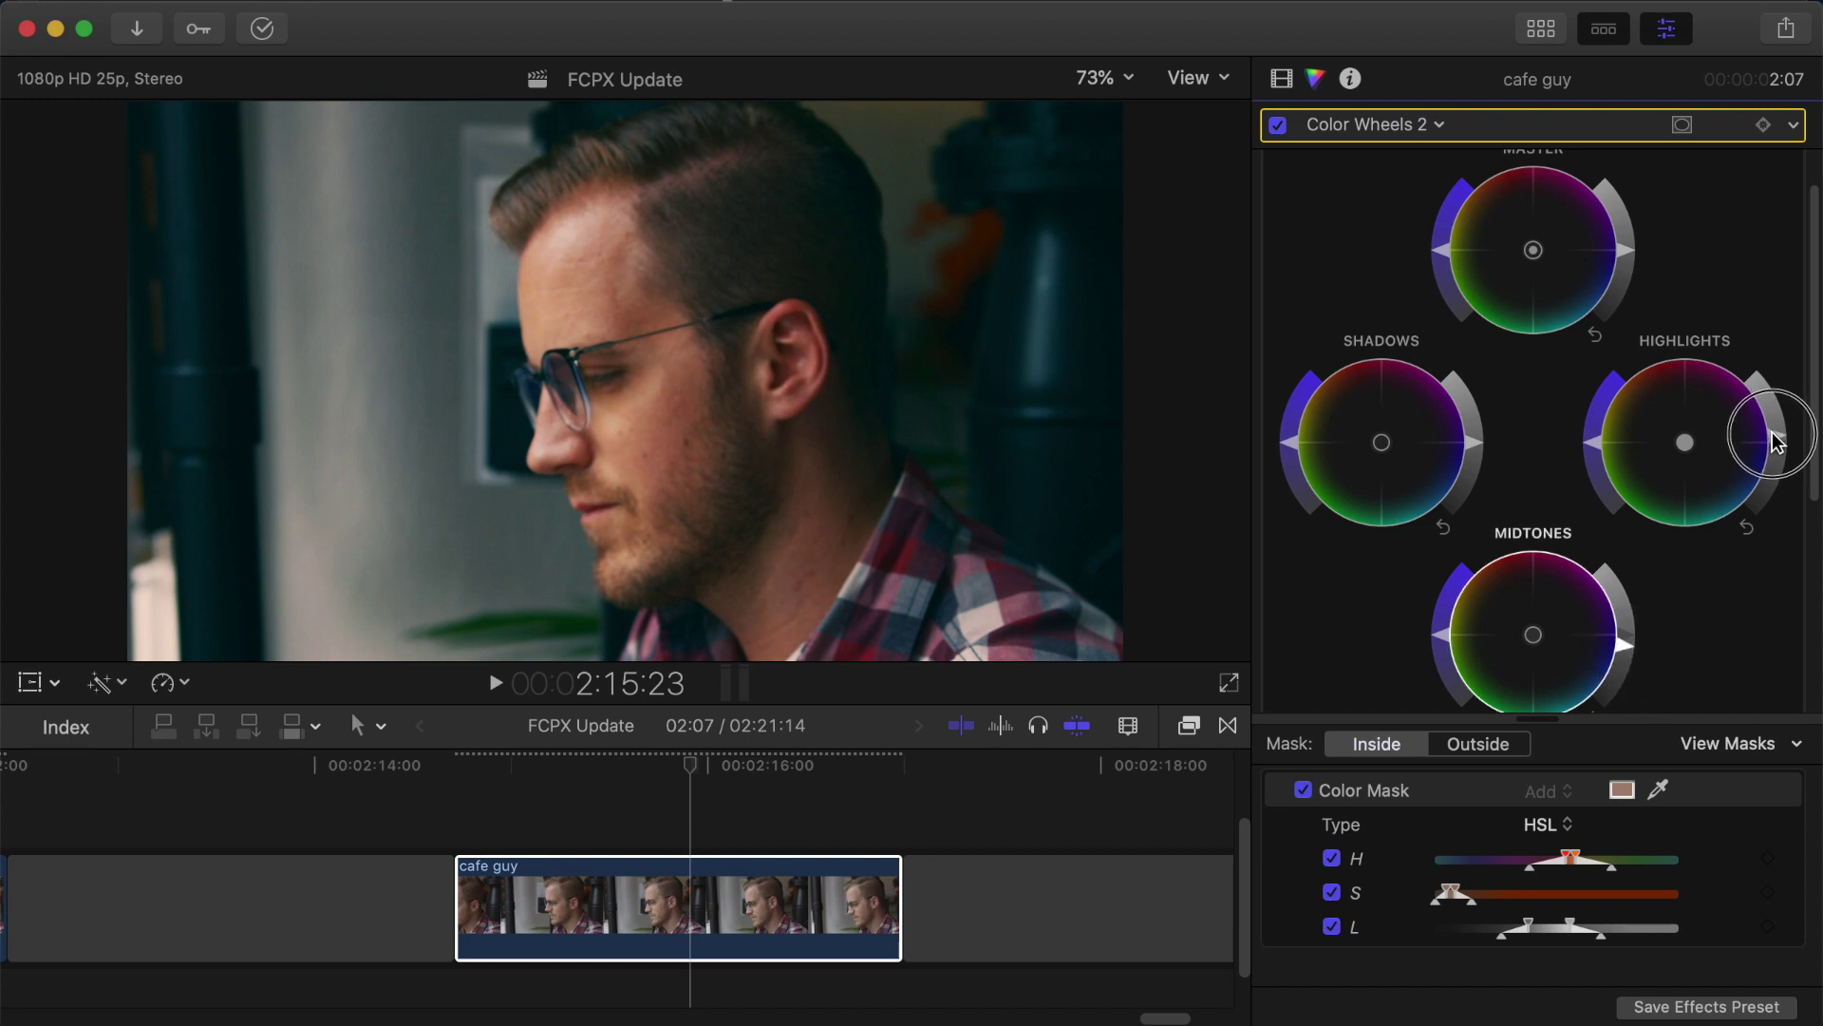
pyautogui.click(1774, 438)
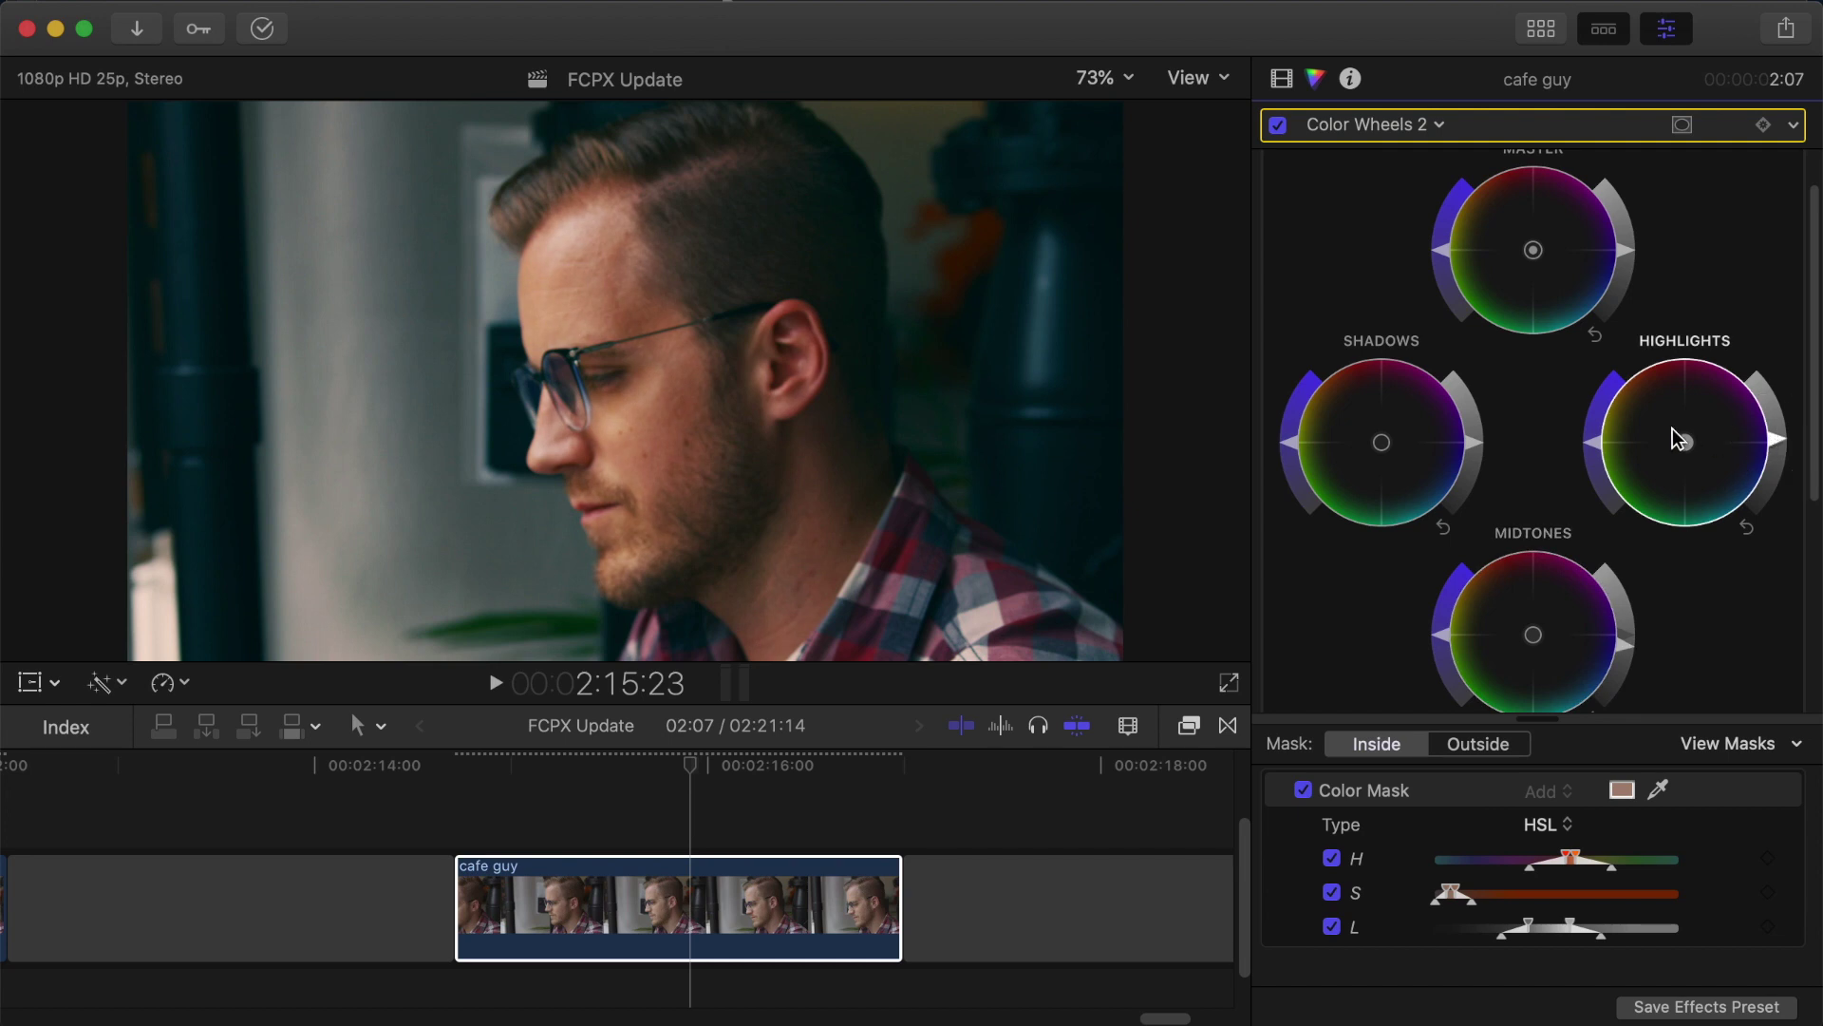
pyautogui.click(1440, 648)
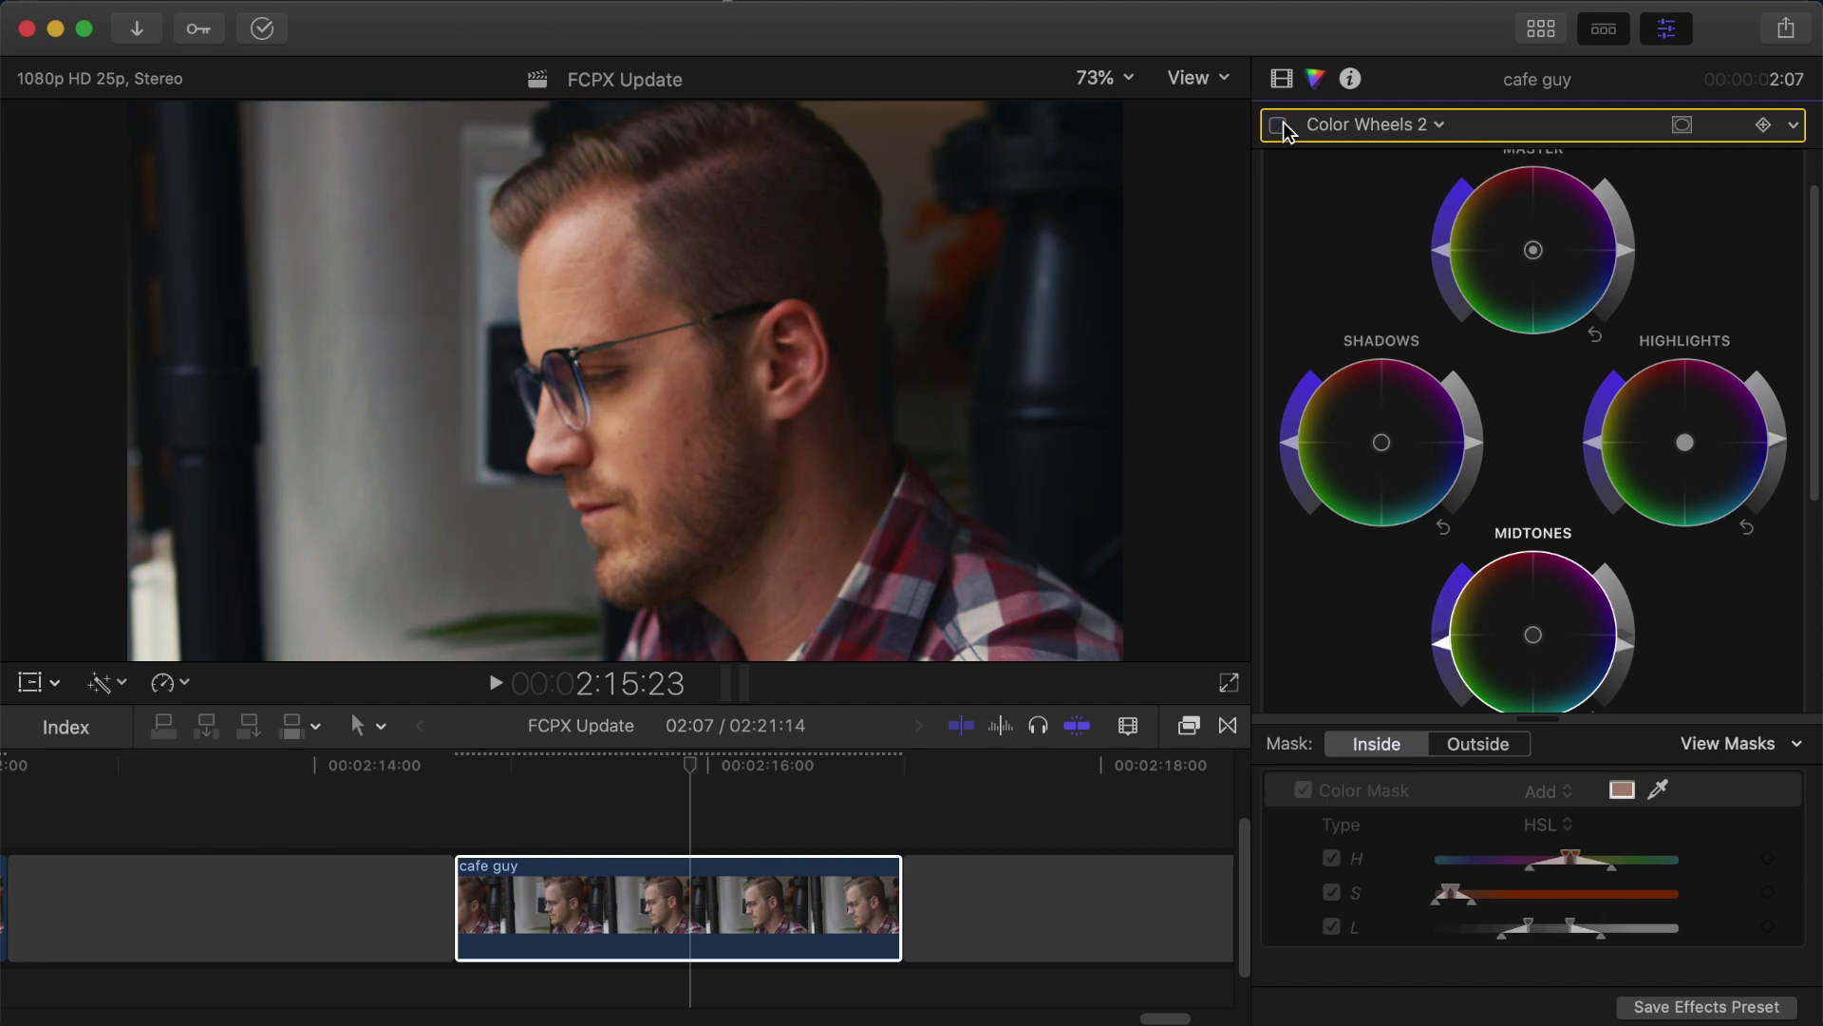
# Step: Toggle Color Wheels 2 off and on to compare, leaving it enabled
pyautogui.click(1278, 126)
pyautogui.click(1284, 122)
pyautogui.click(1284, 122)
pyautogui.click(1278, 83)
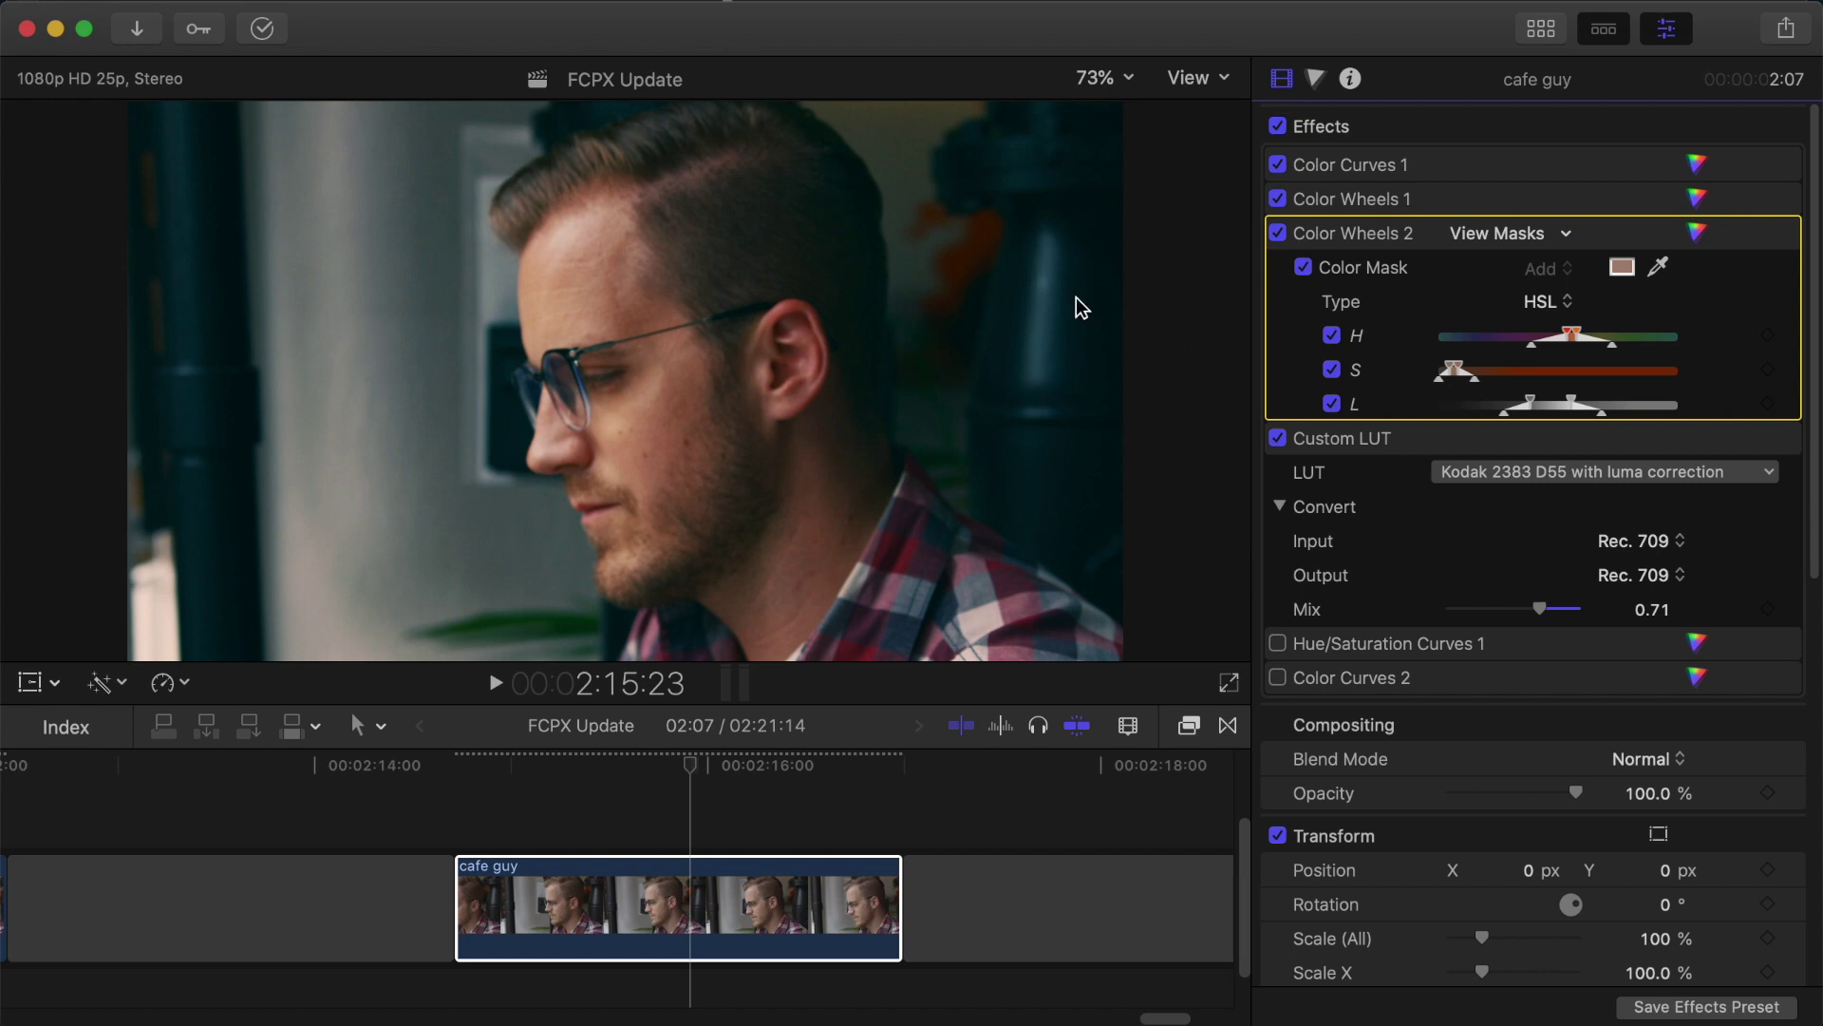
# Step: Enable Hue/Saturation Curves 1 so its Luma vs Sat curve desaturates the blacks
pyautogui.click(1697, 643)
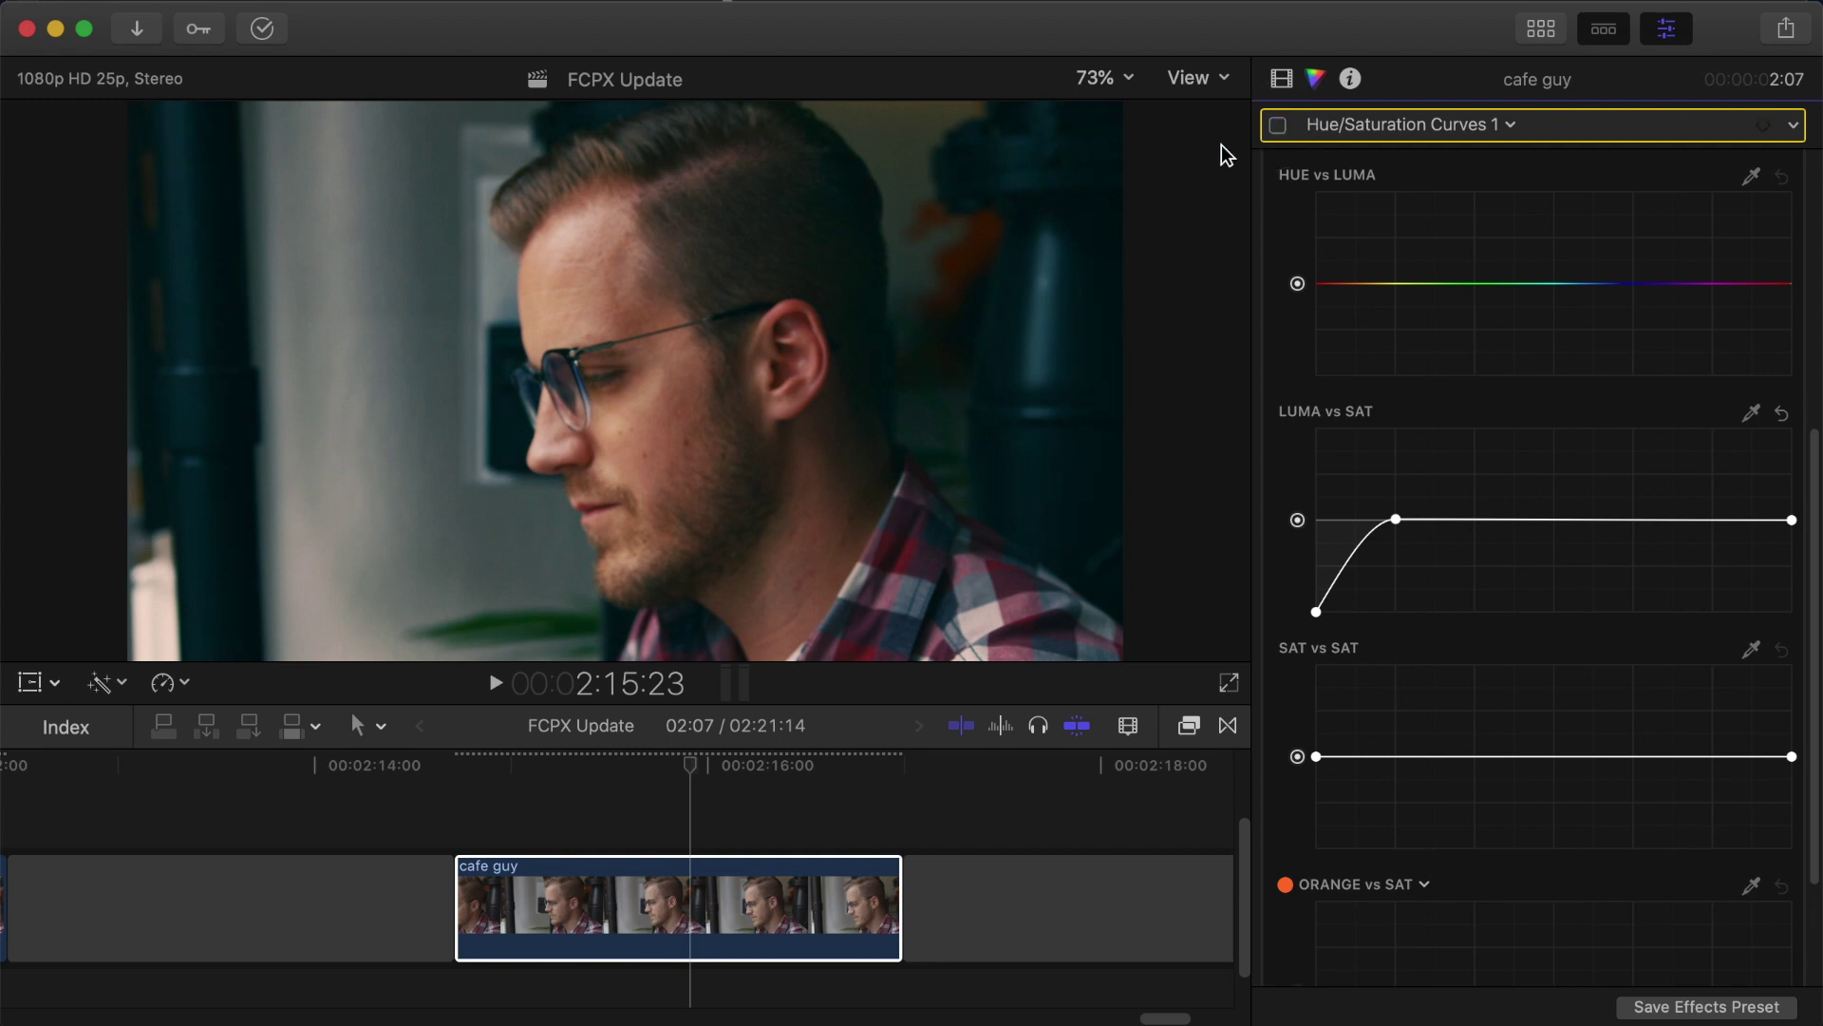
pyautogui.click(1277, 124)
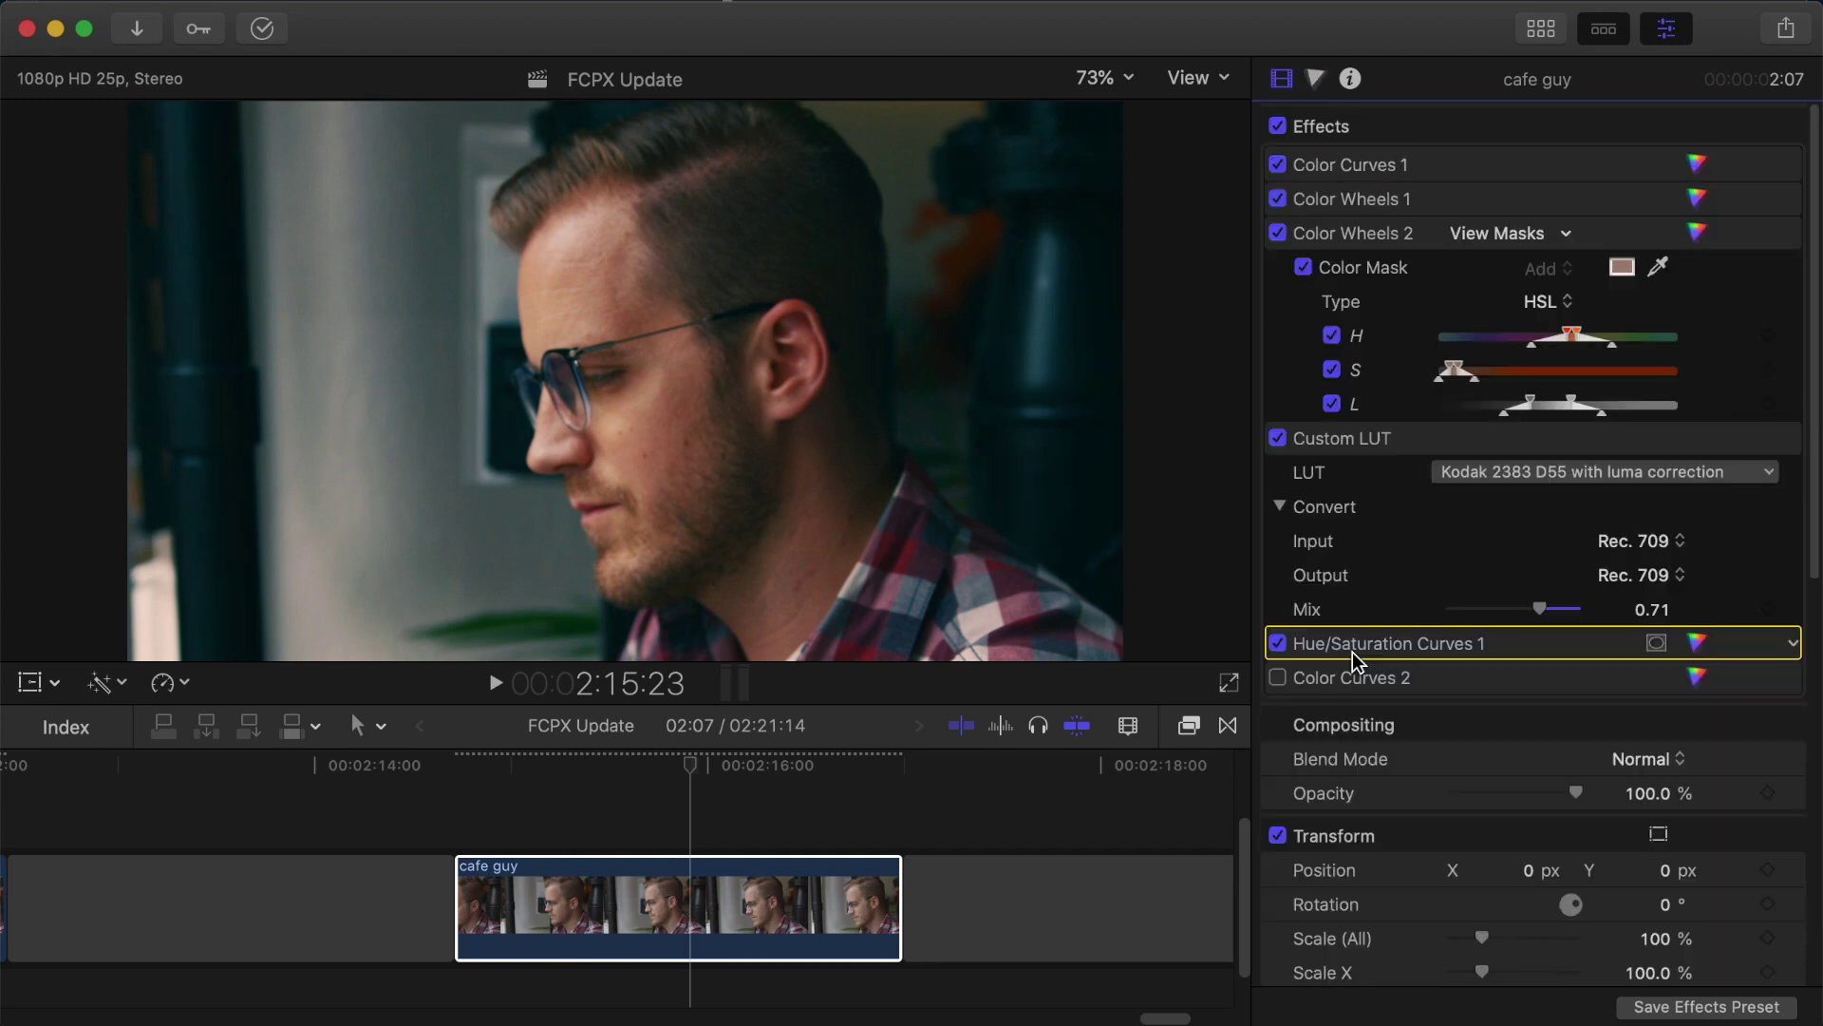
pyautogui.click(1200, 77)
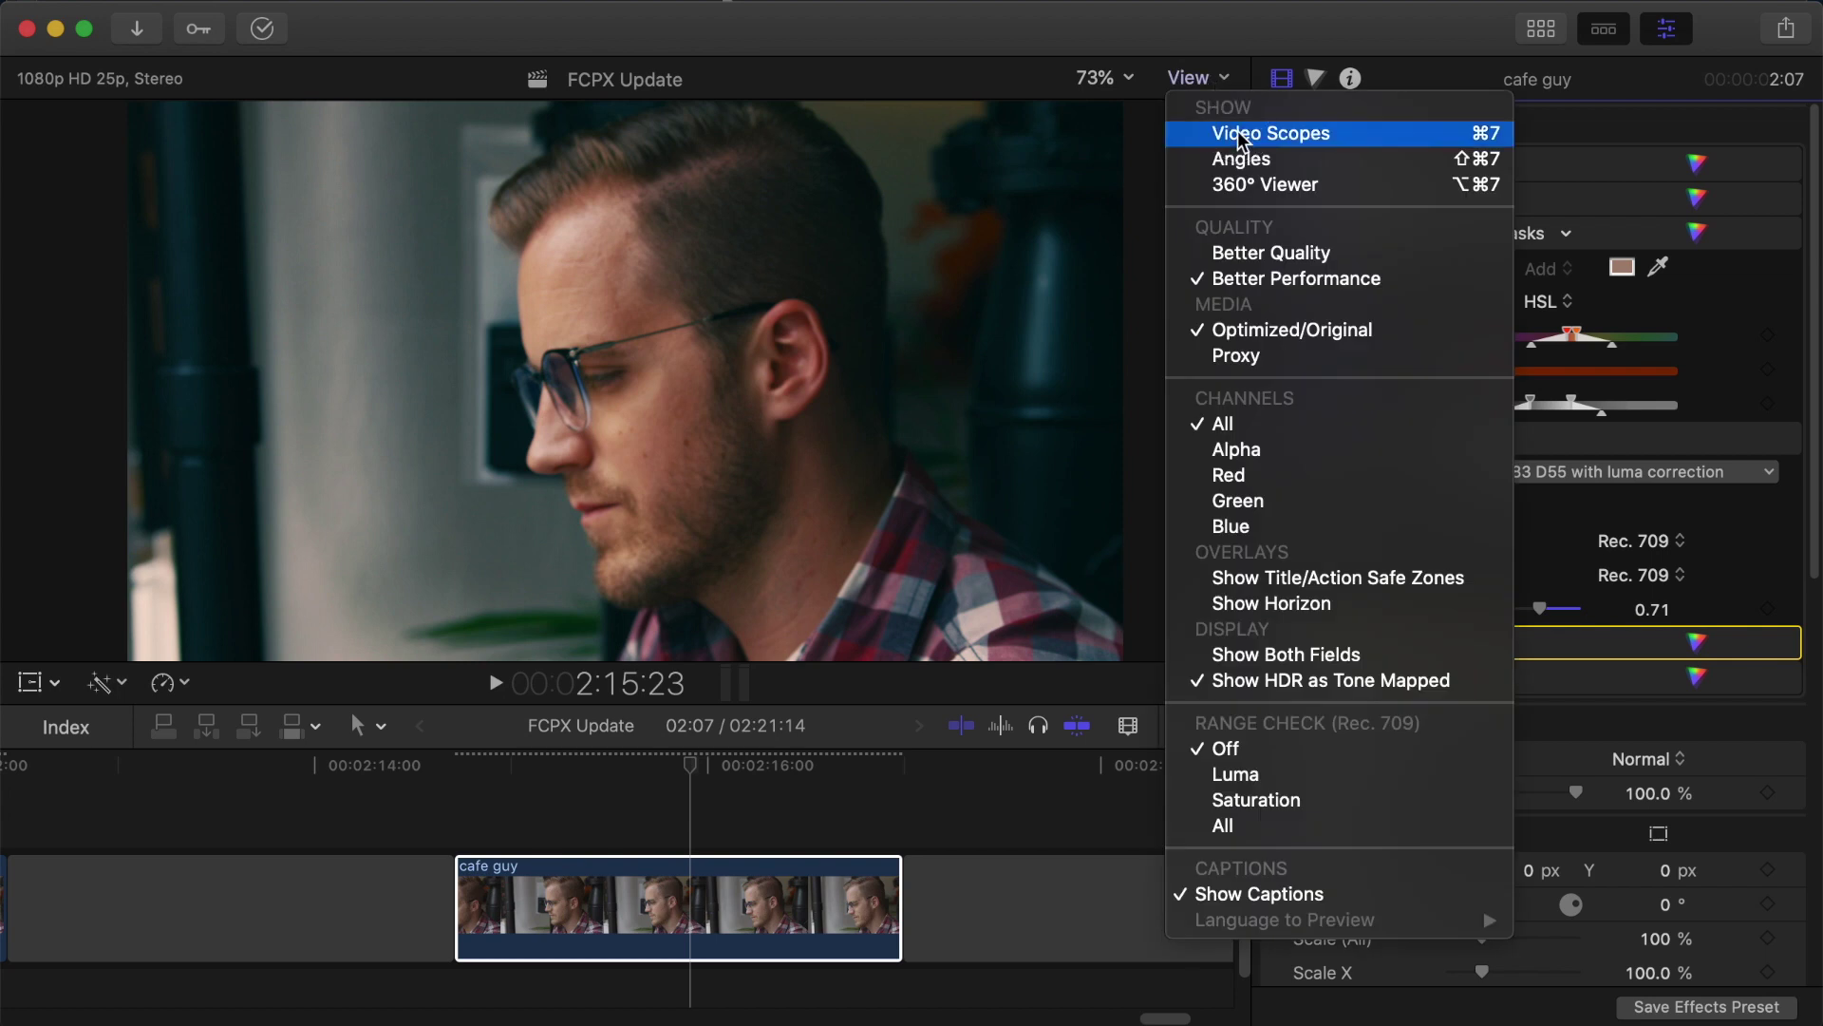
# Step: Show the luma waveform and set its guide line at -16
pyautogui.click(1240, 136)
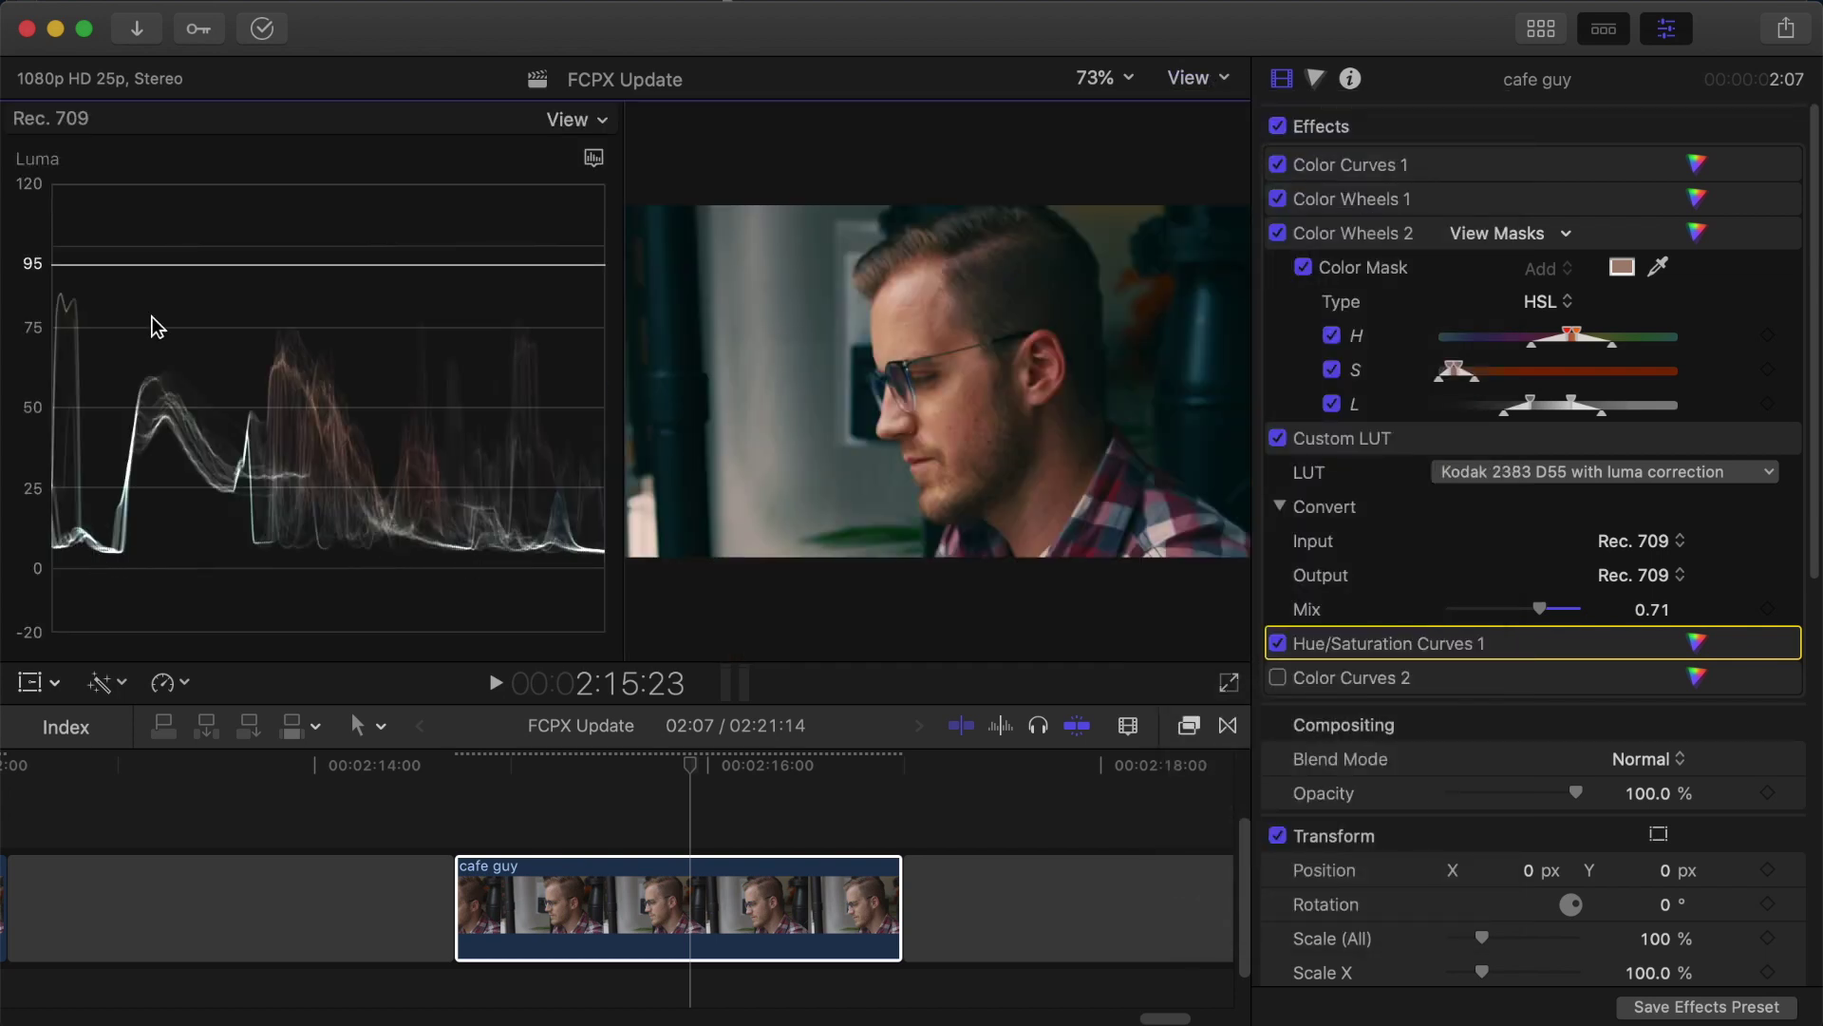
pyautogui.moveTo(214, 264); pyautogui.dragTo(232, 619)
pyautogui.click(1194, 83)
pyautogui.click(1253, 131)
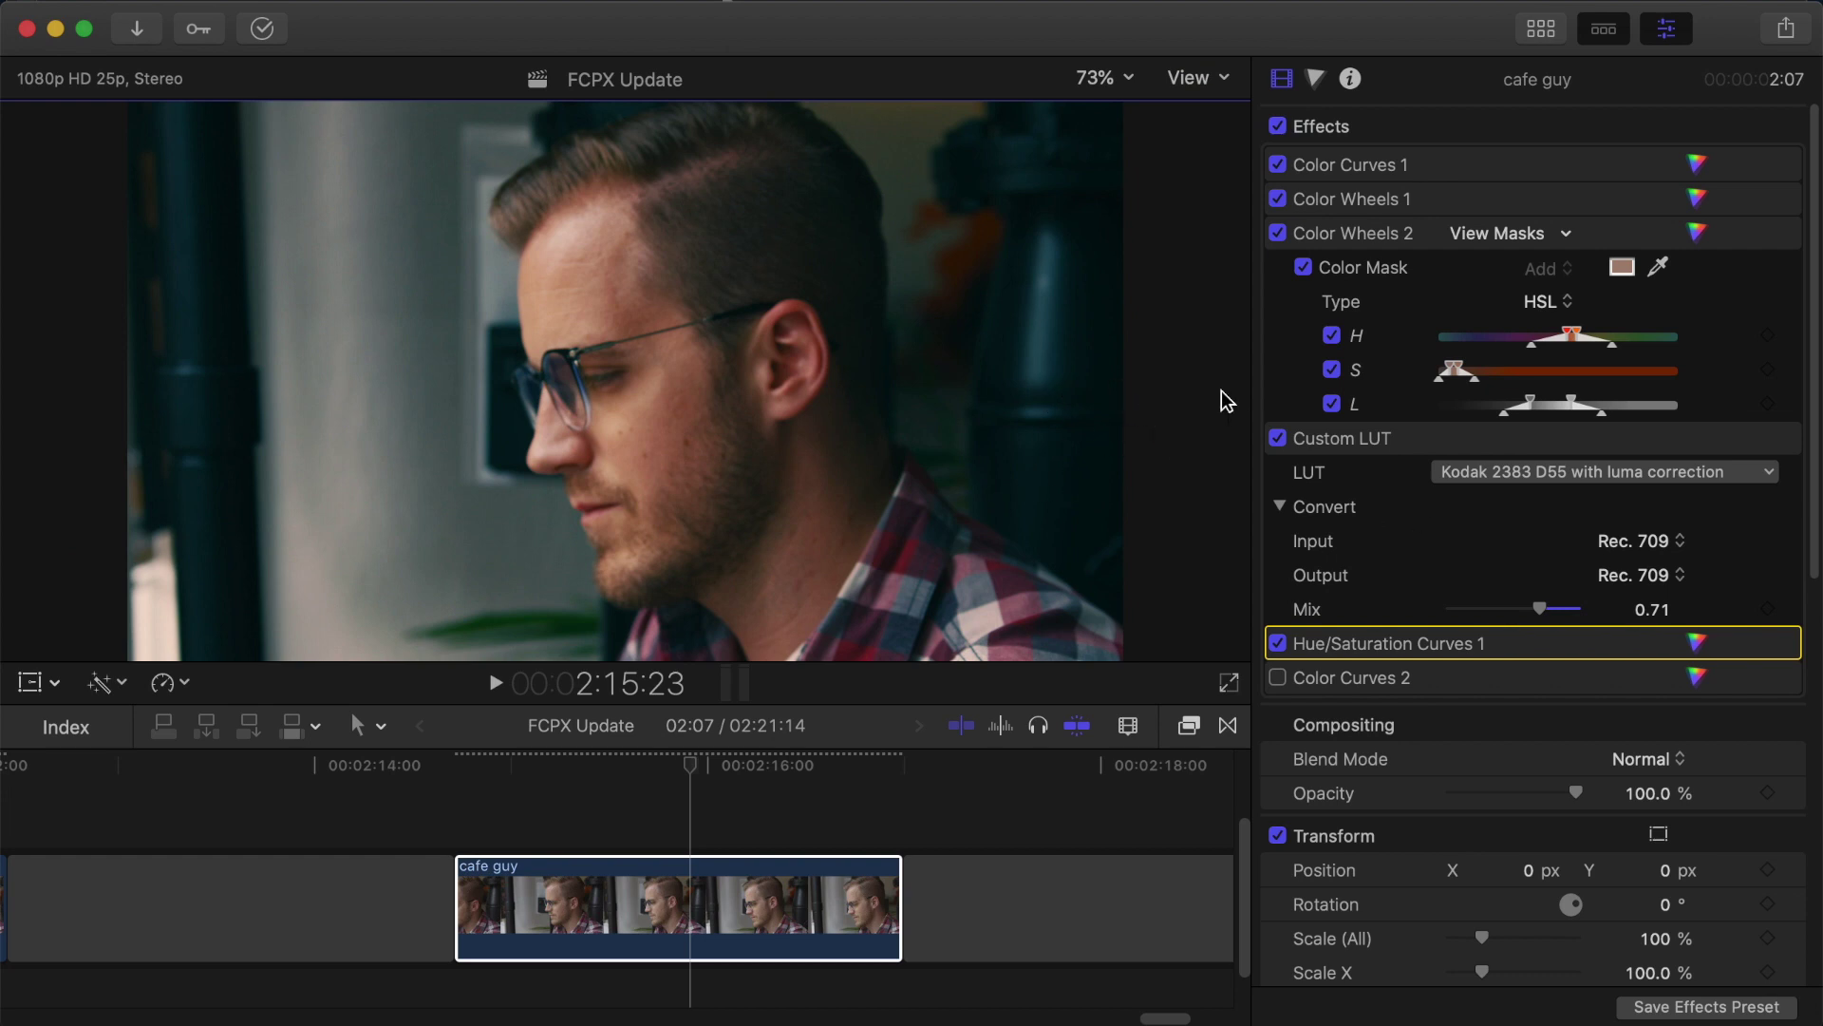
# Step: Enable Color Curves 2 to deepen the blacks, check the waveform, then switch it off to compare
pyautogui.click(1695, 673)
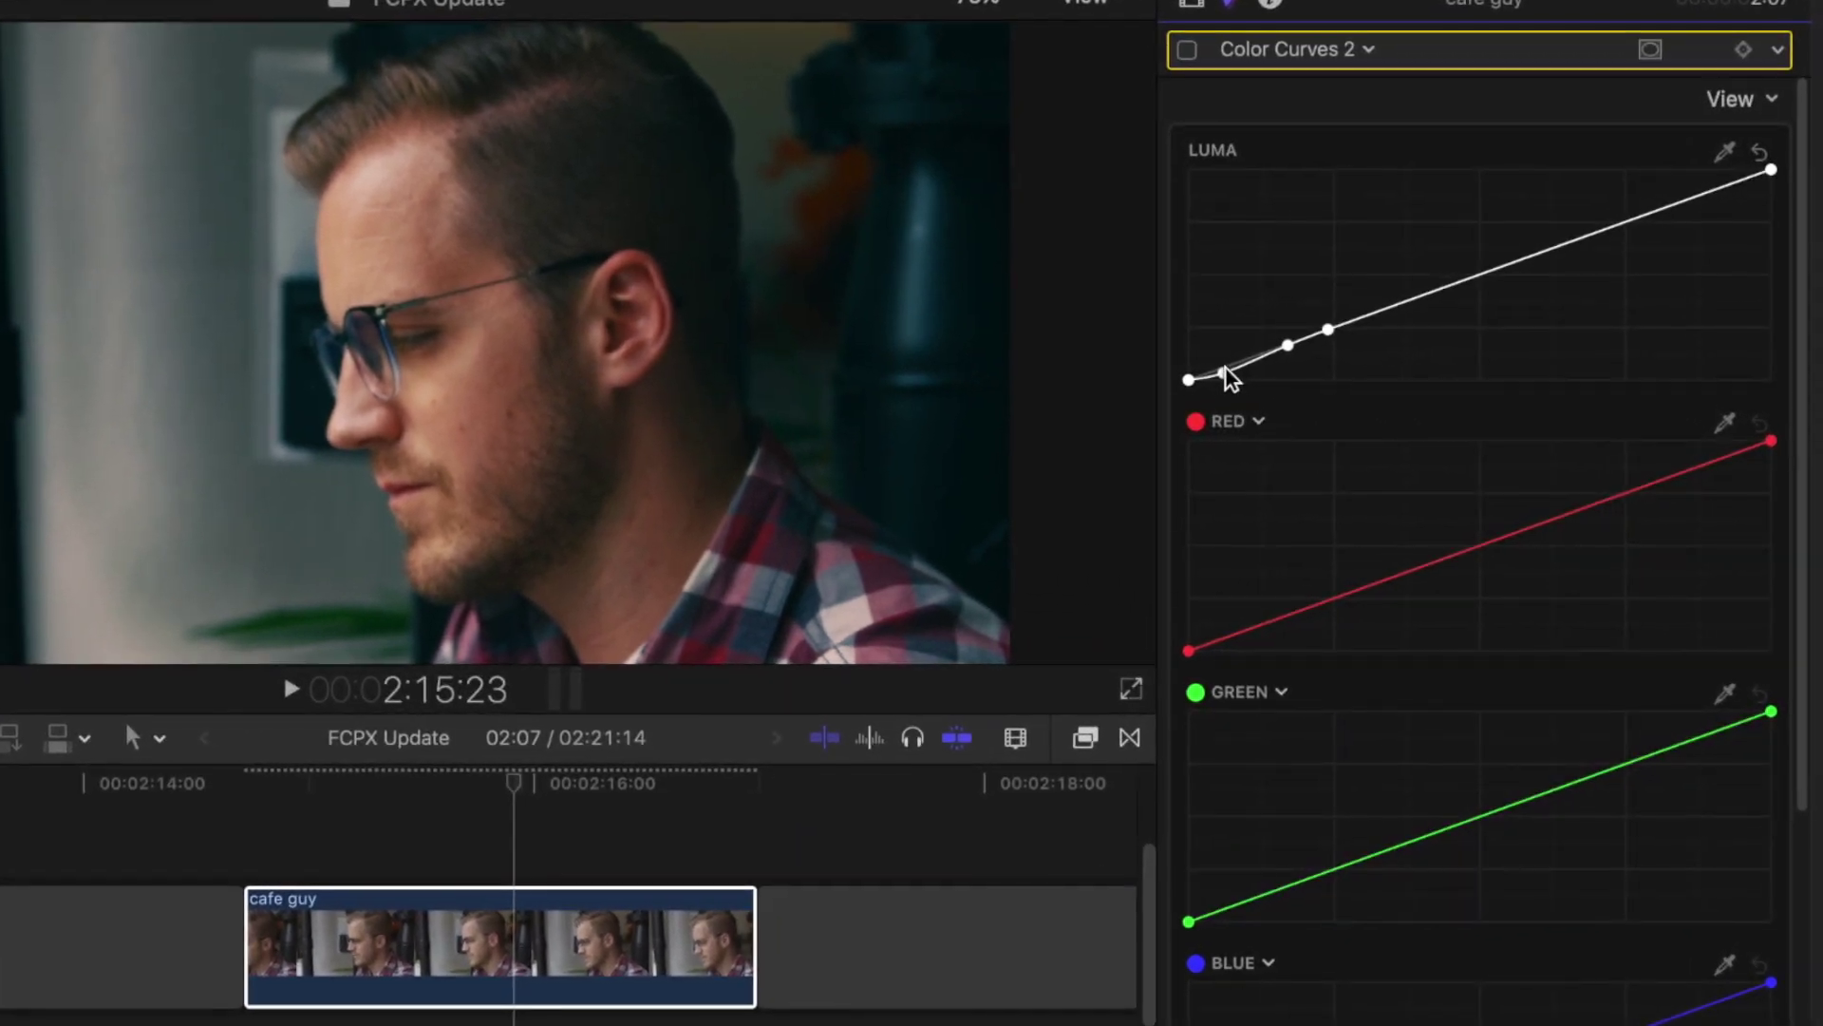
pyautogui.click(1187, 49)
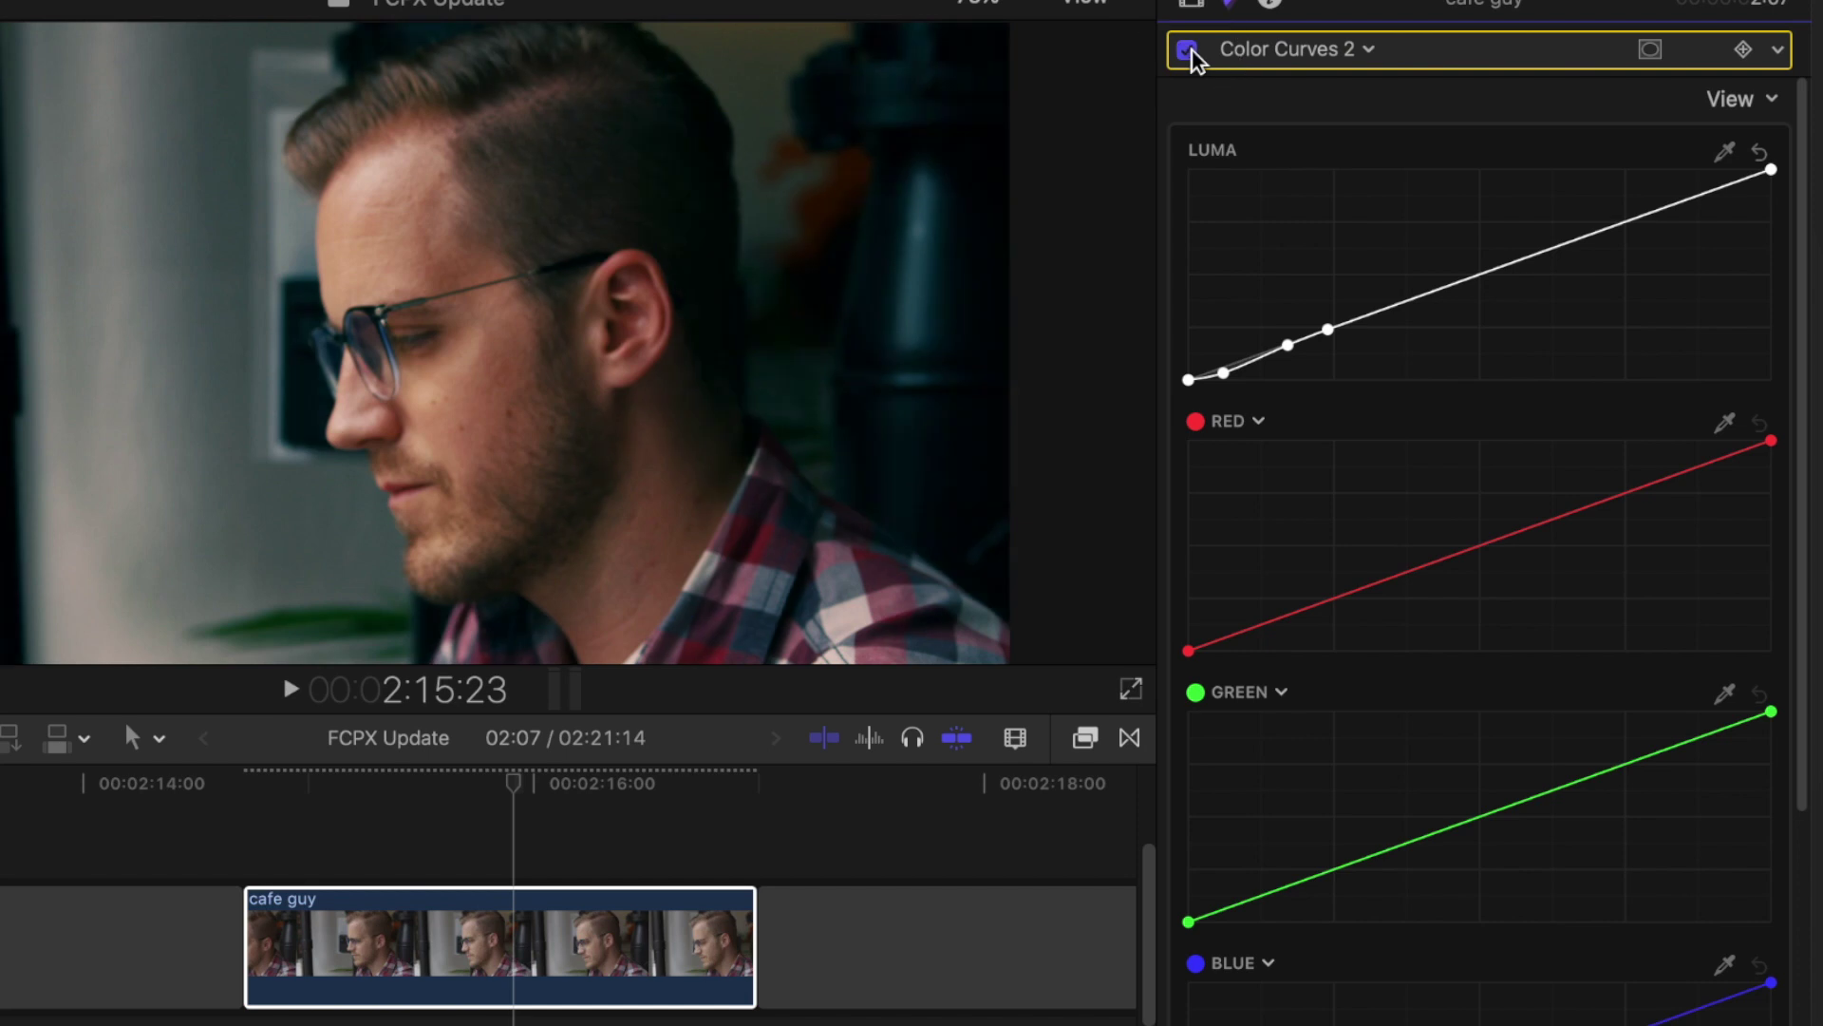
pyautogui.click(1194, 3)
pyautogui.click(1086, 2)
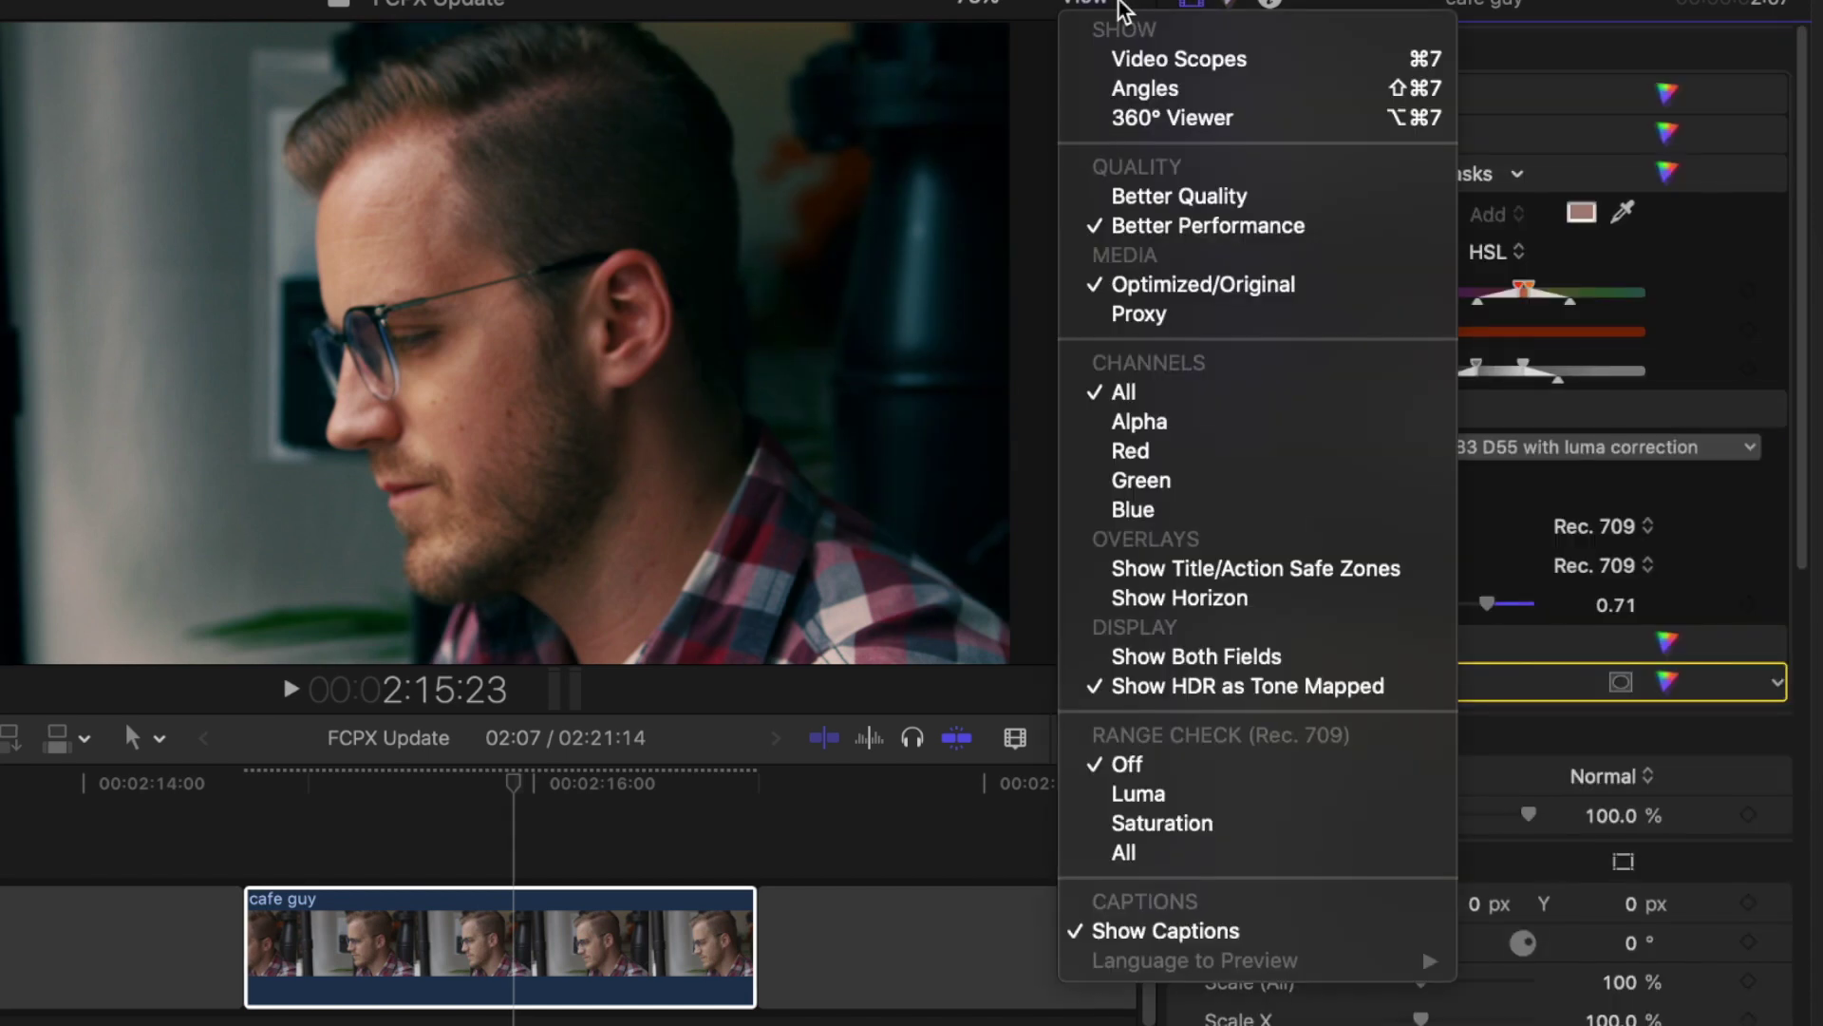
pyautogui.click(1151, 67)
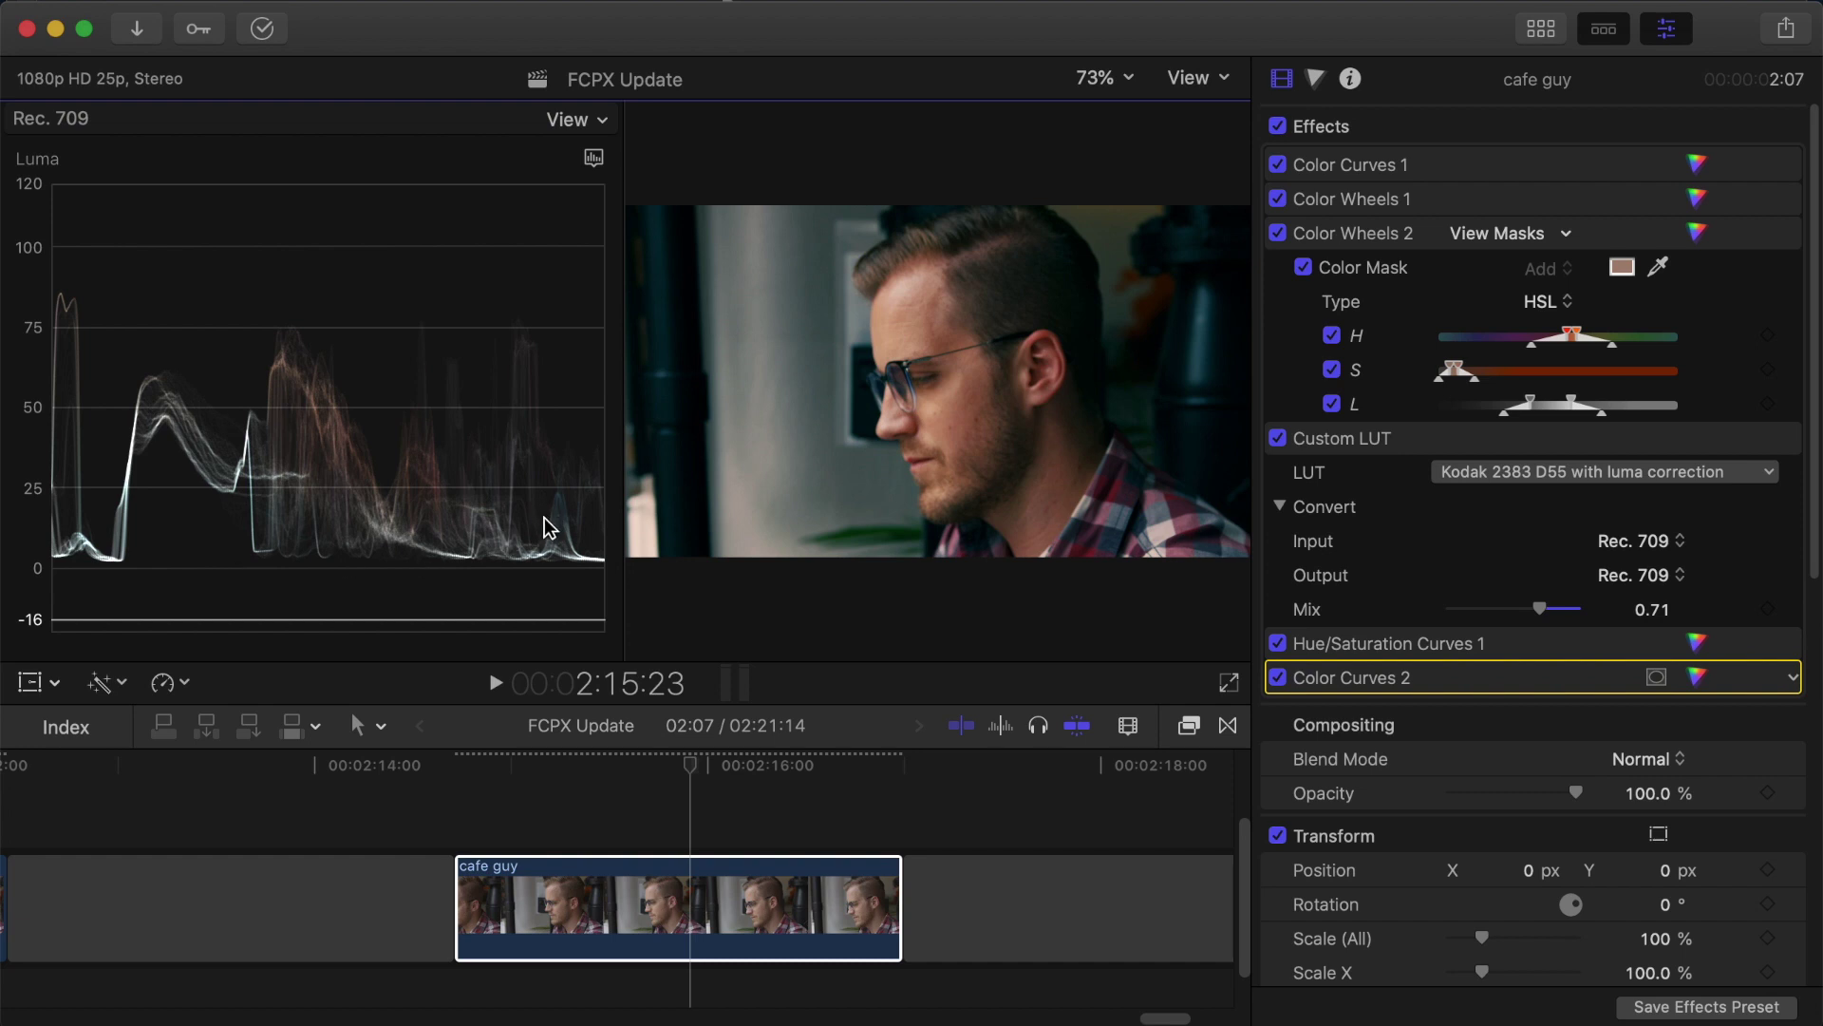
pyautogui.press('super+7')
pyautogui.click(1278, 677)
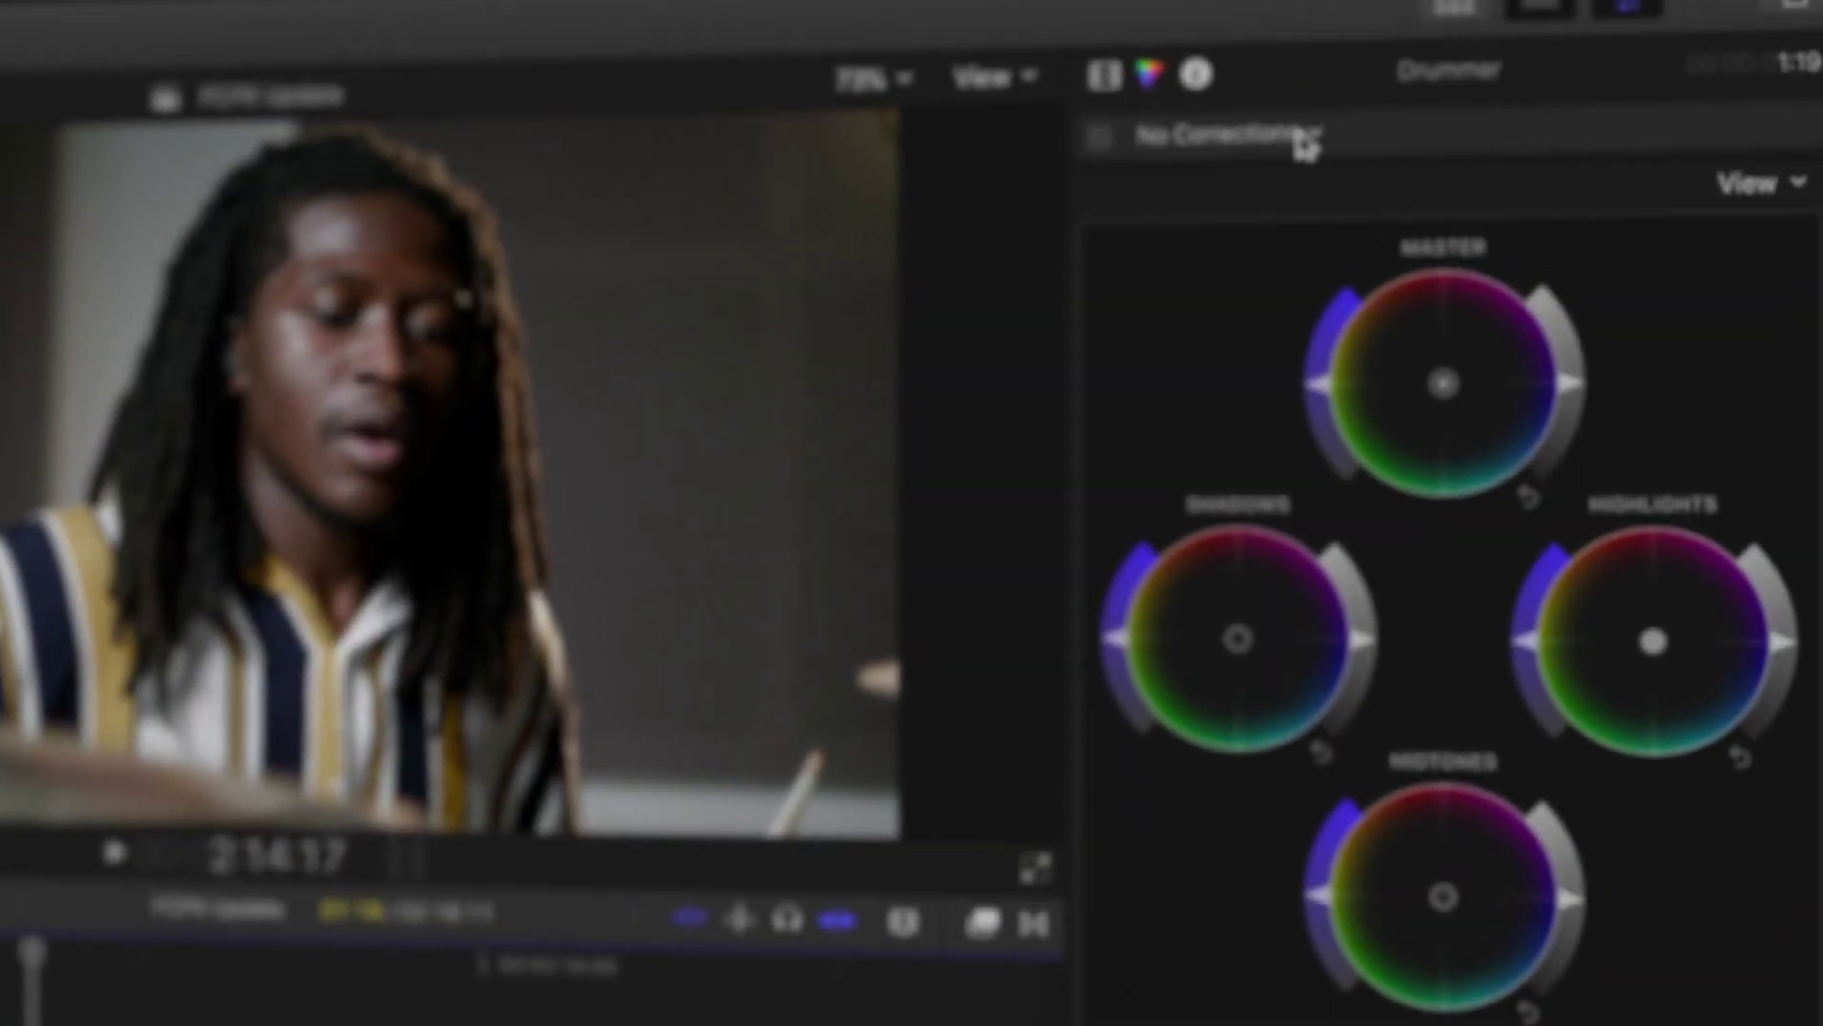
# Step: Add a Color Wheels correction to the Drummer clip with a colour mask
pyautogui.click(1424, 124)
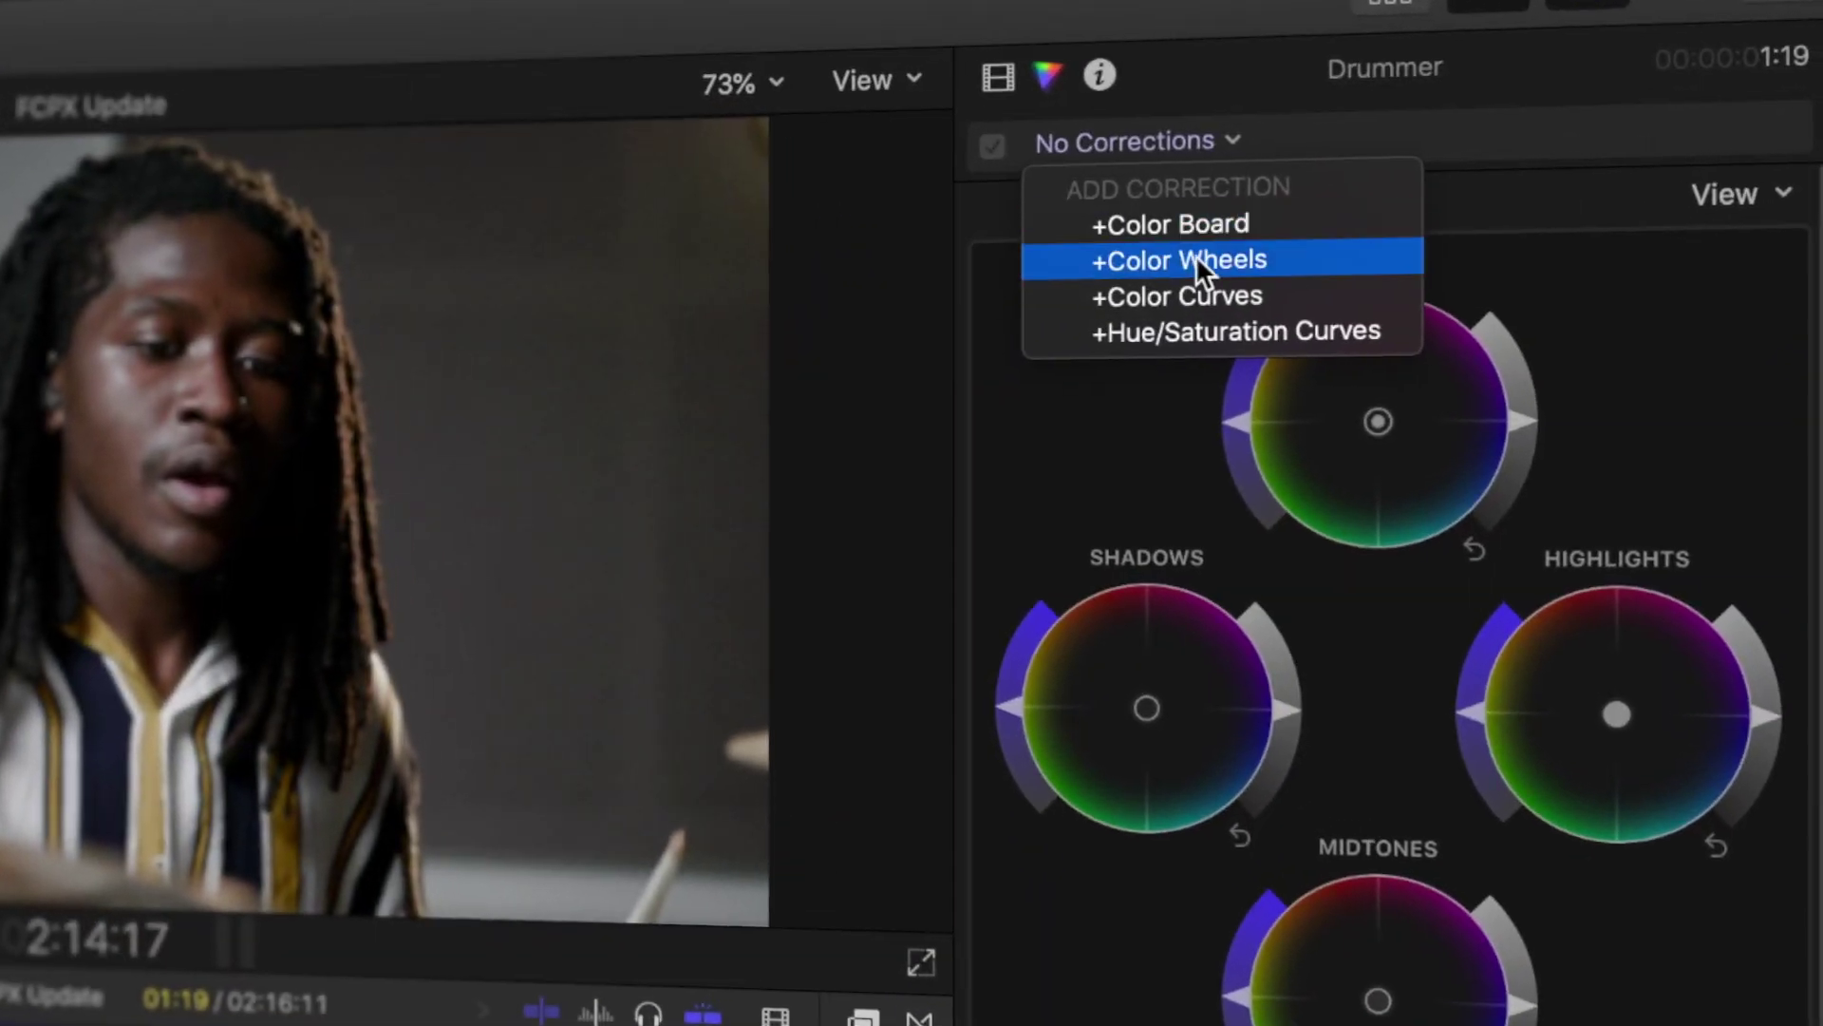
pyautogui.click(1194, 260)
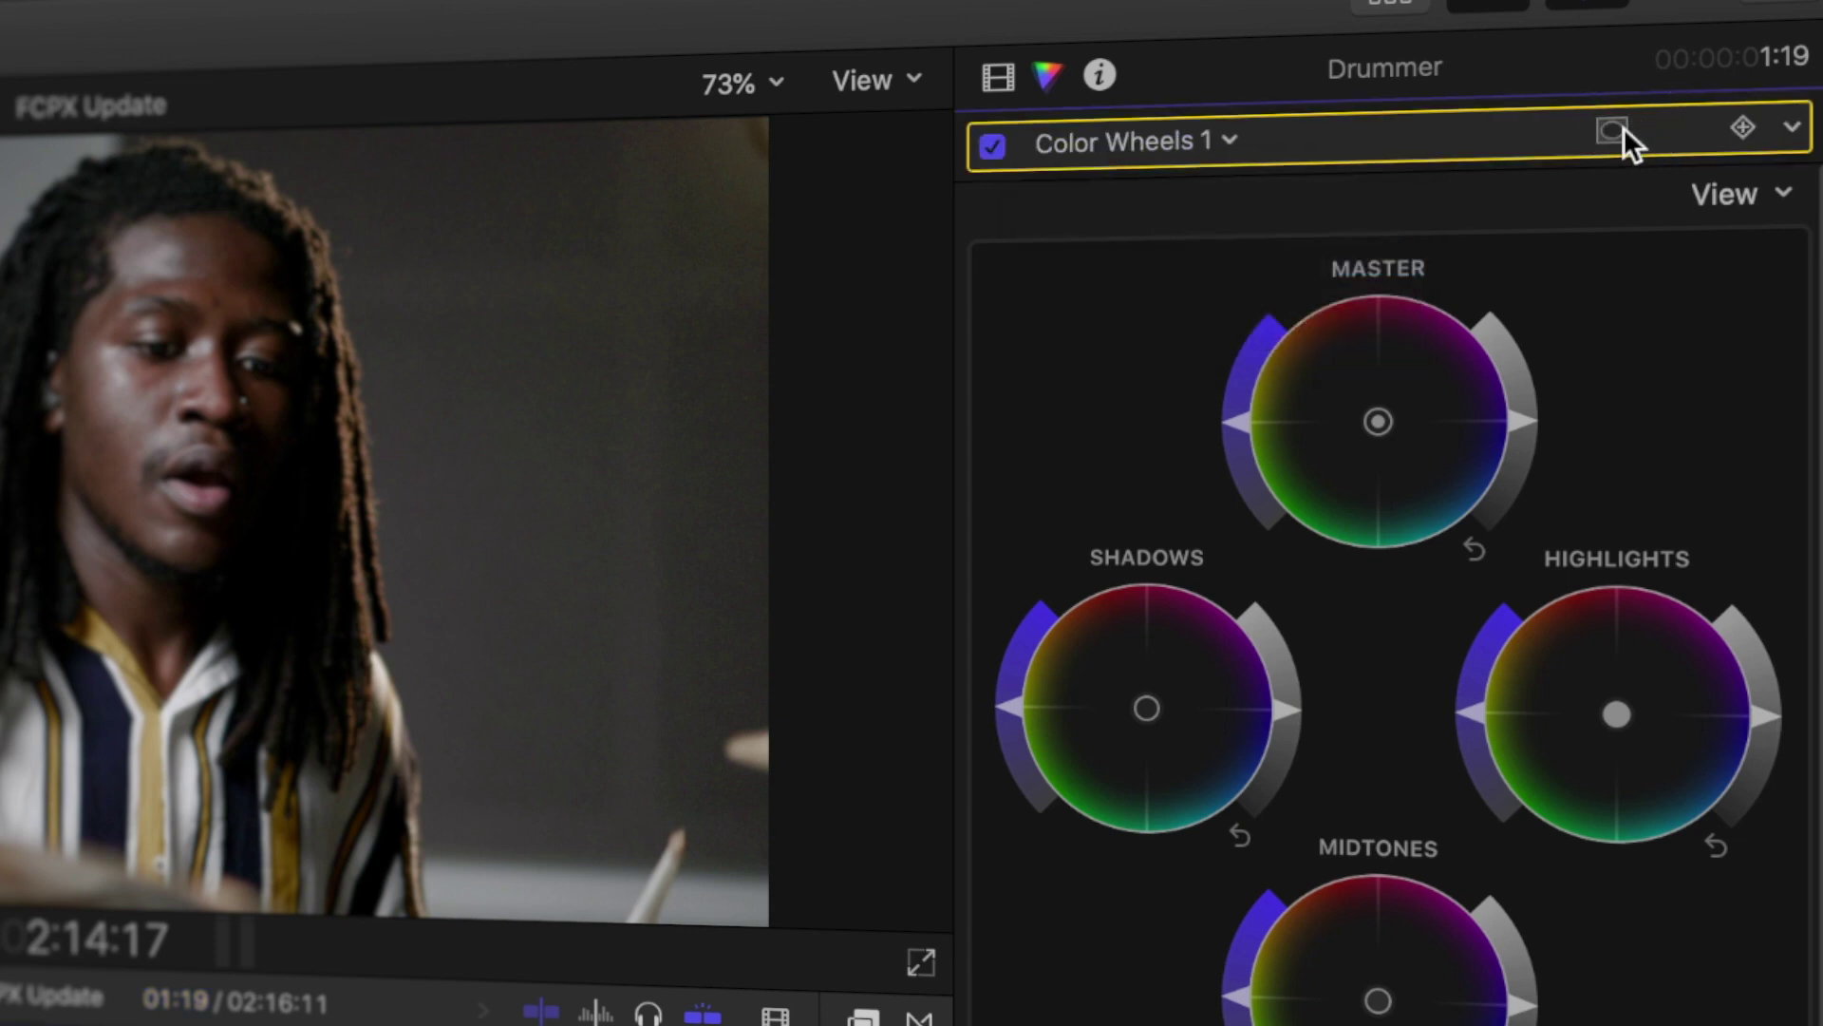
pyautogui.click(1622, 127)
pyautogui.click(1453, 198)
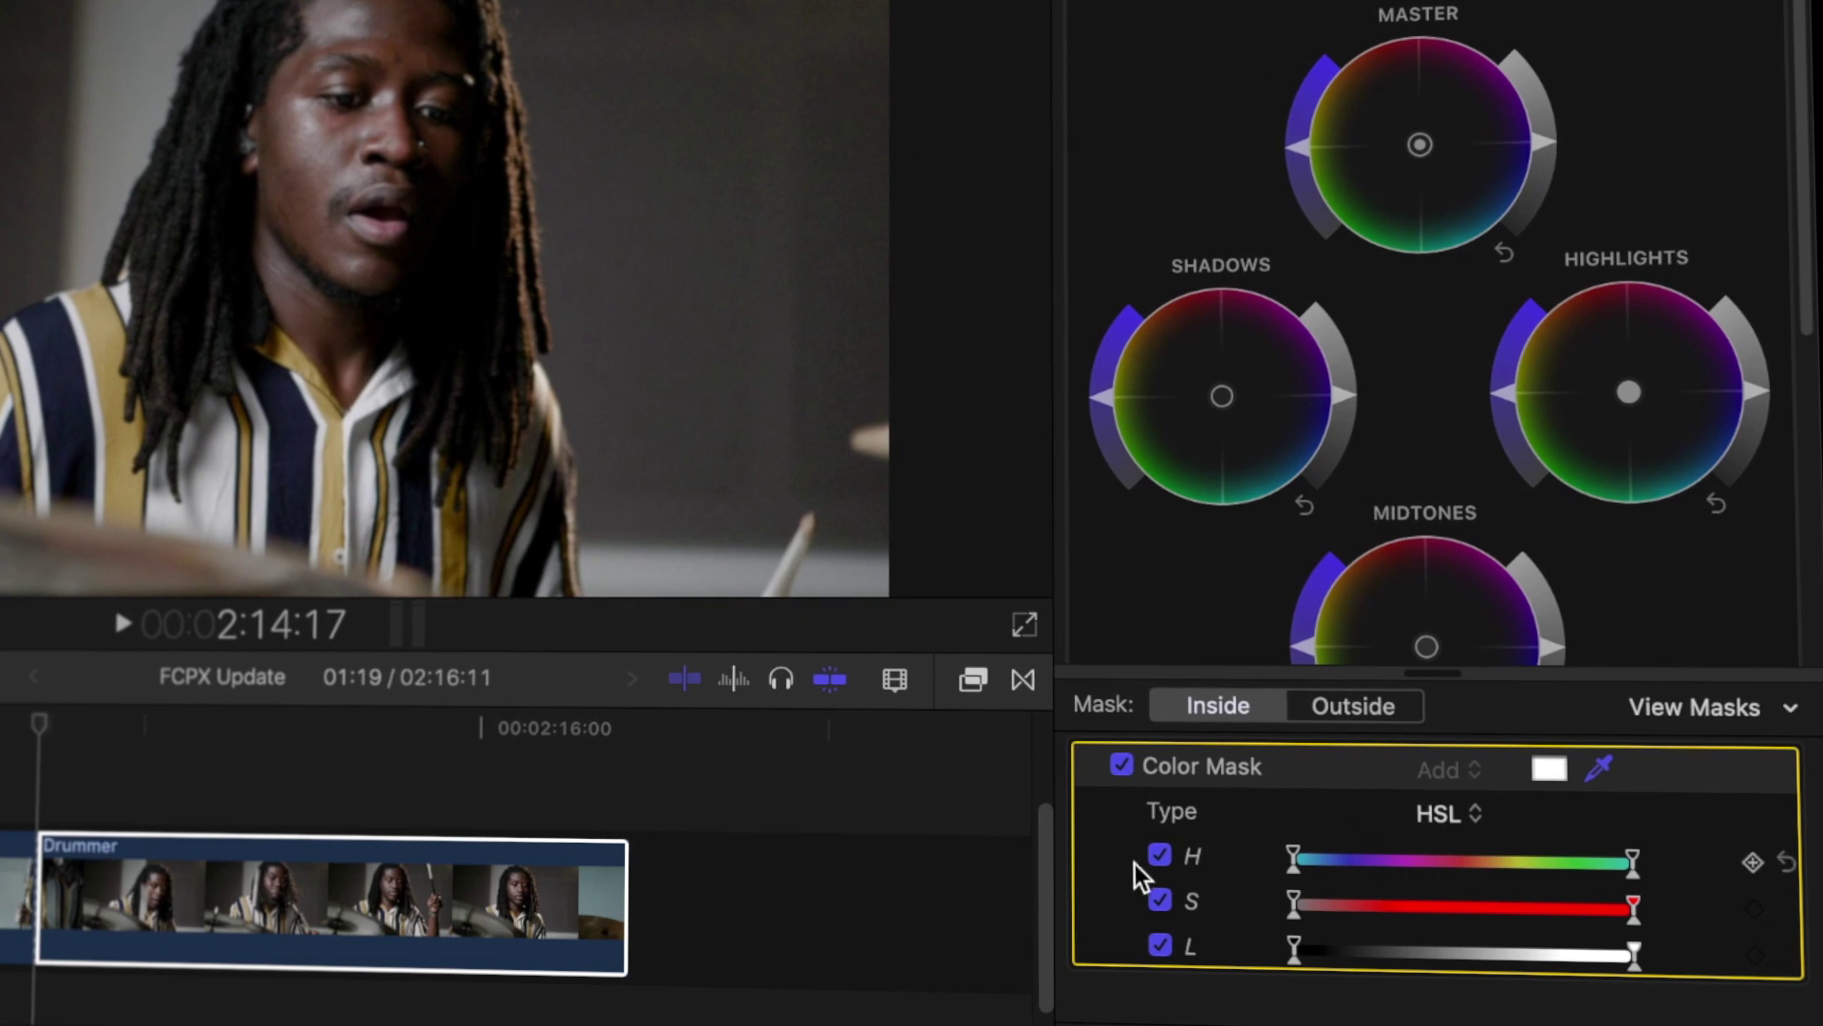
# Step: Turn off the mask's hue and saturation, and pull the luminance range's bright limit toward darker tones
pyautogui.click(1159, 856)
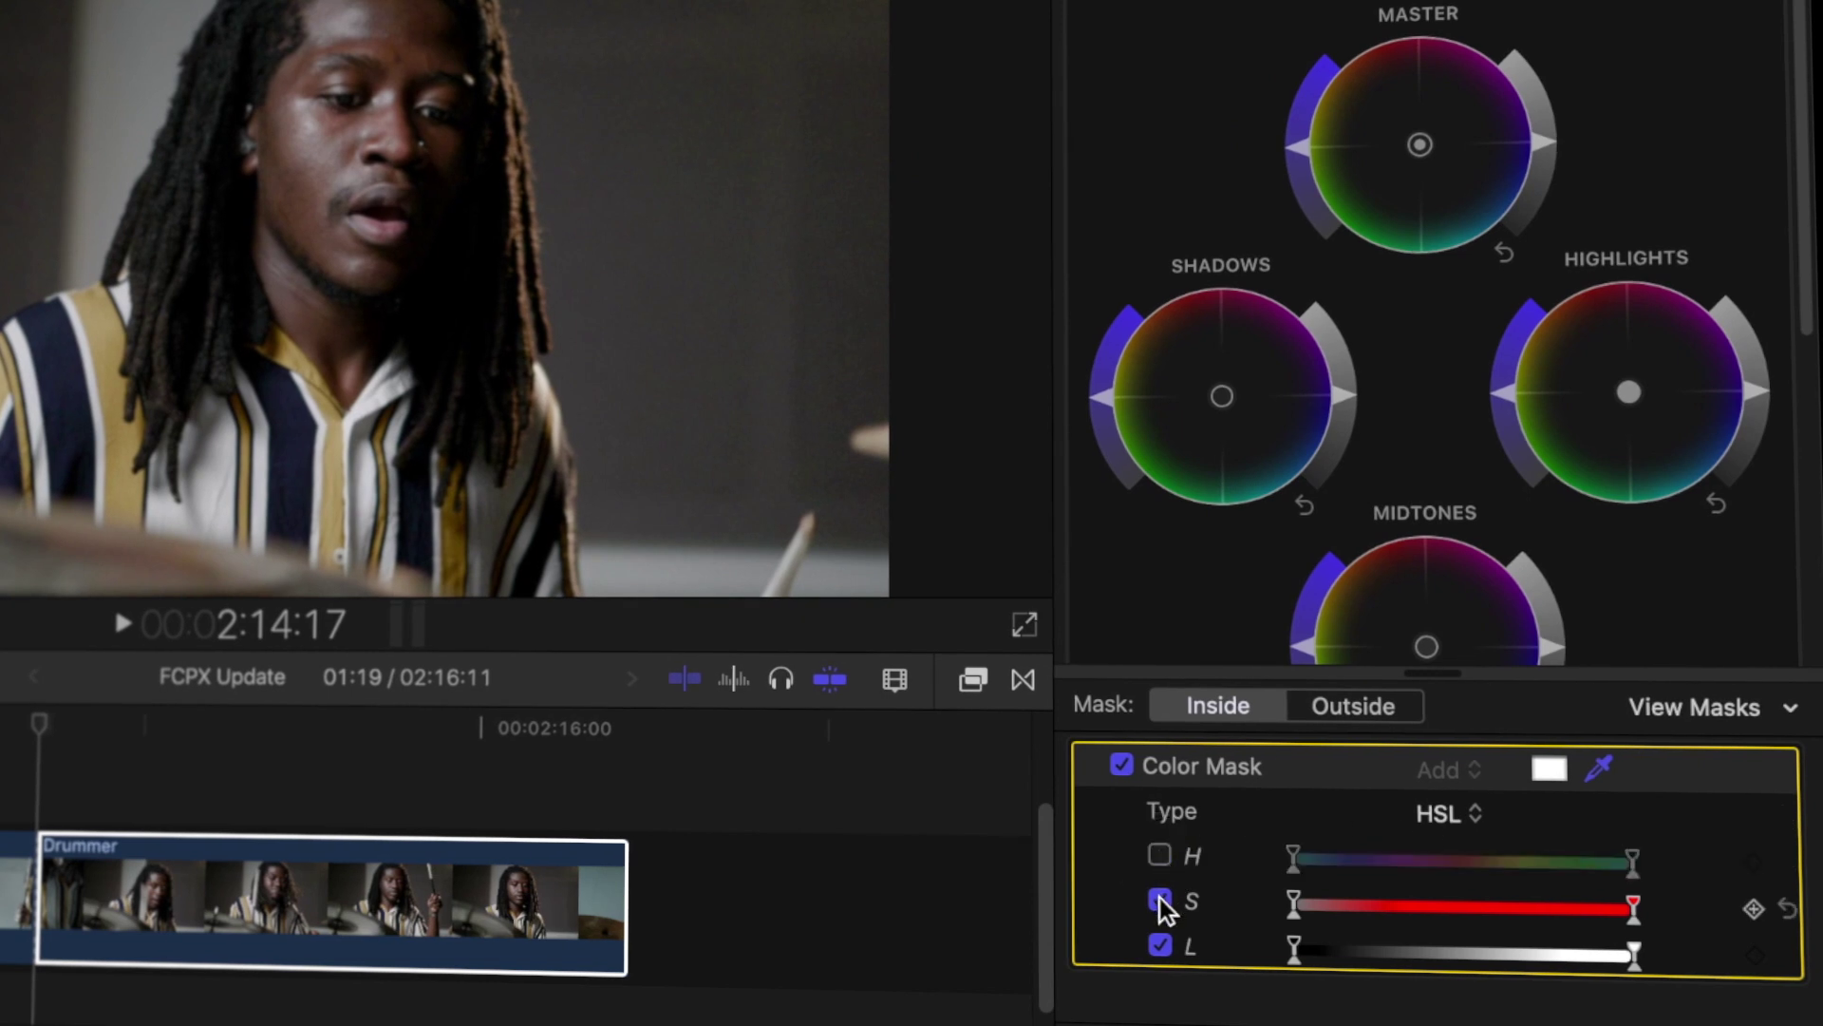
pyautogui.click(1159, 898)
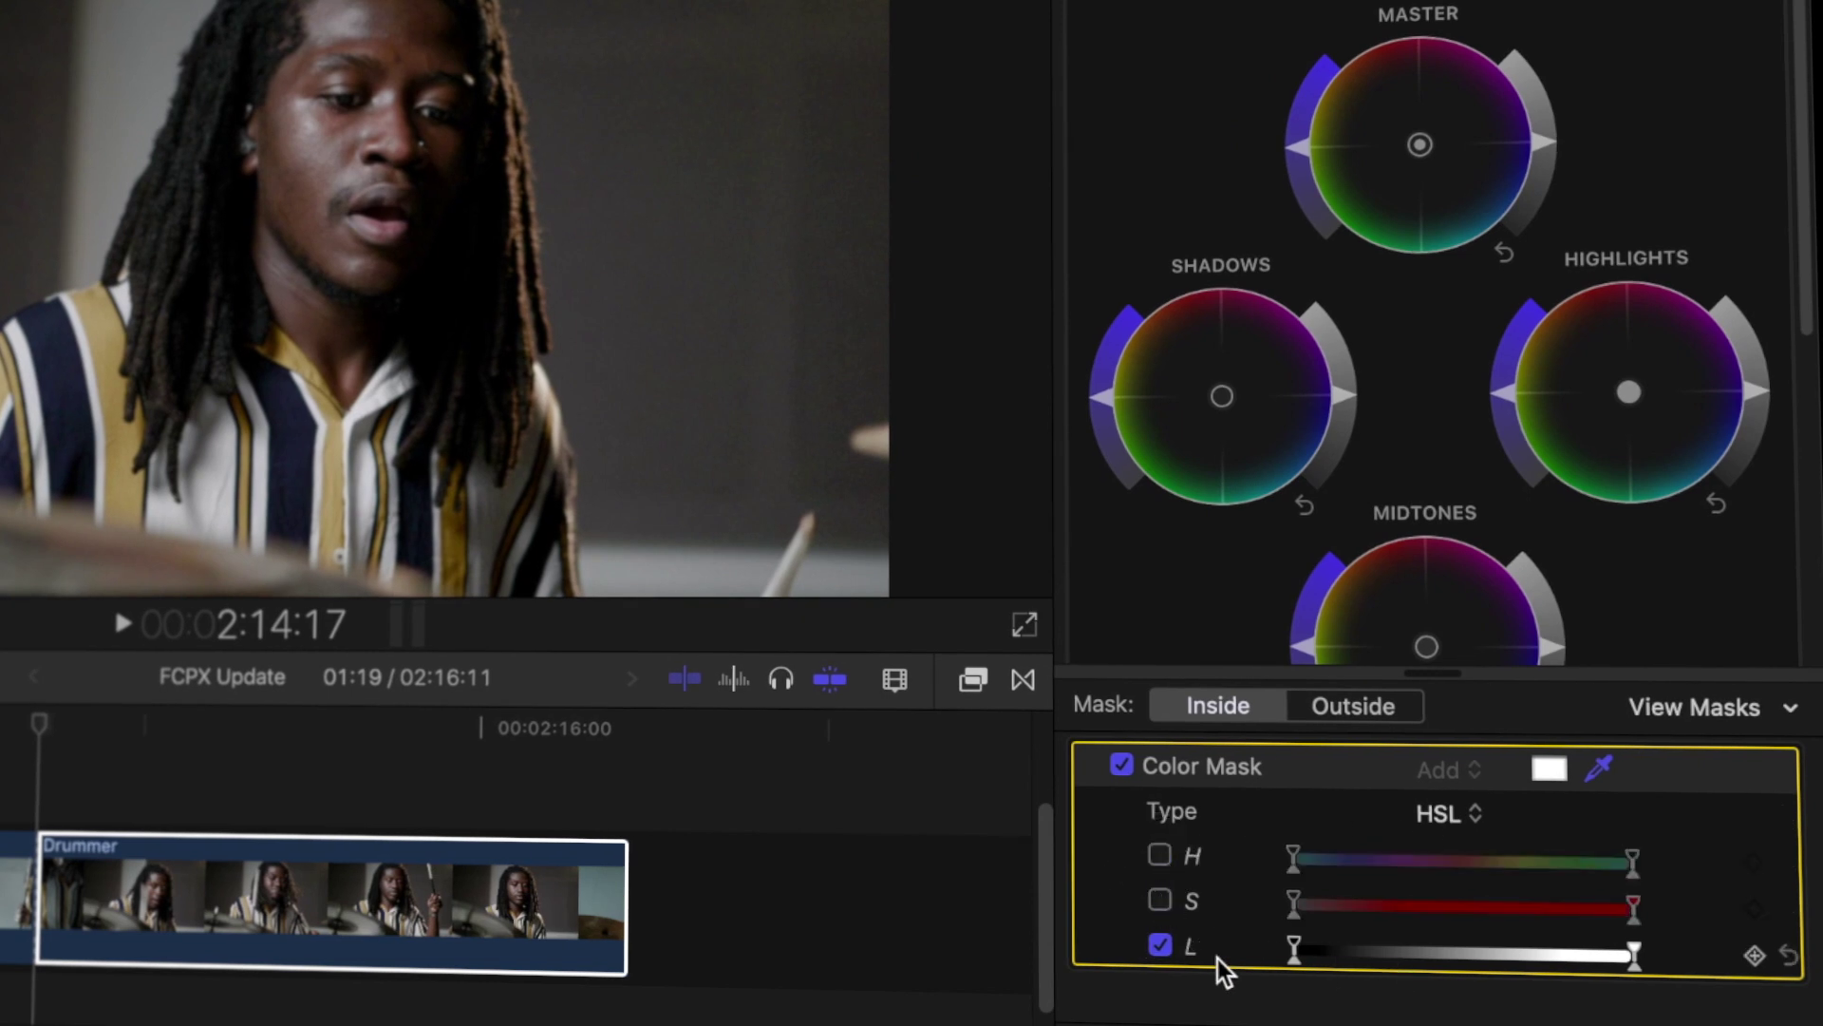
pyautogui.click(867, 435)
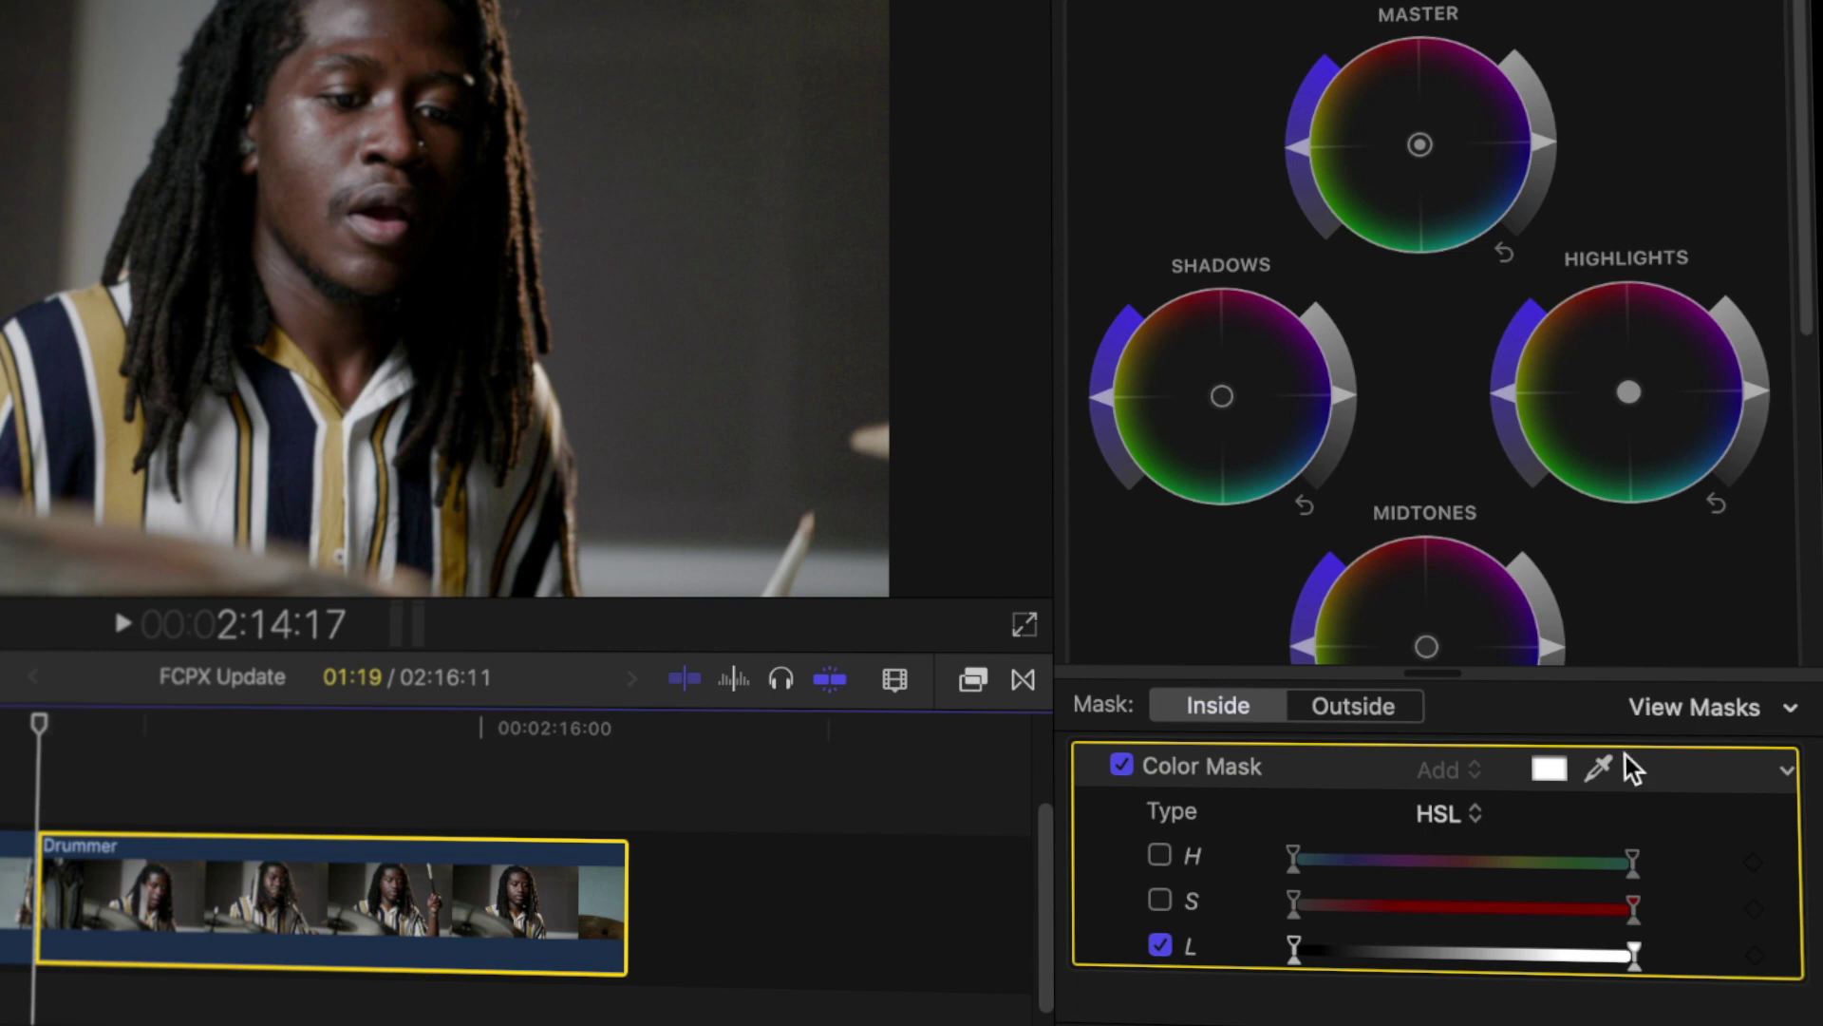
pyautogui.moveTo(1633, 954); pyautogui.dragTo(1492, 954)
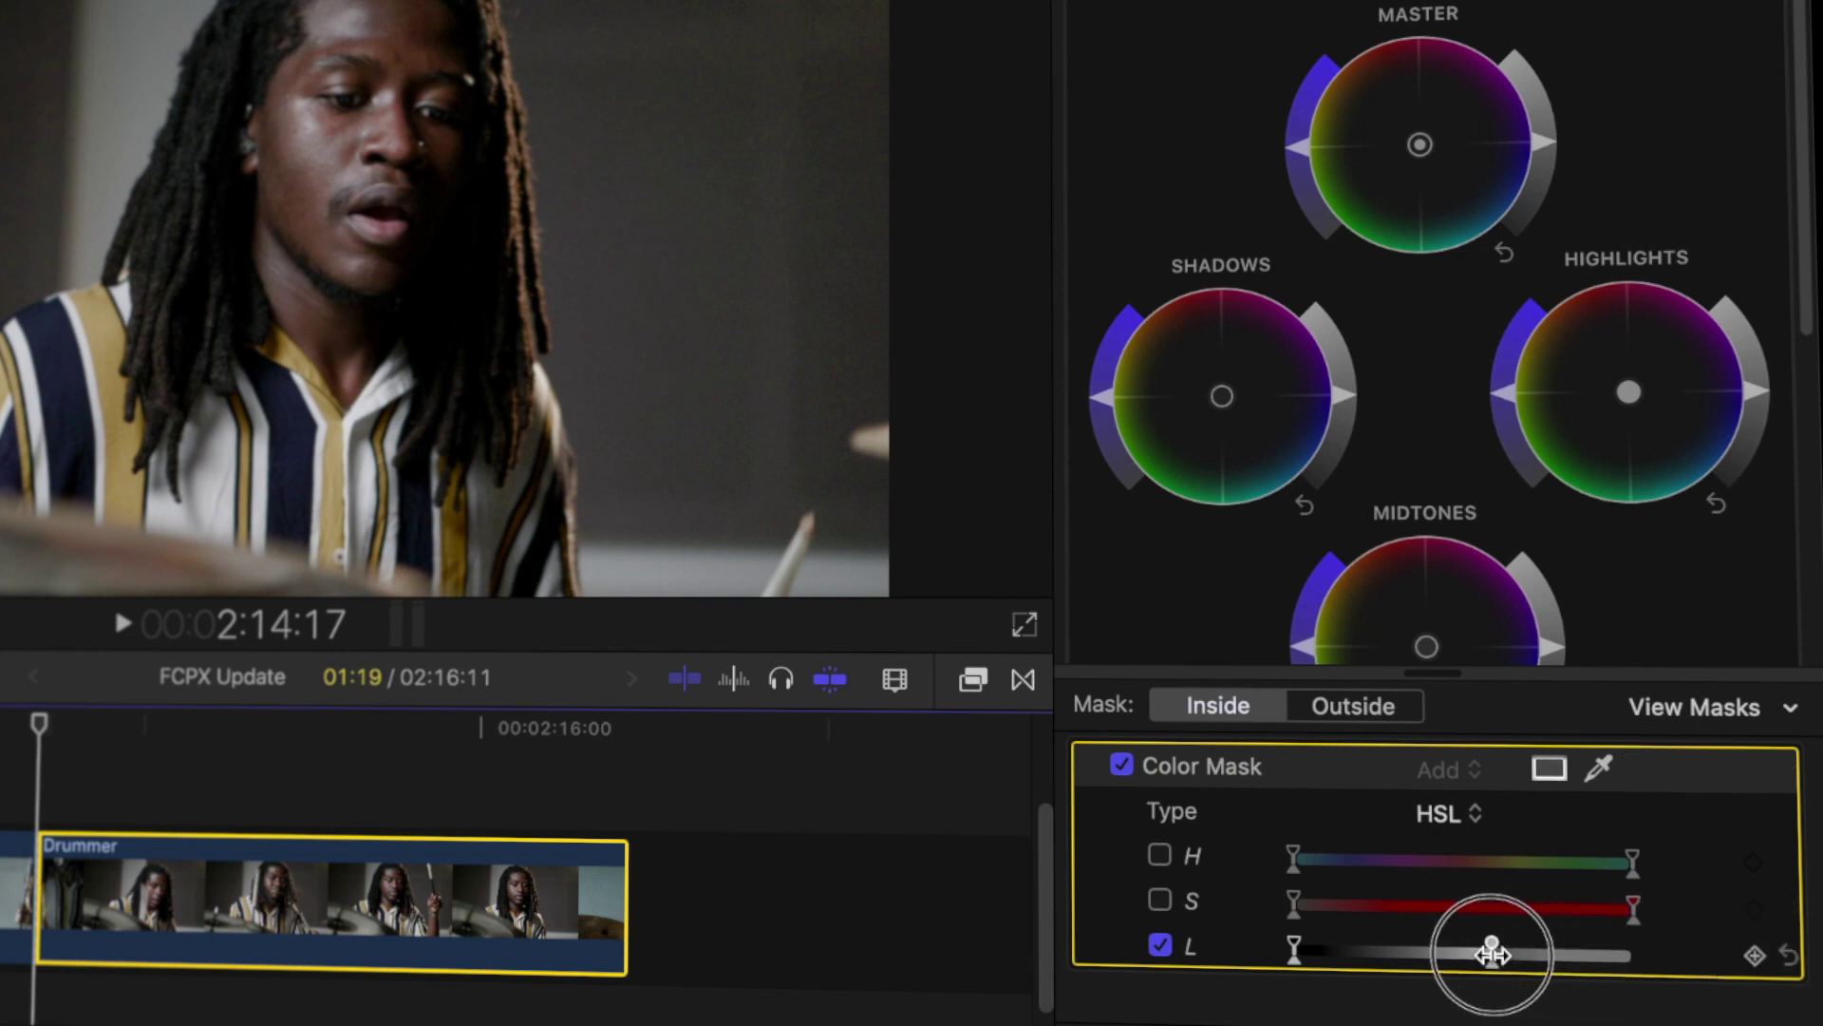
# Step: View the Color Wheels 1 mask matte and tighten its L range handles to the darker areas
pyautogui.click(1707, 711)
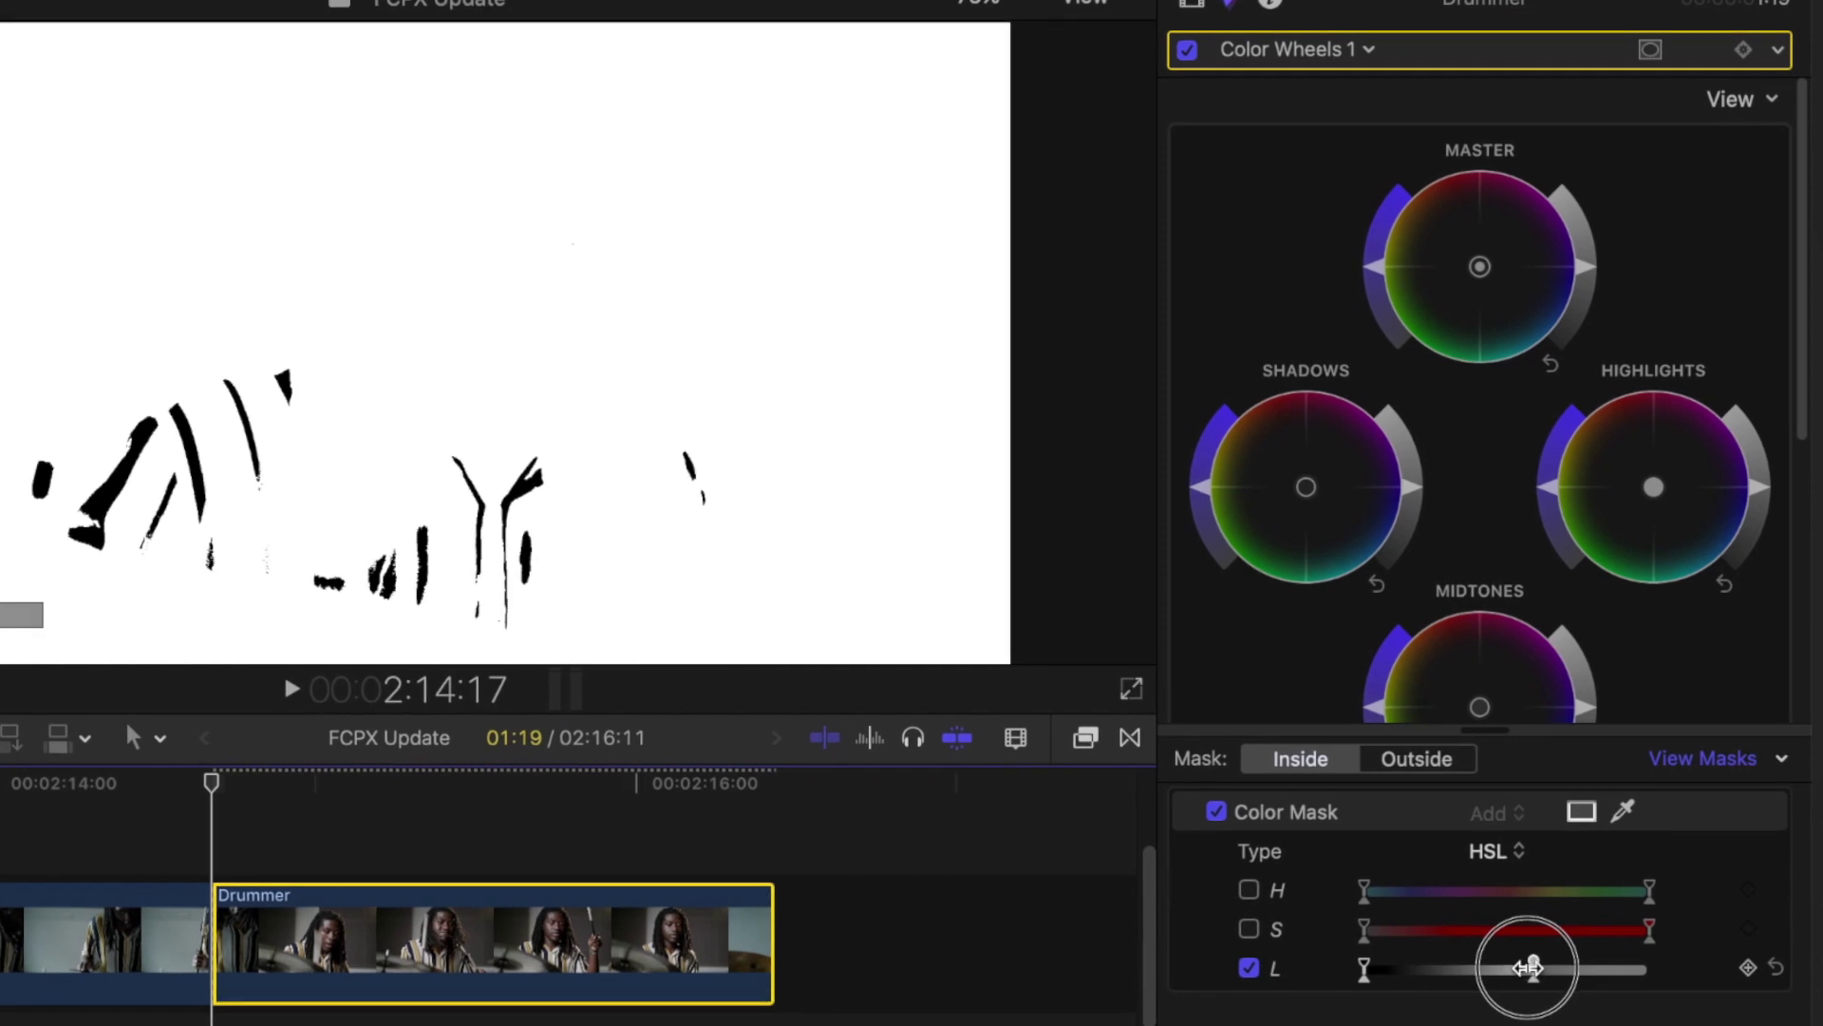
pyautogui.moveTo(1560, 923); pyautogui.dragTo(1435, 965)
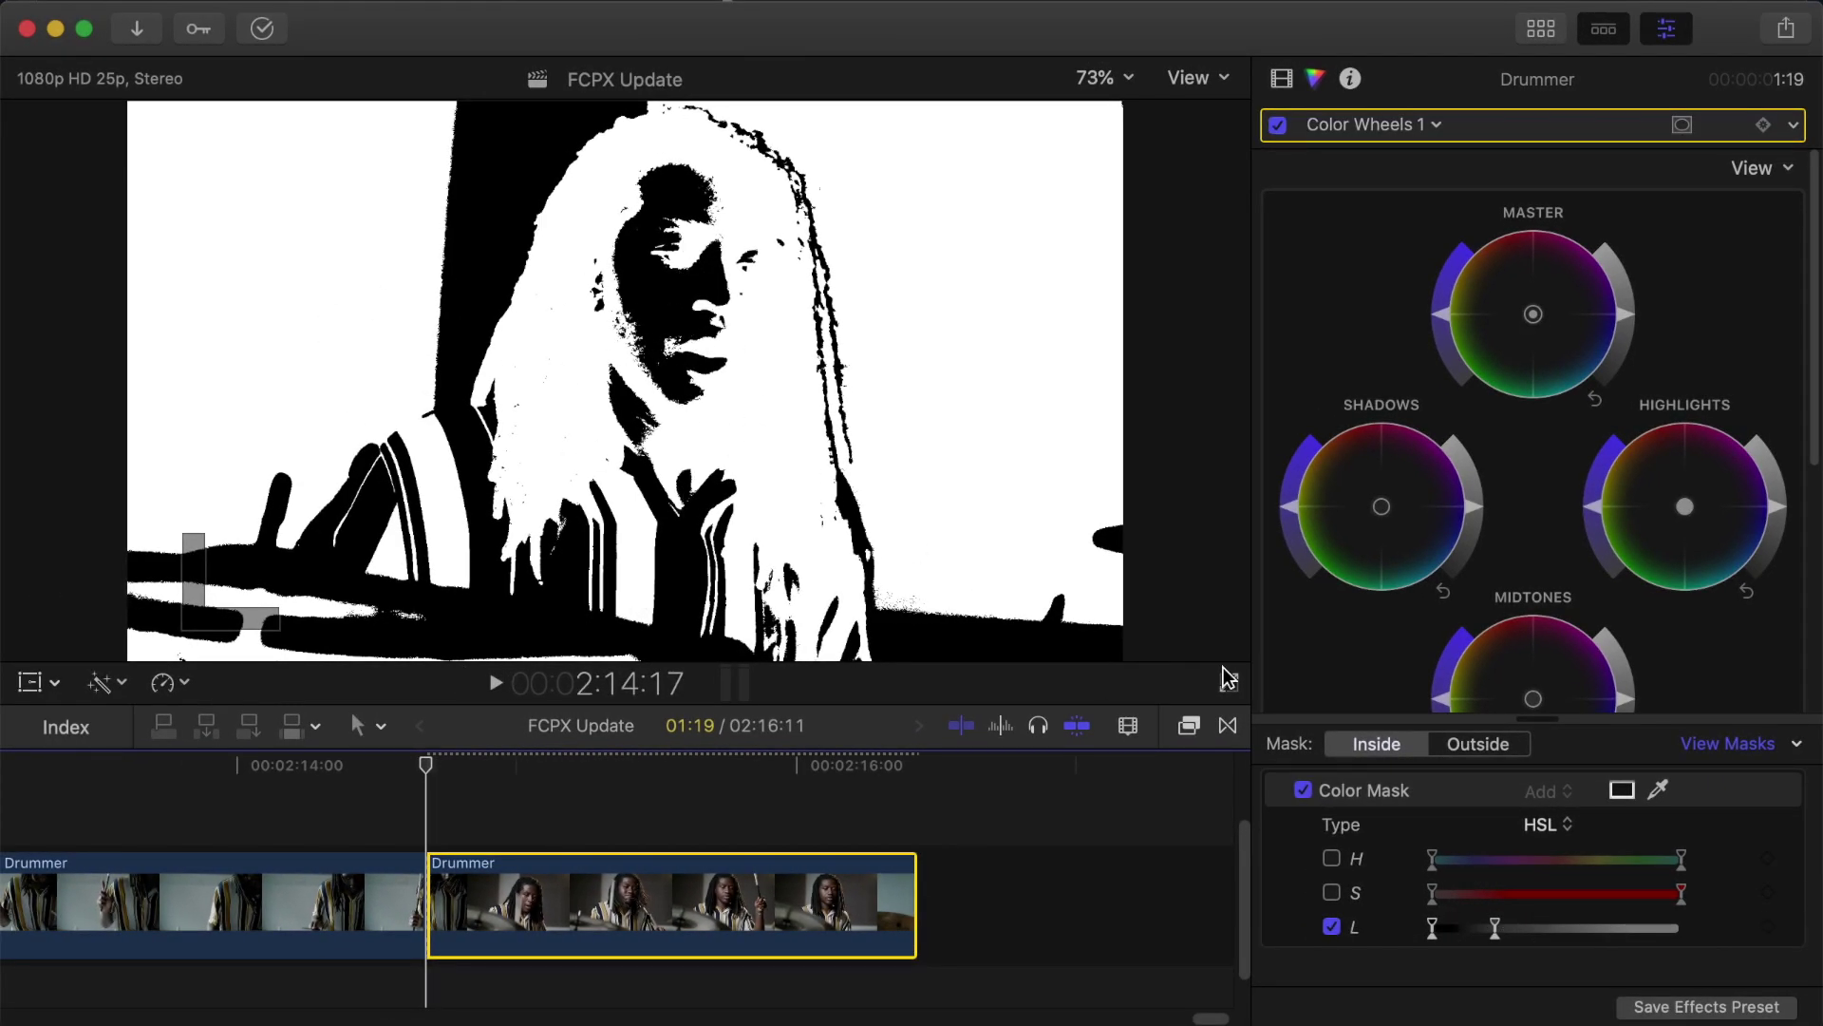
pyautogui.moveTo(1500, 929)
pyautogui.mouseDown()
pyautogui.moveTo(1485, 926)
pyautogui.moveTo(1506, 938)
pyautogui.mouseUp()
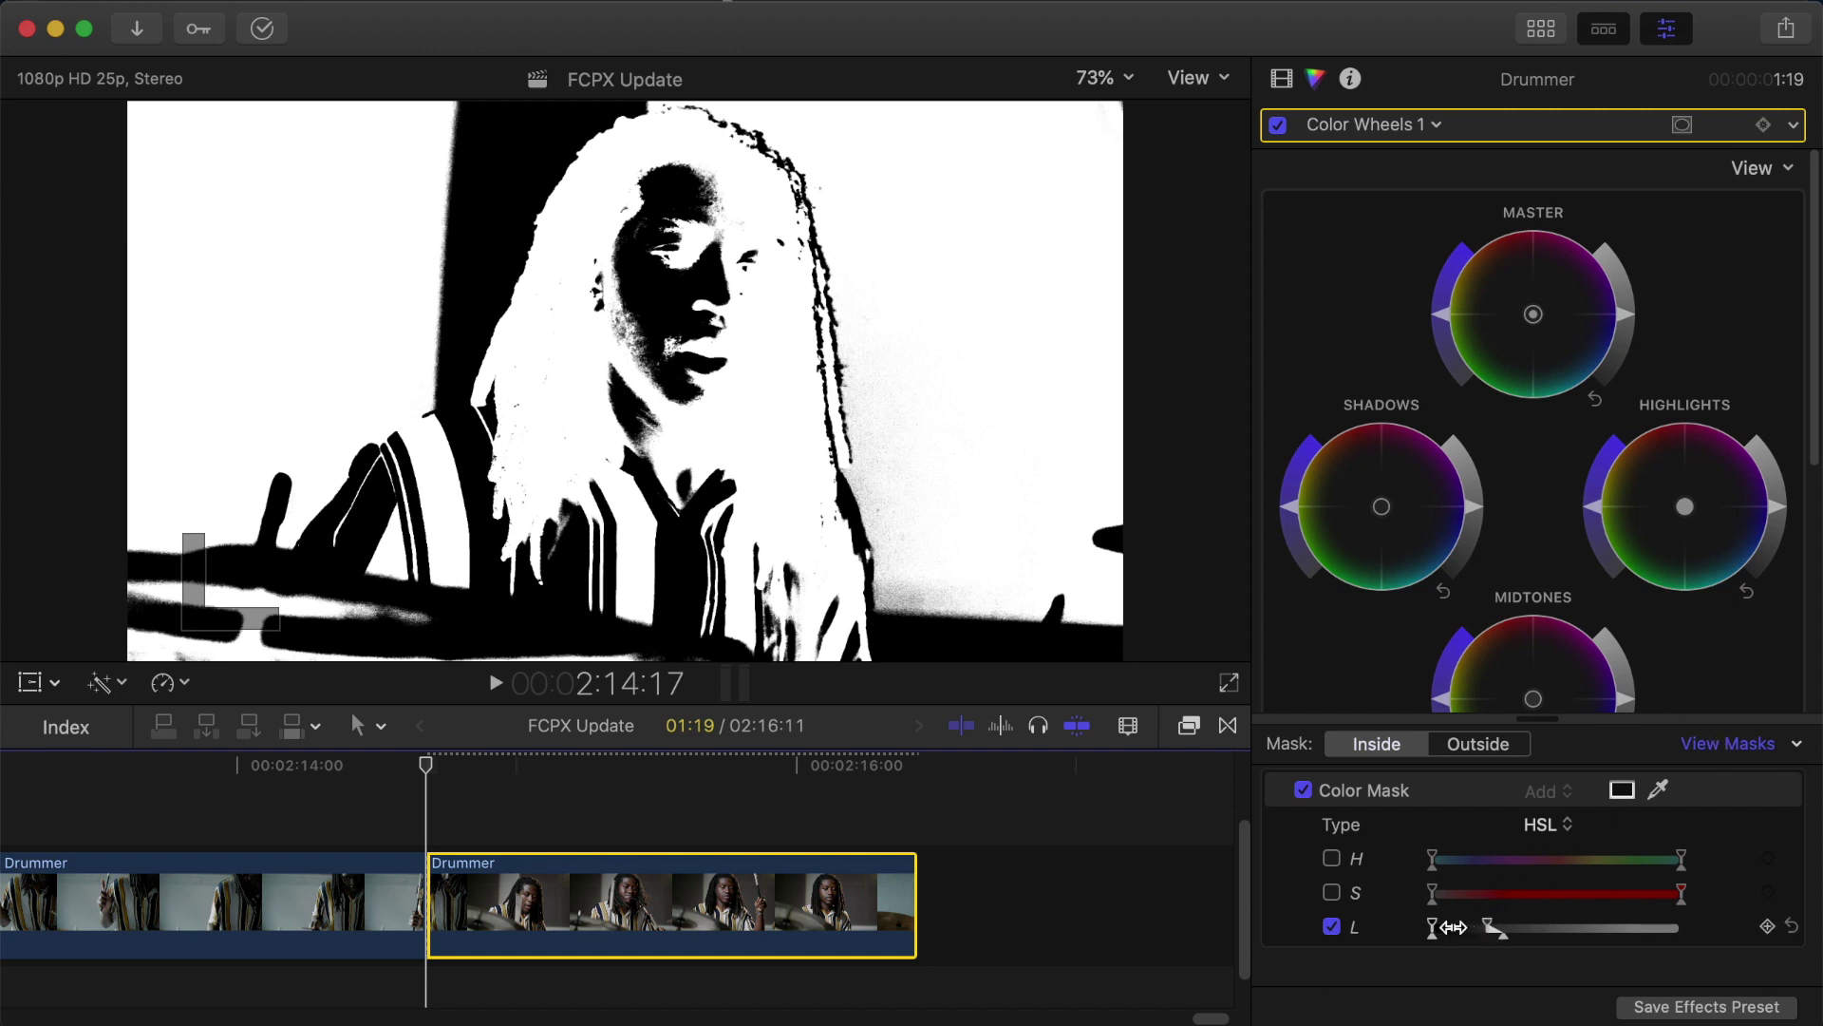
# Step: Return to the normal image and tint the masked shadows toward teal
pyautogui.click(1720, 747)
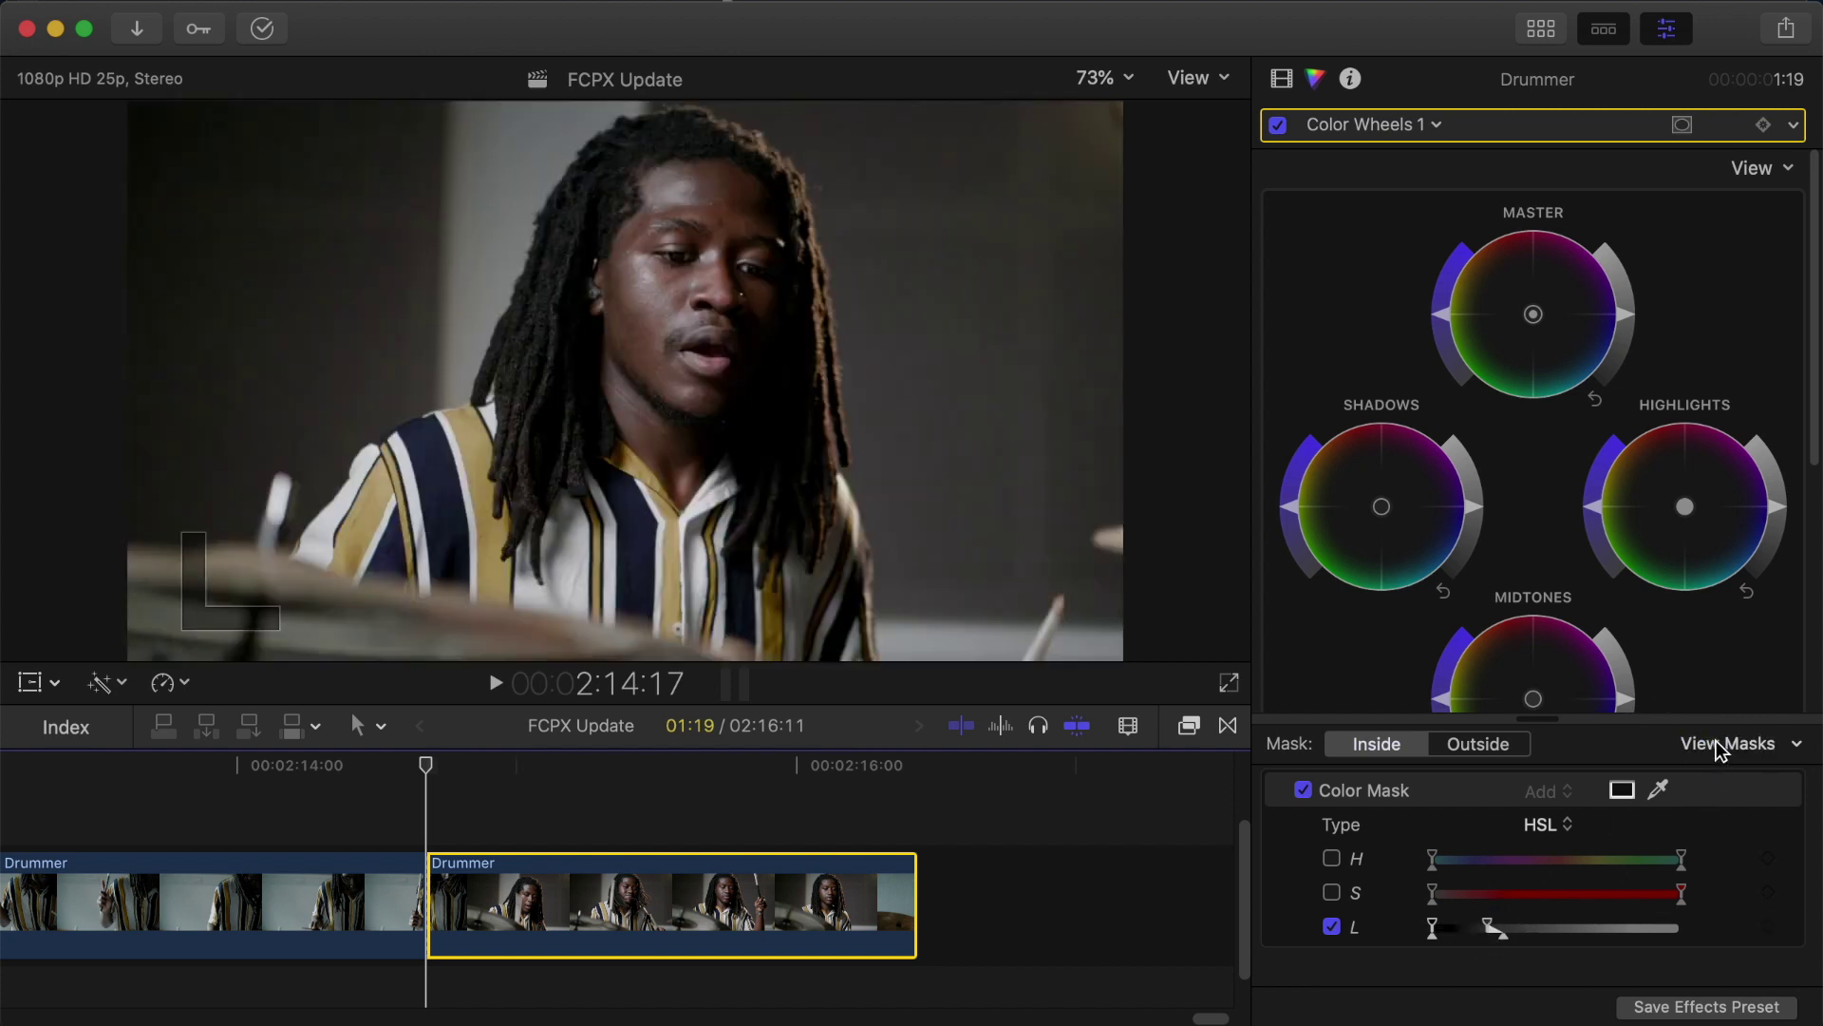
pyautogui.scroll(-2, 1463, 532)
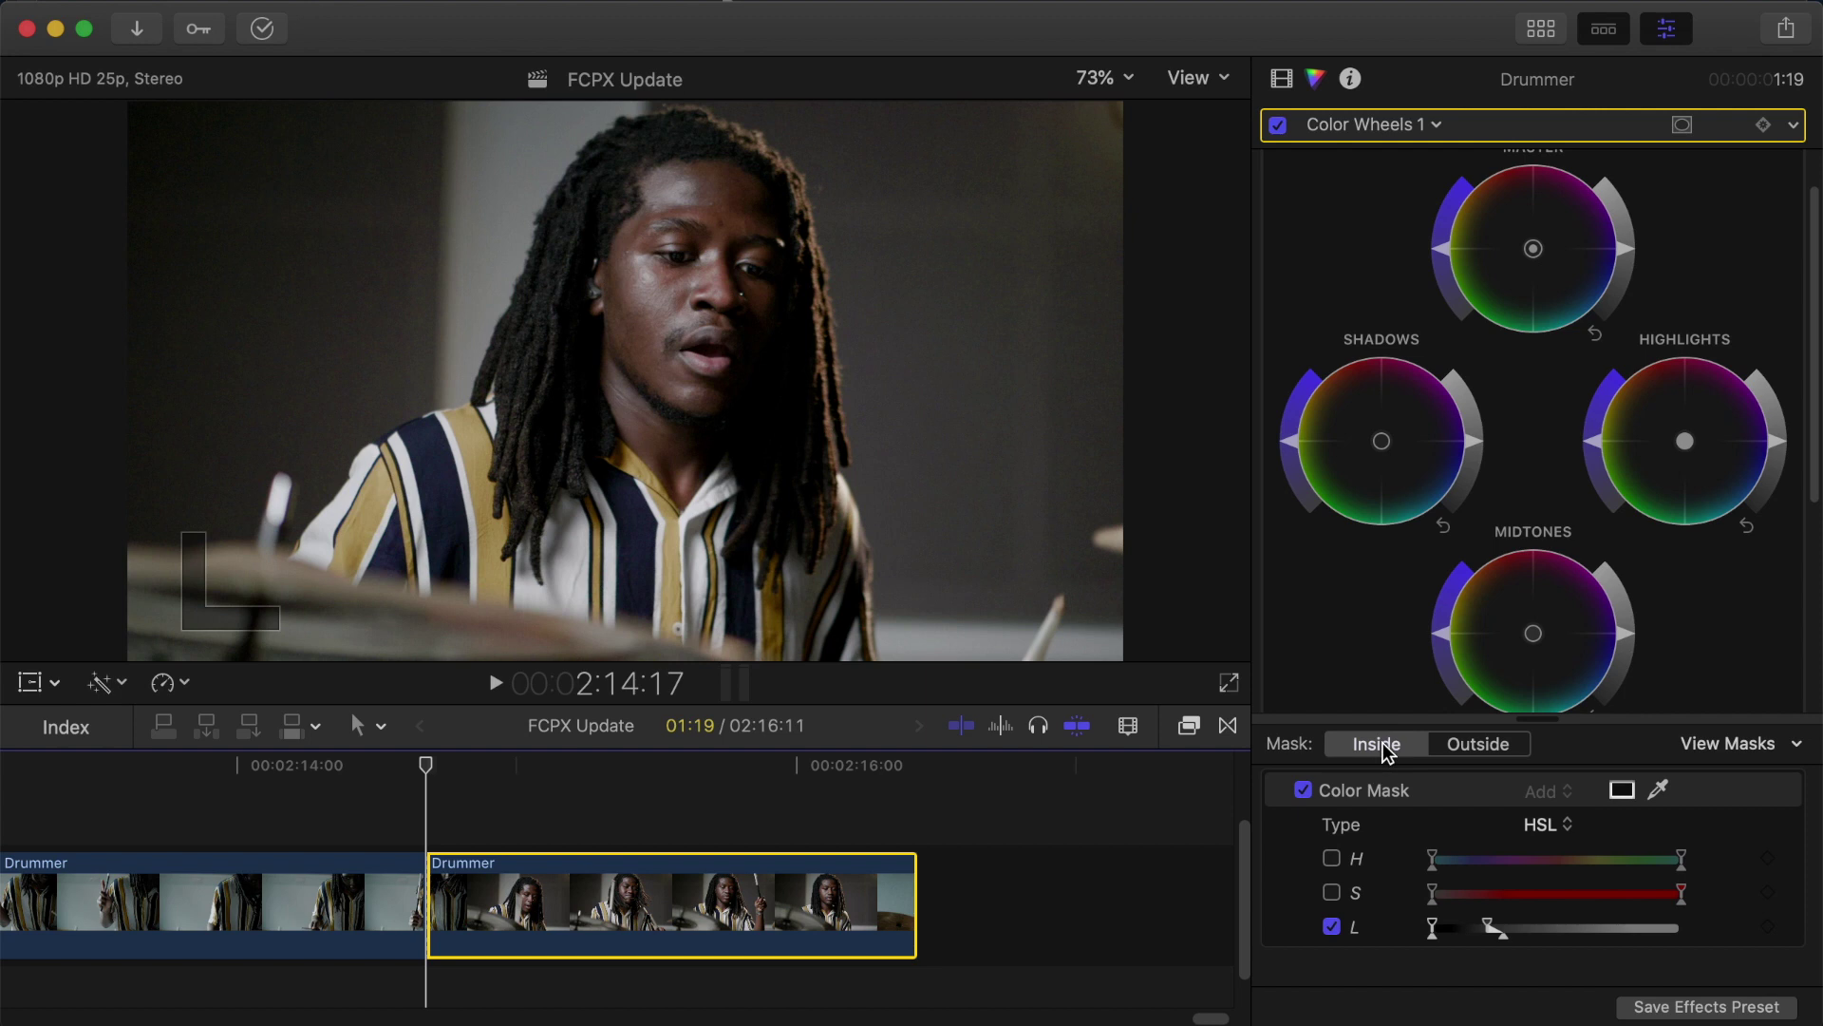
pyautogui.moveTo(1382, 443); pyautogui.dragTo(1441, 529)
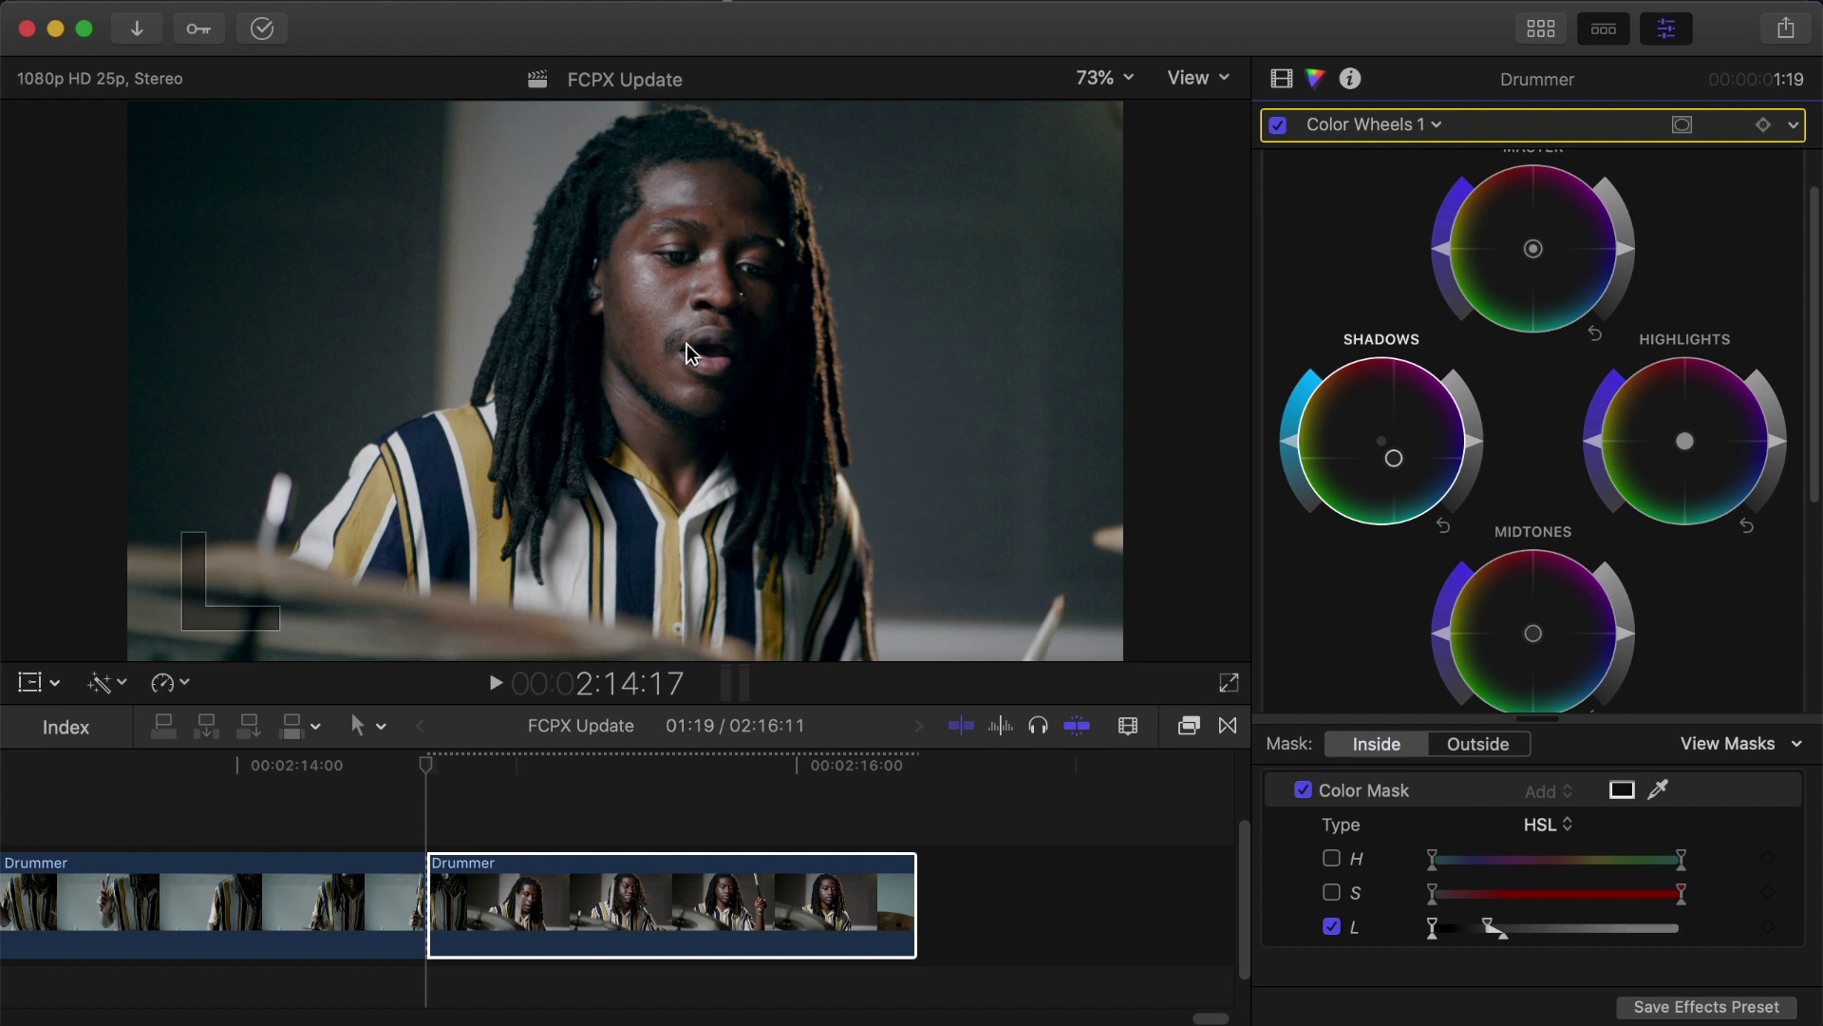
# Step: Toggle Color Wheels 1 off and on repeatedly to compare, leaving it enabled
pyautogui.click(1277, 126)
pyautogui.click(1278, 127)
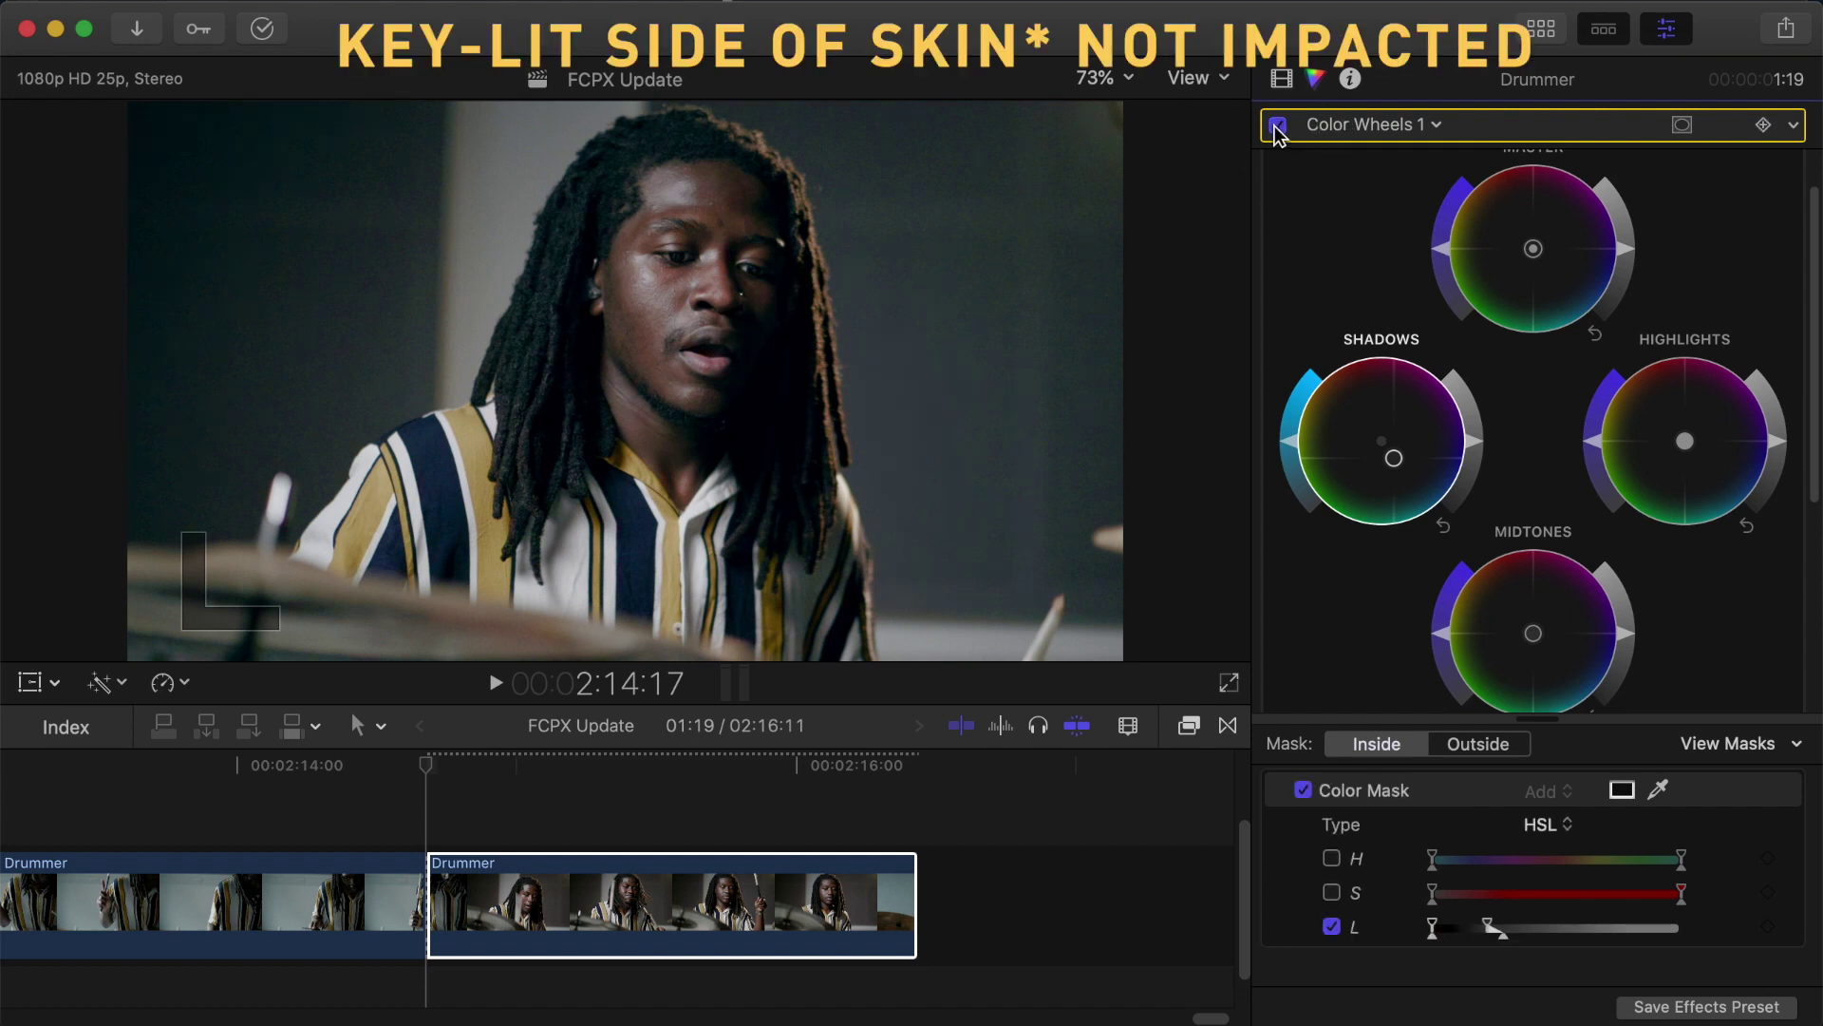
pyautogui.click(1277, 125)
pyautogui.click(1278, 126)
pyautogui.click(1277, 125)
pyautogui.click(1277, 125)
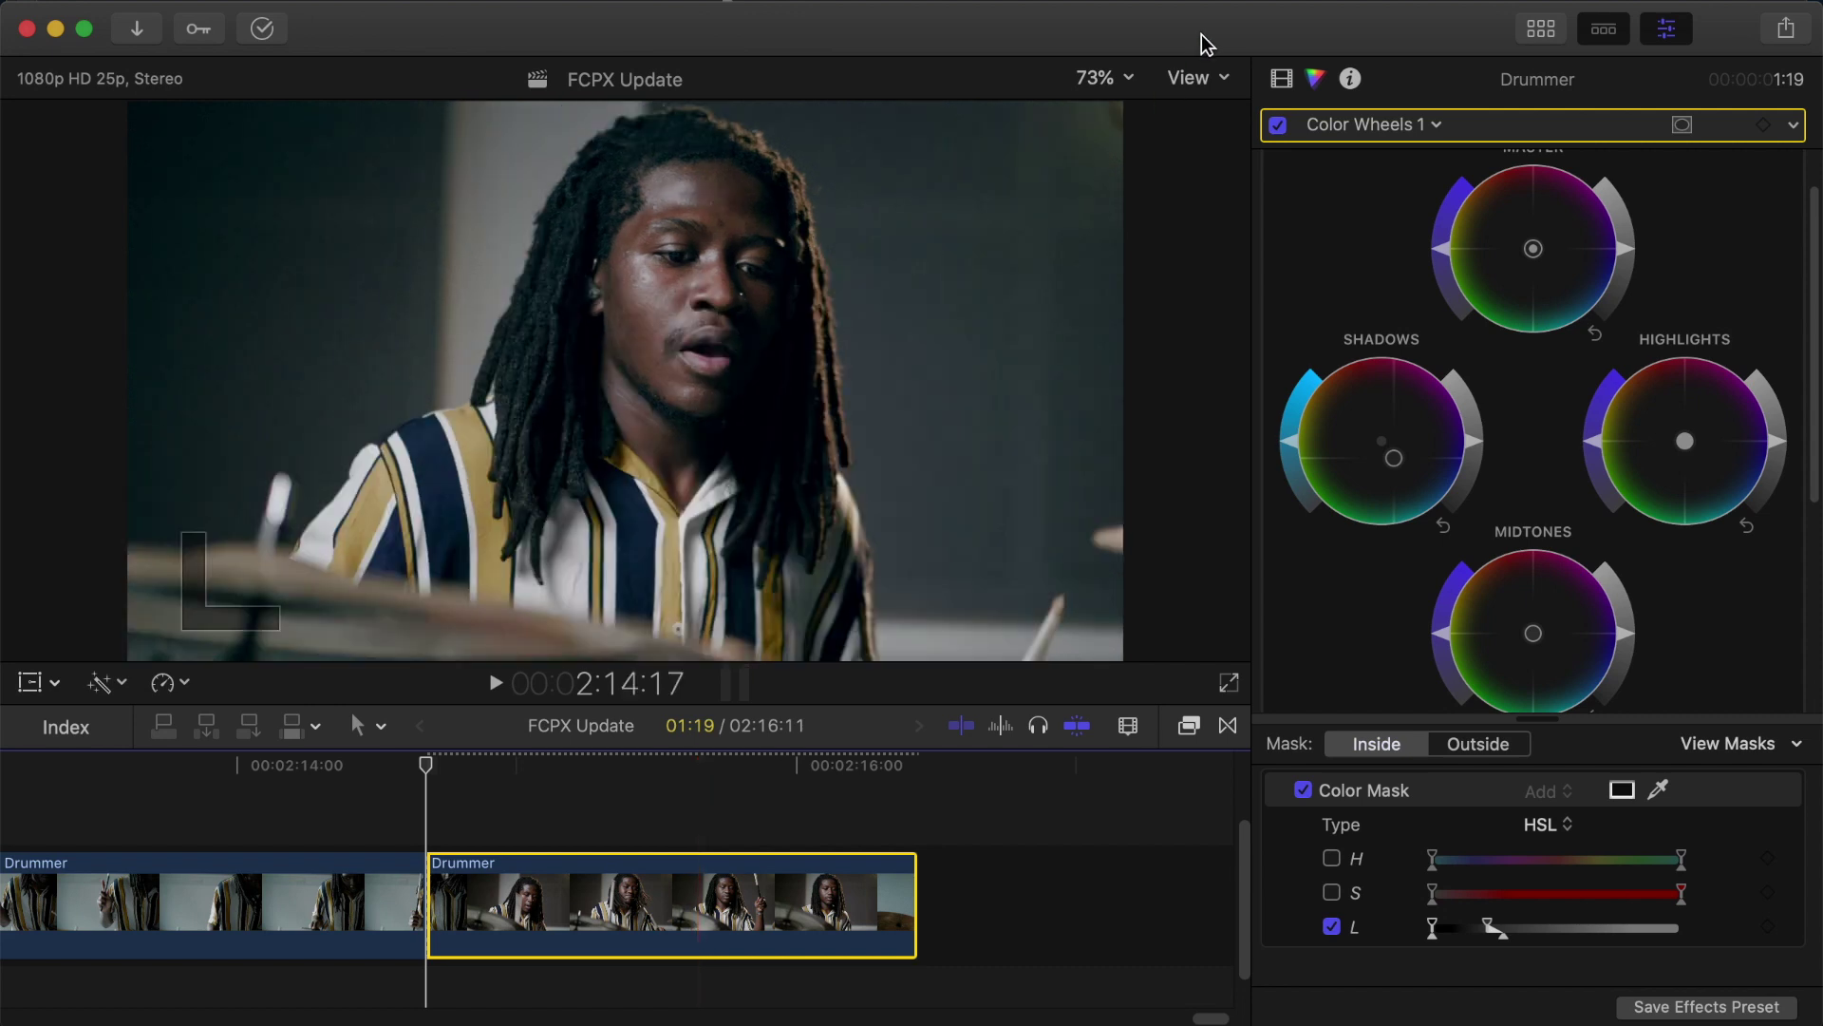
# Step: Show video scopes beside the viewer, add a second Color Wheels correction, and slightly darken its shadows
pyautogui.click(1199, 78)
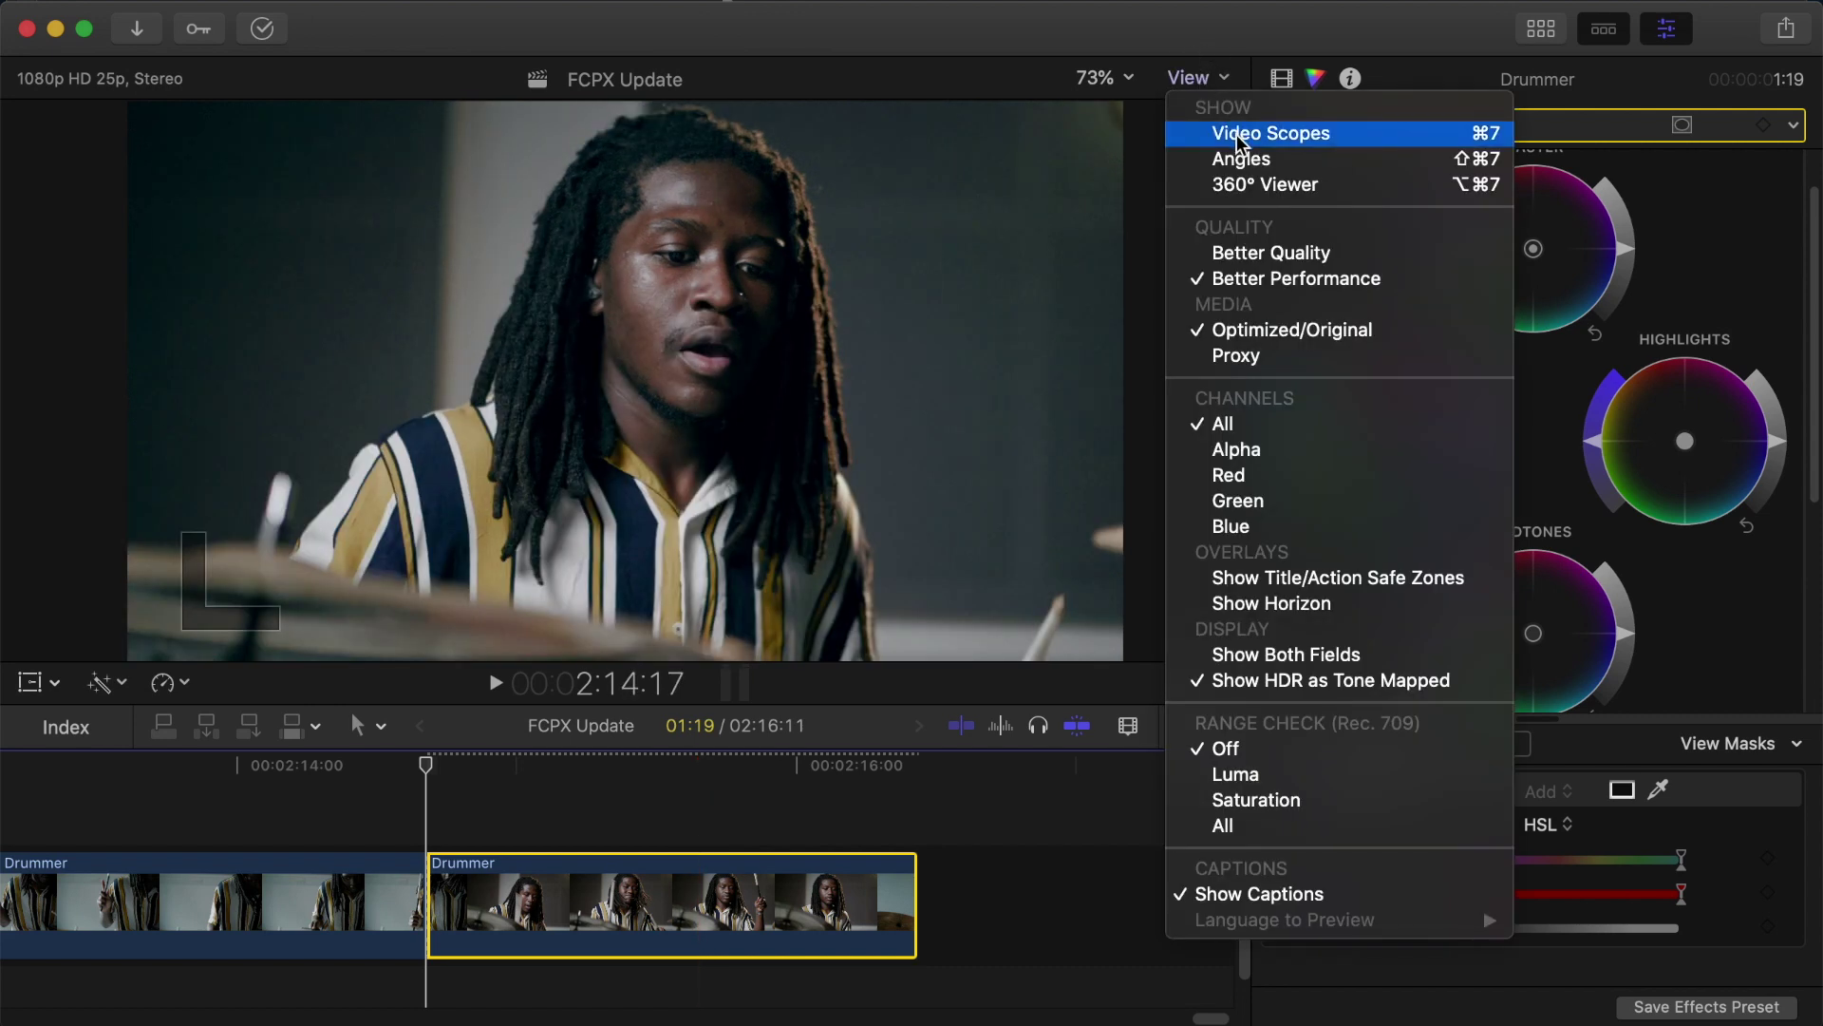
pyautogui.click(1246, 136)
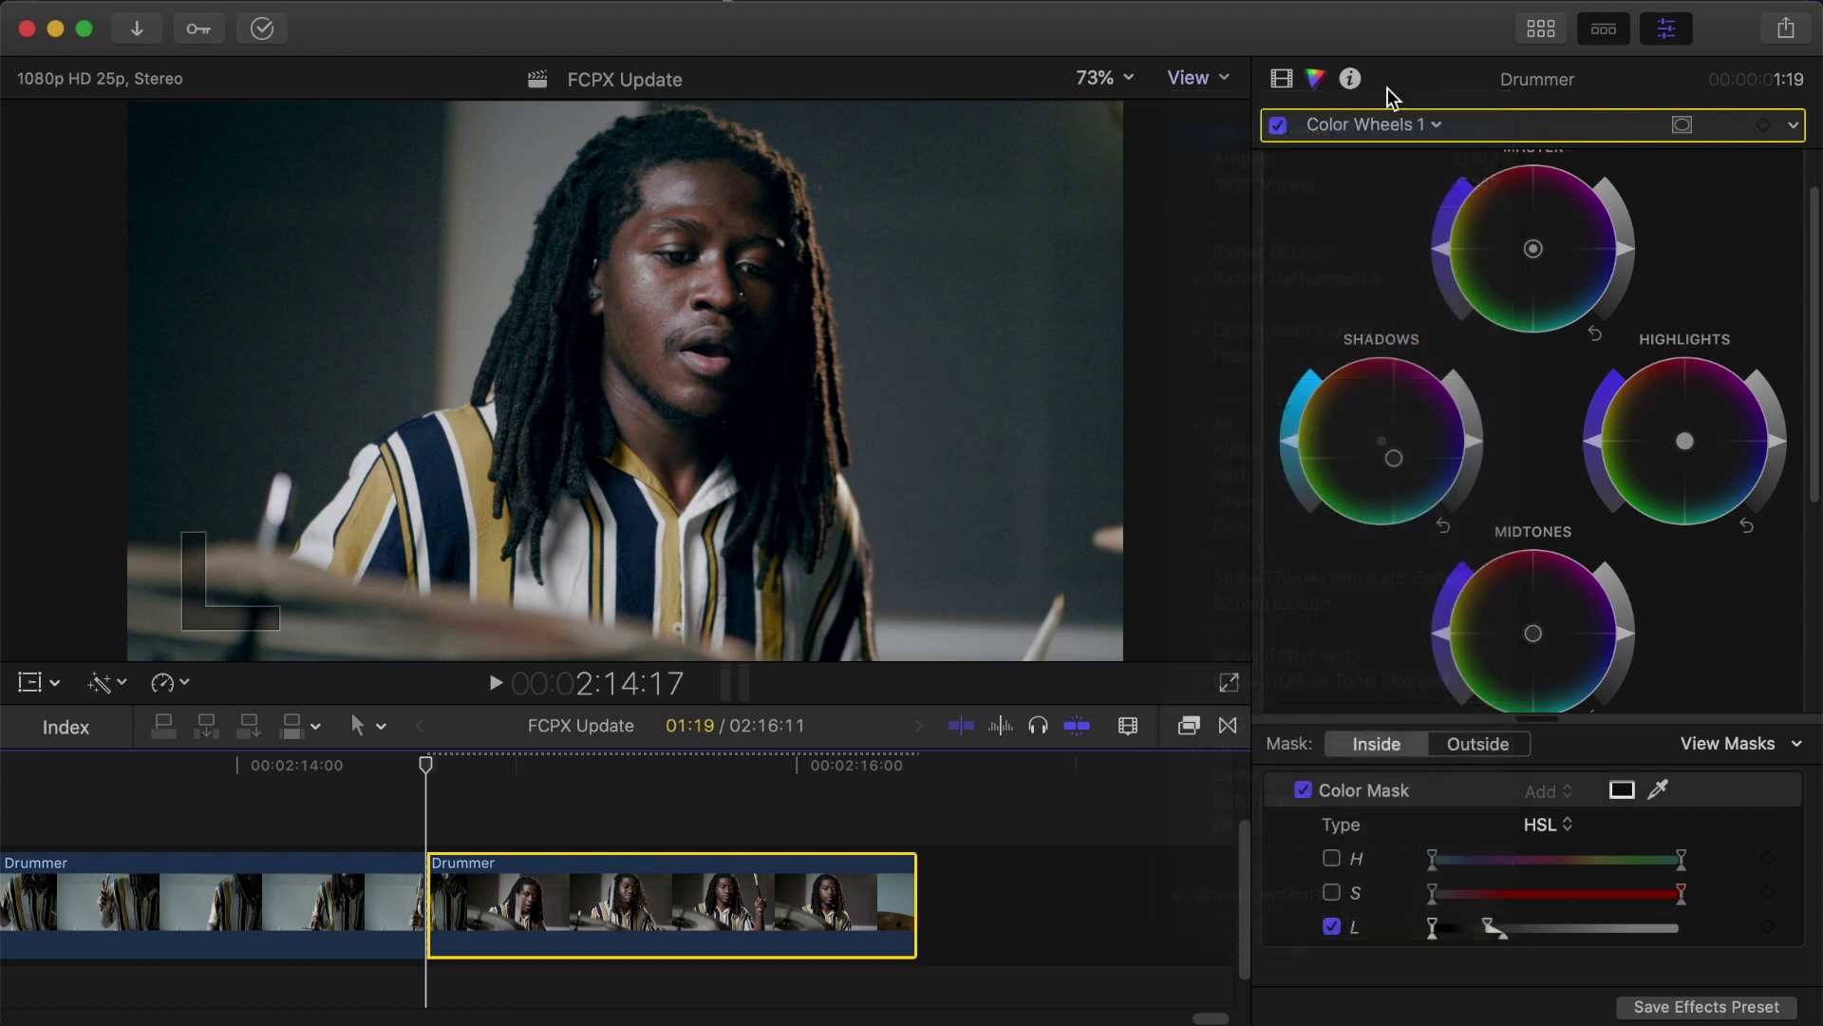
pyautogui.click(1422, 124)
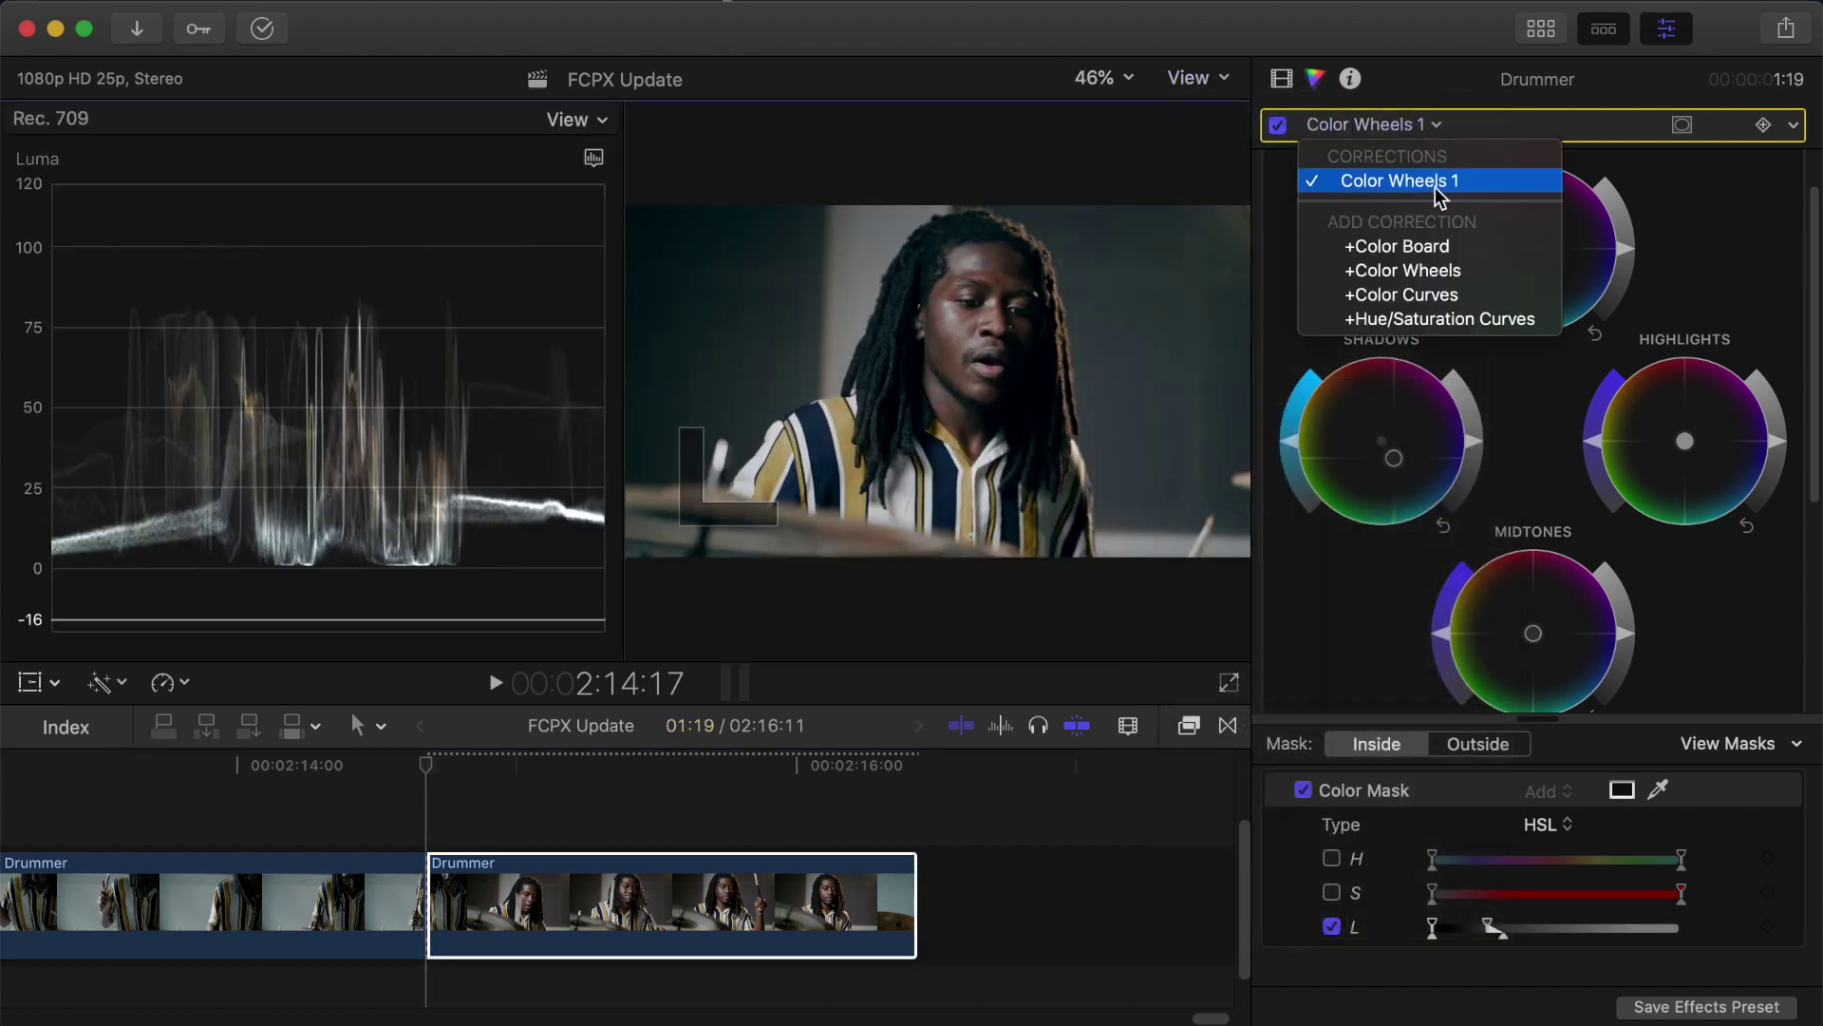
pyautogui.click(1428, 268)
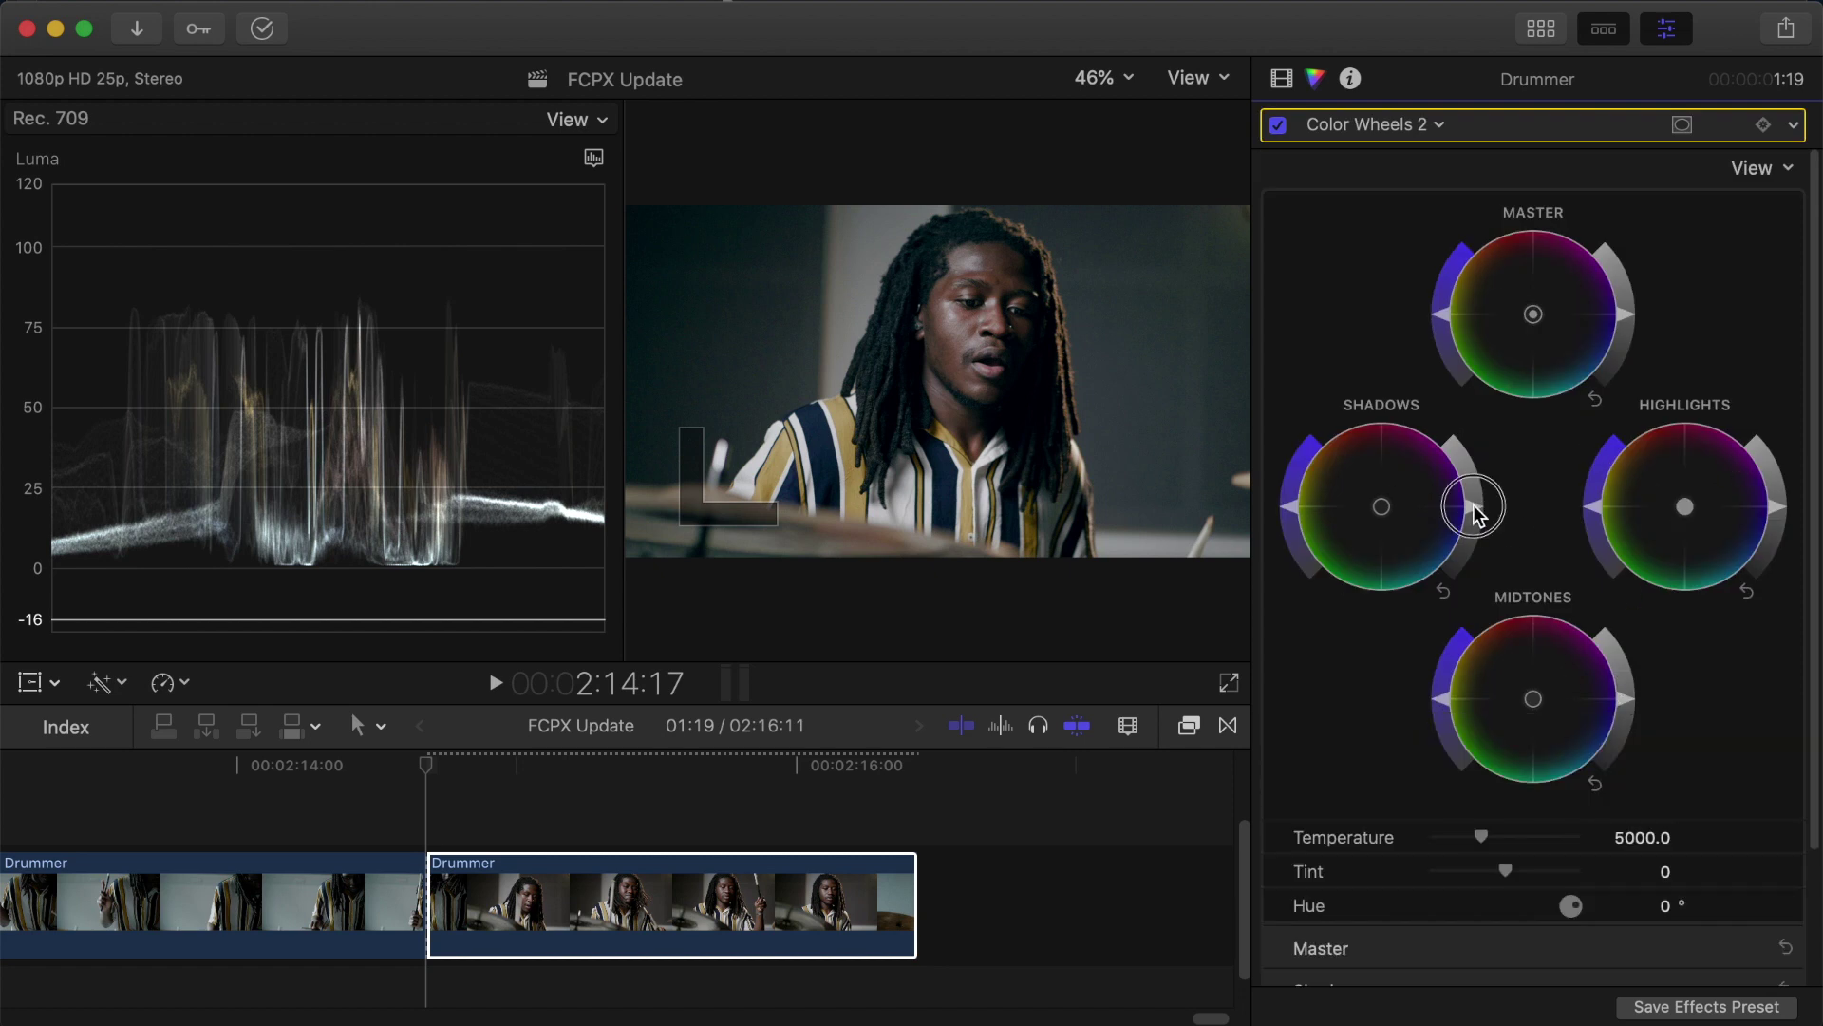
pyautogui.moveTo(1473, 506)
pyautogui.mouseDown()
pyautogui.moveTo(1479, 520)
pyautogui.moveTo(1478, 465)
pyautogui.moveTo(1480, 486)
pyautogui.mouseUp()
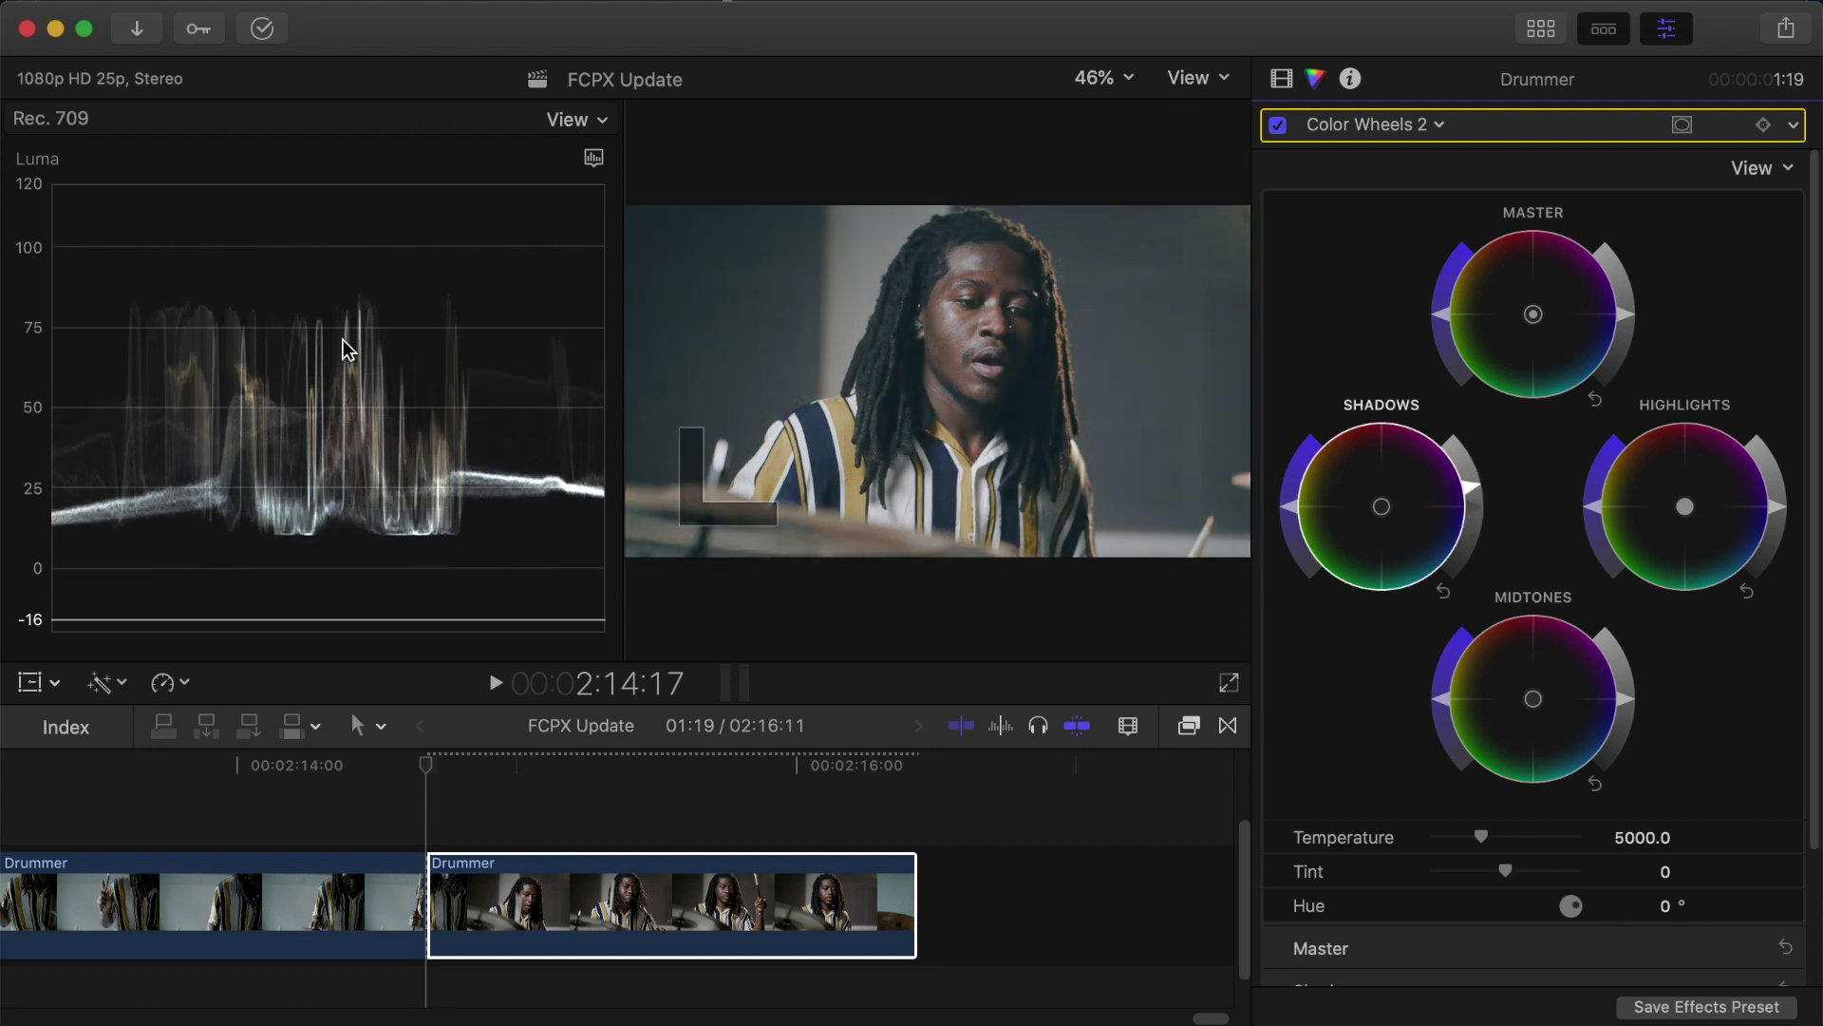
pyautogui.moveTo(1478, 499)
pyautogui.mouseDown()
pyautogui.moveTo(1480, 532)
pyautogui.moveTo(1480, 506)
pyautogui.mouseUp()
# Step: Give Color Wheels 2 a luminance-only colour mask limited to the darkest tones, and lower shadow saturation
pyautogui.click(1686, 127)
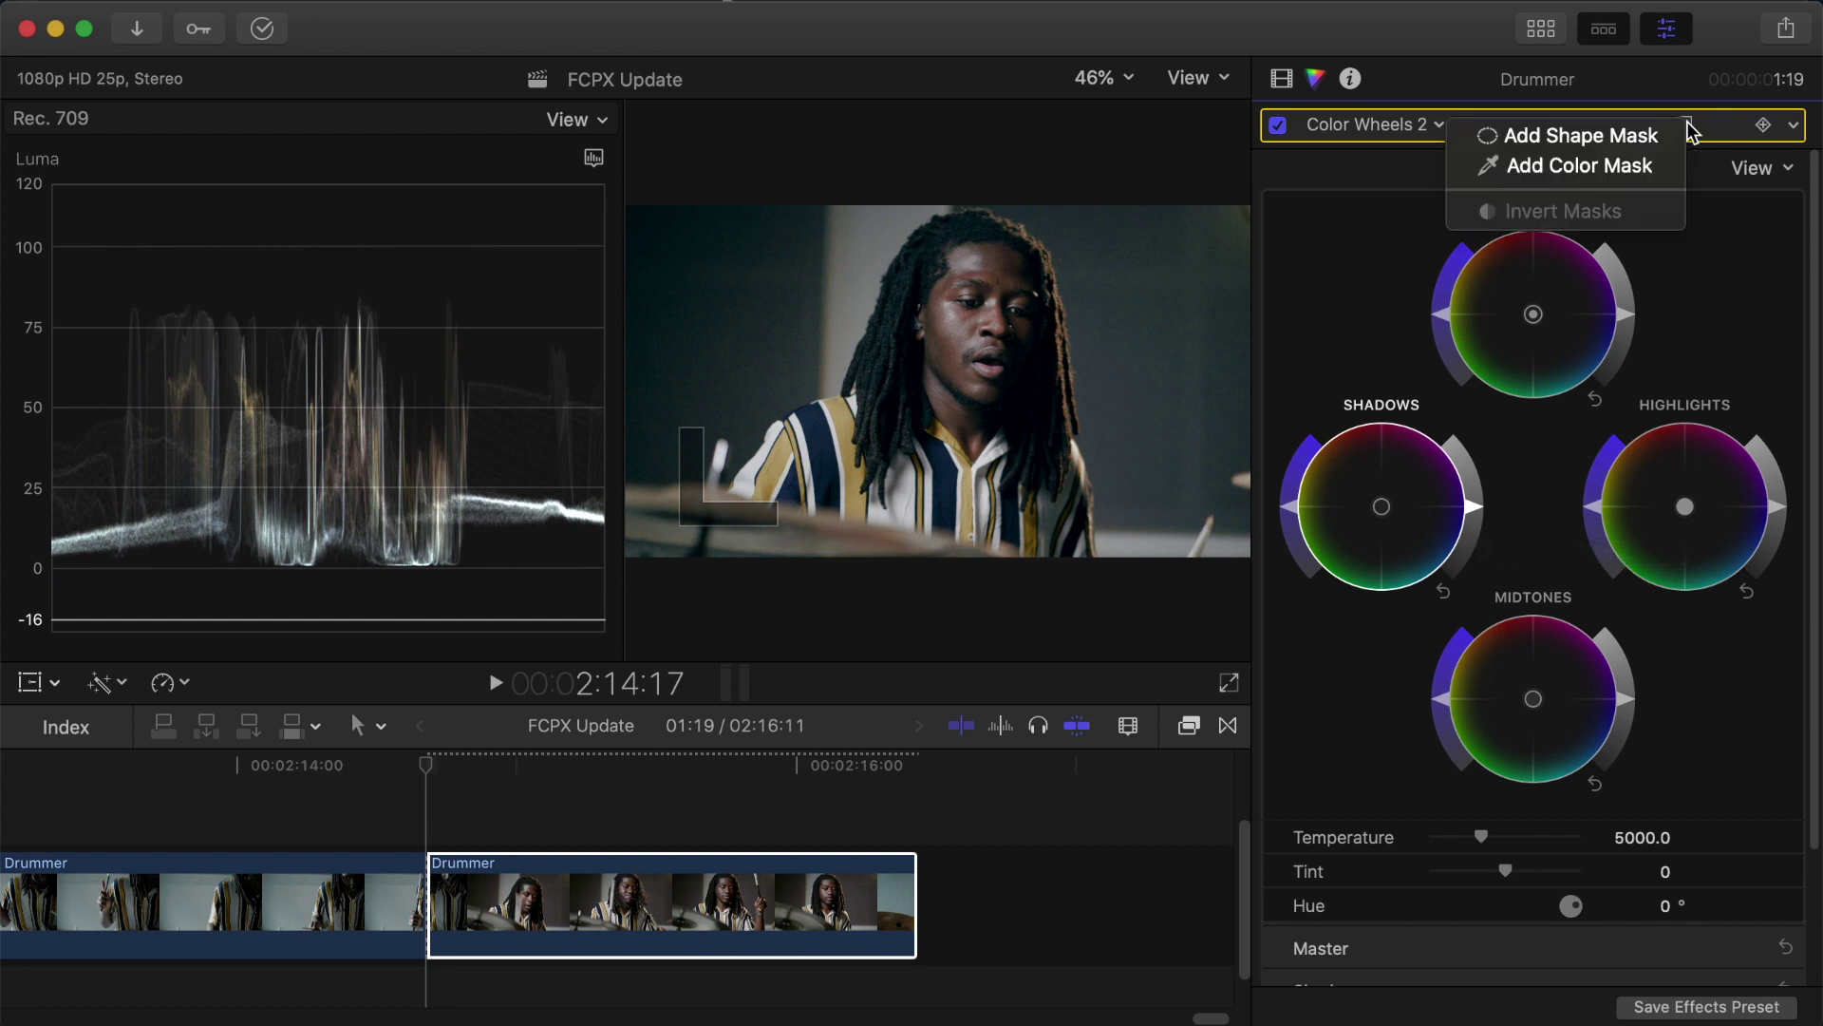
pyautogui.click(1626, 166)
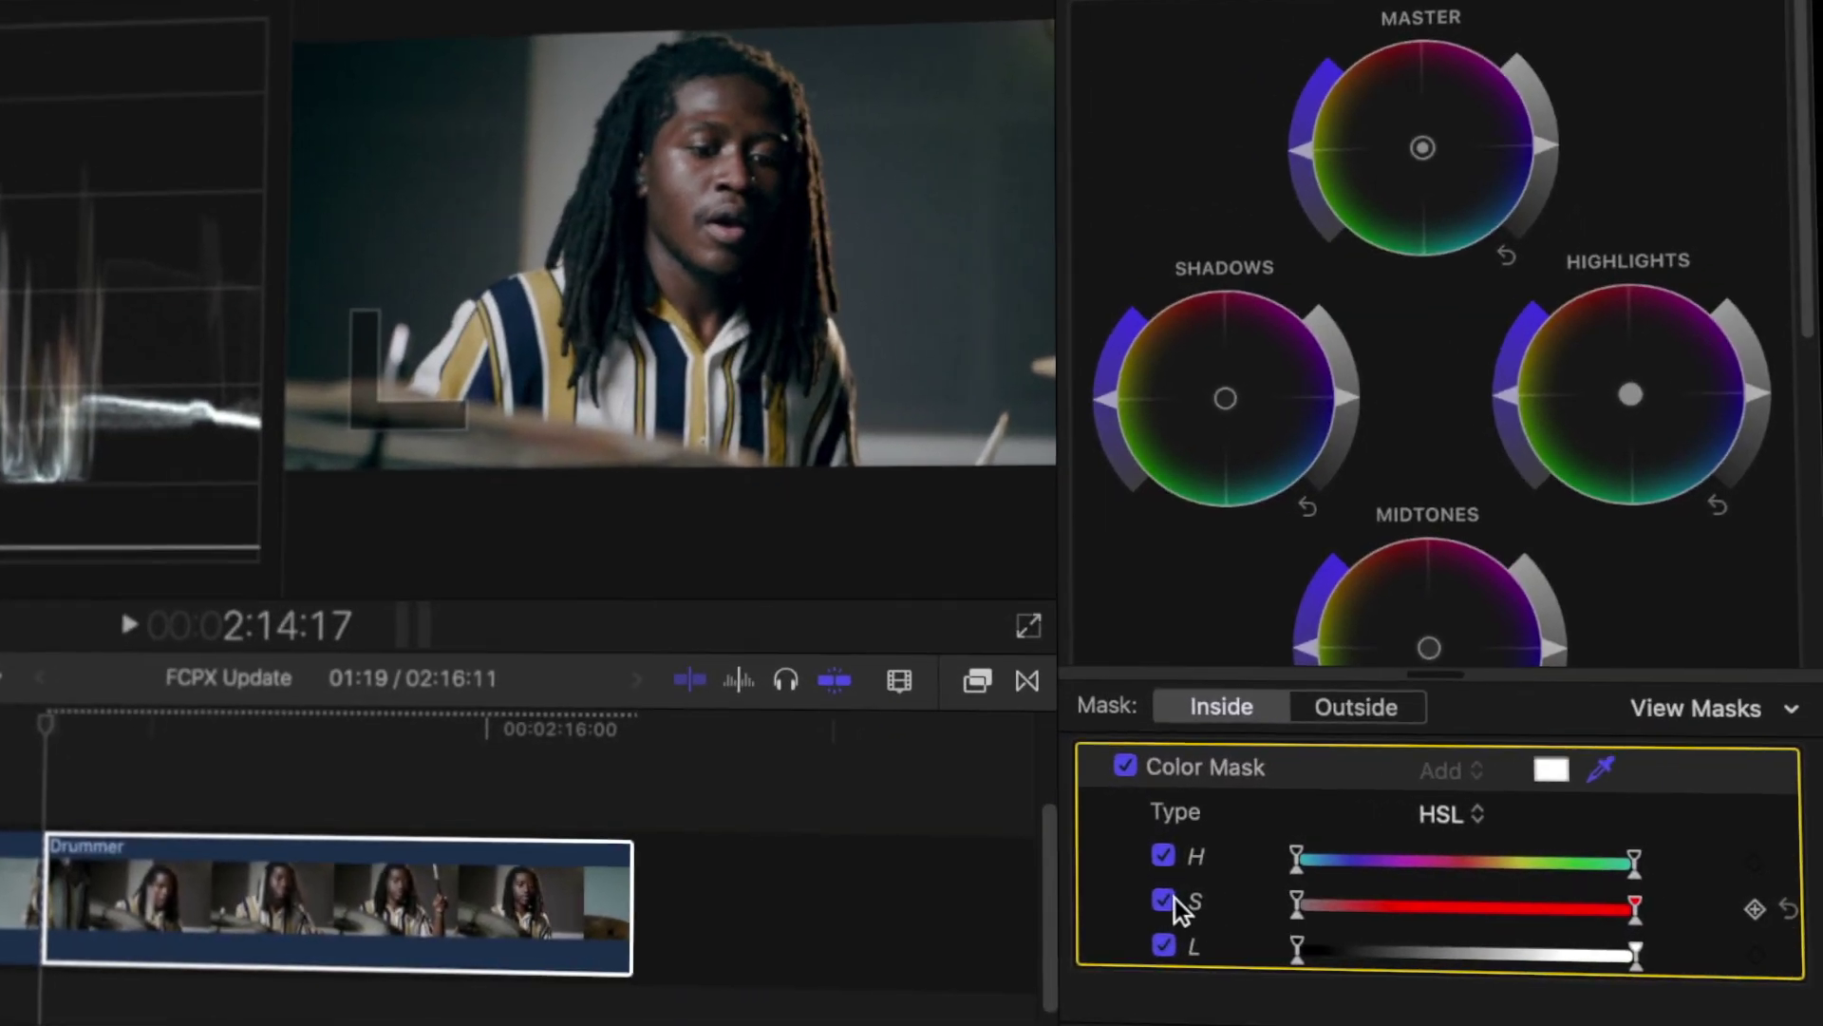
pyautogui.click(1206, 901)
pyautogui.click(1208, 859)
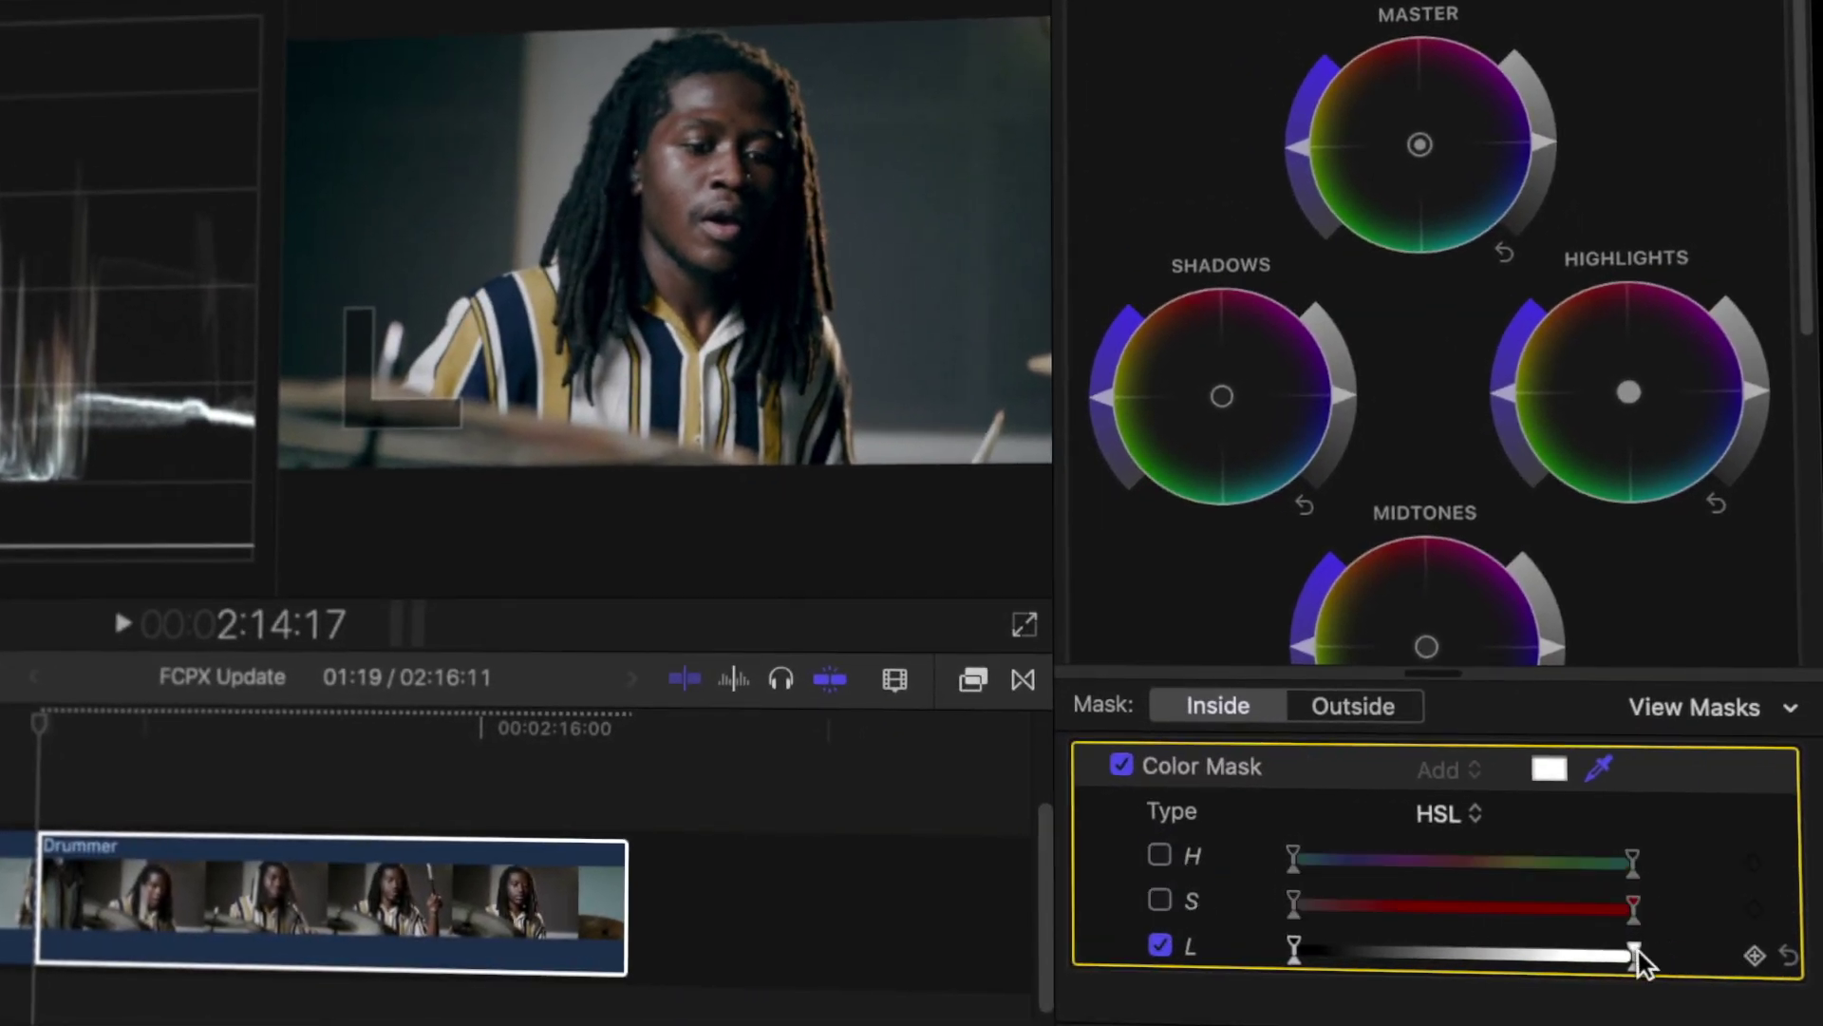
pyautogui.moveTo(1639, 952); pyautogui.dragTo(1315, 947)
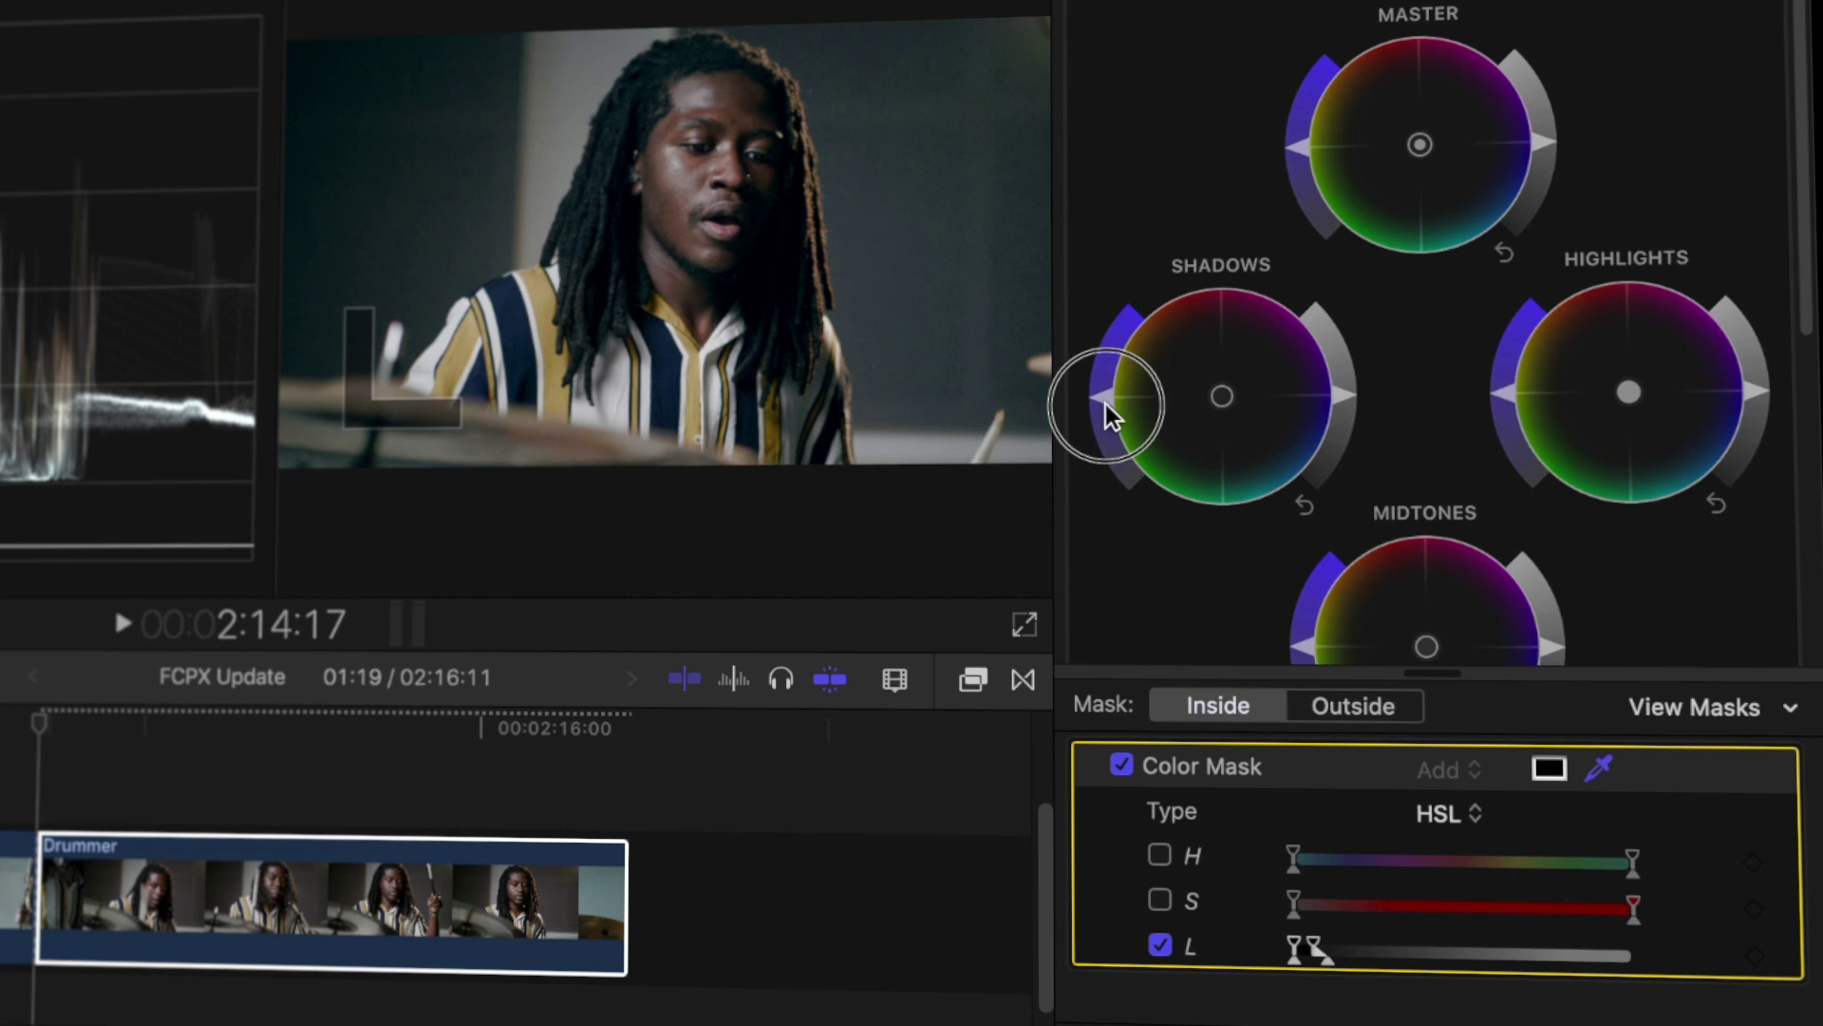
pyautogui.moveTo(1135, 504); pyautogui.dragTo(1494, 881)
pyautogui.click(1314, 945)
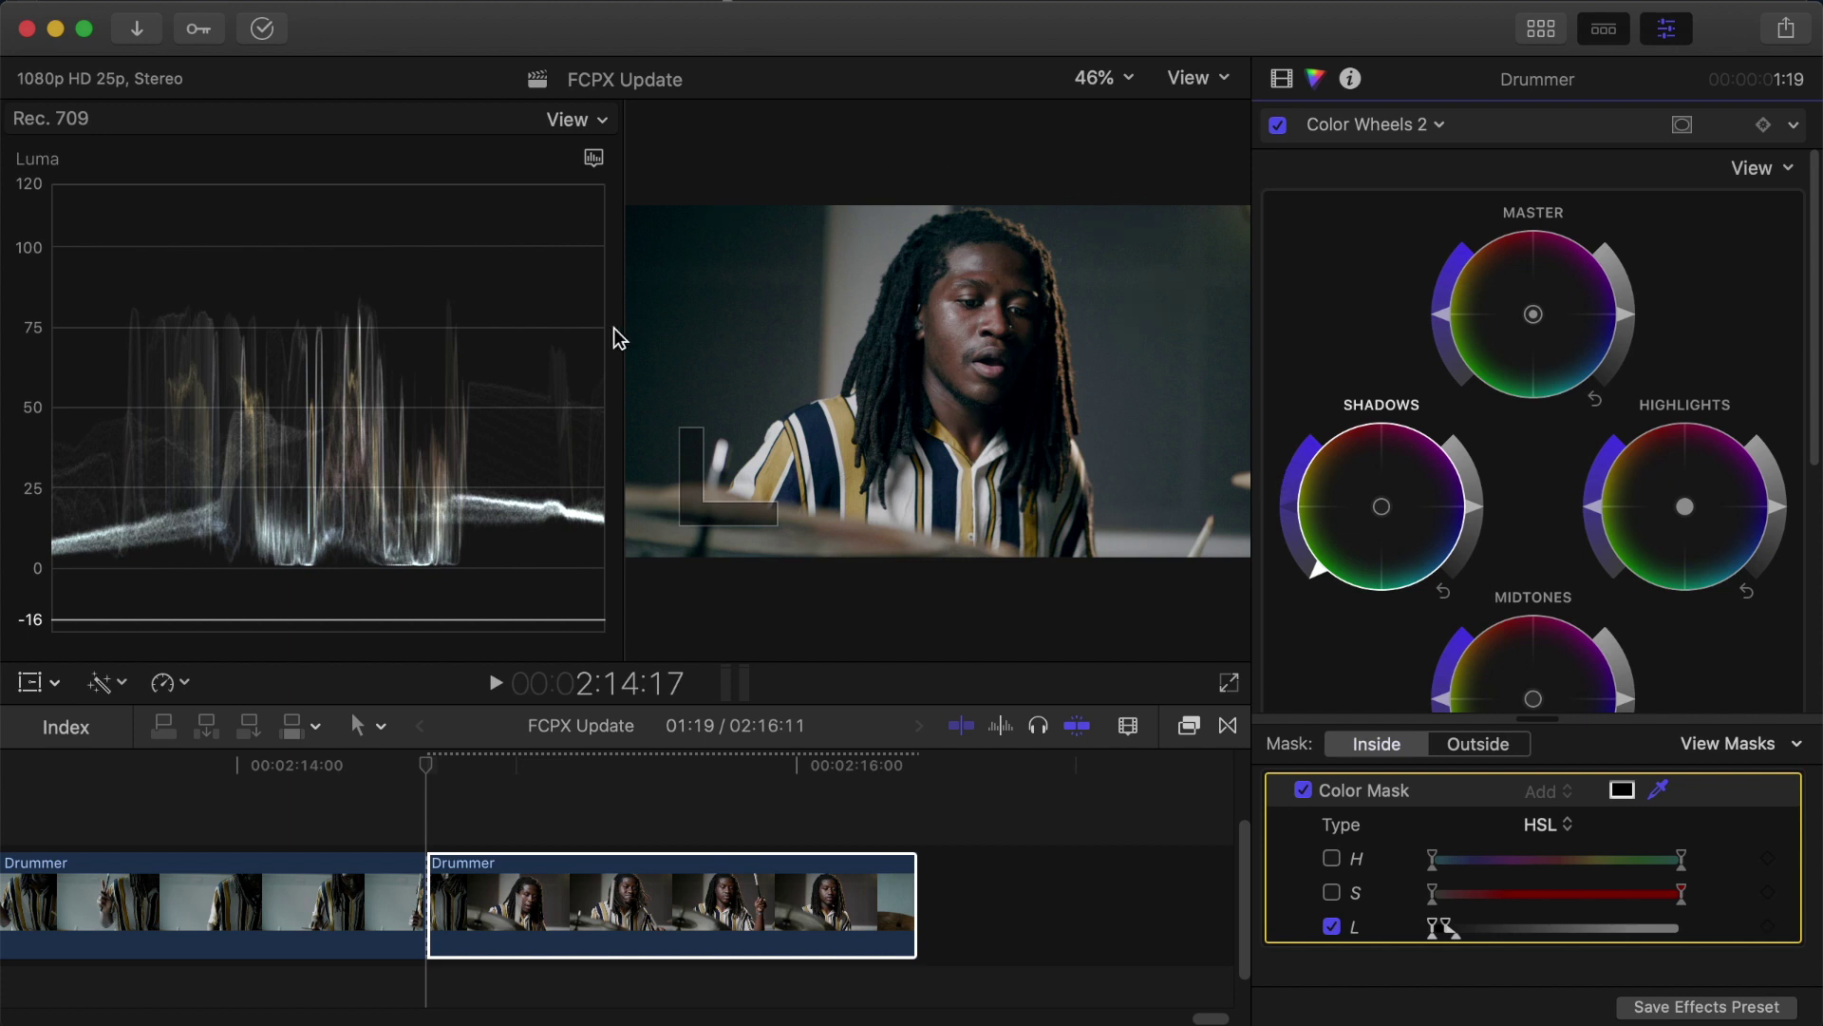
# Step: Preview Color Wheels 2's dark-tone mask matte, then return the viewer to the graded image
pyautogui.click(1715, 748)
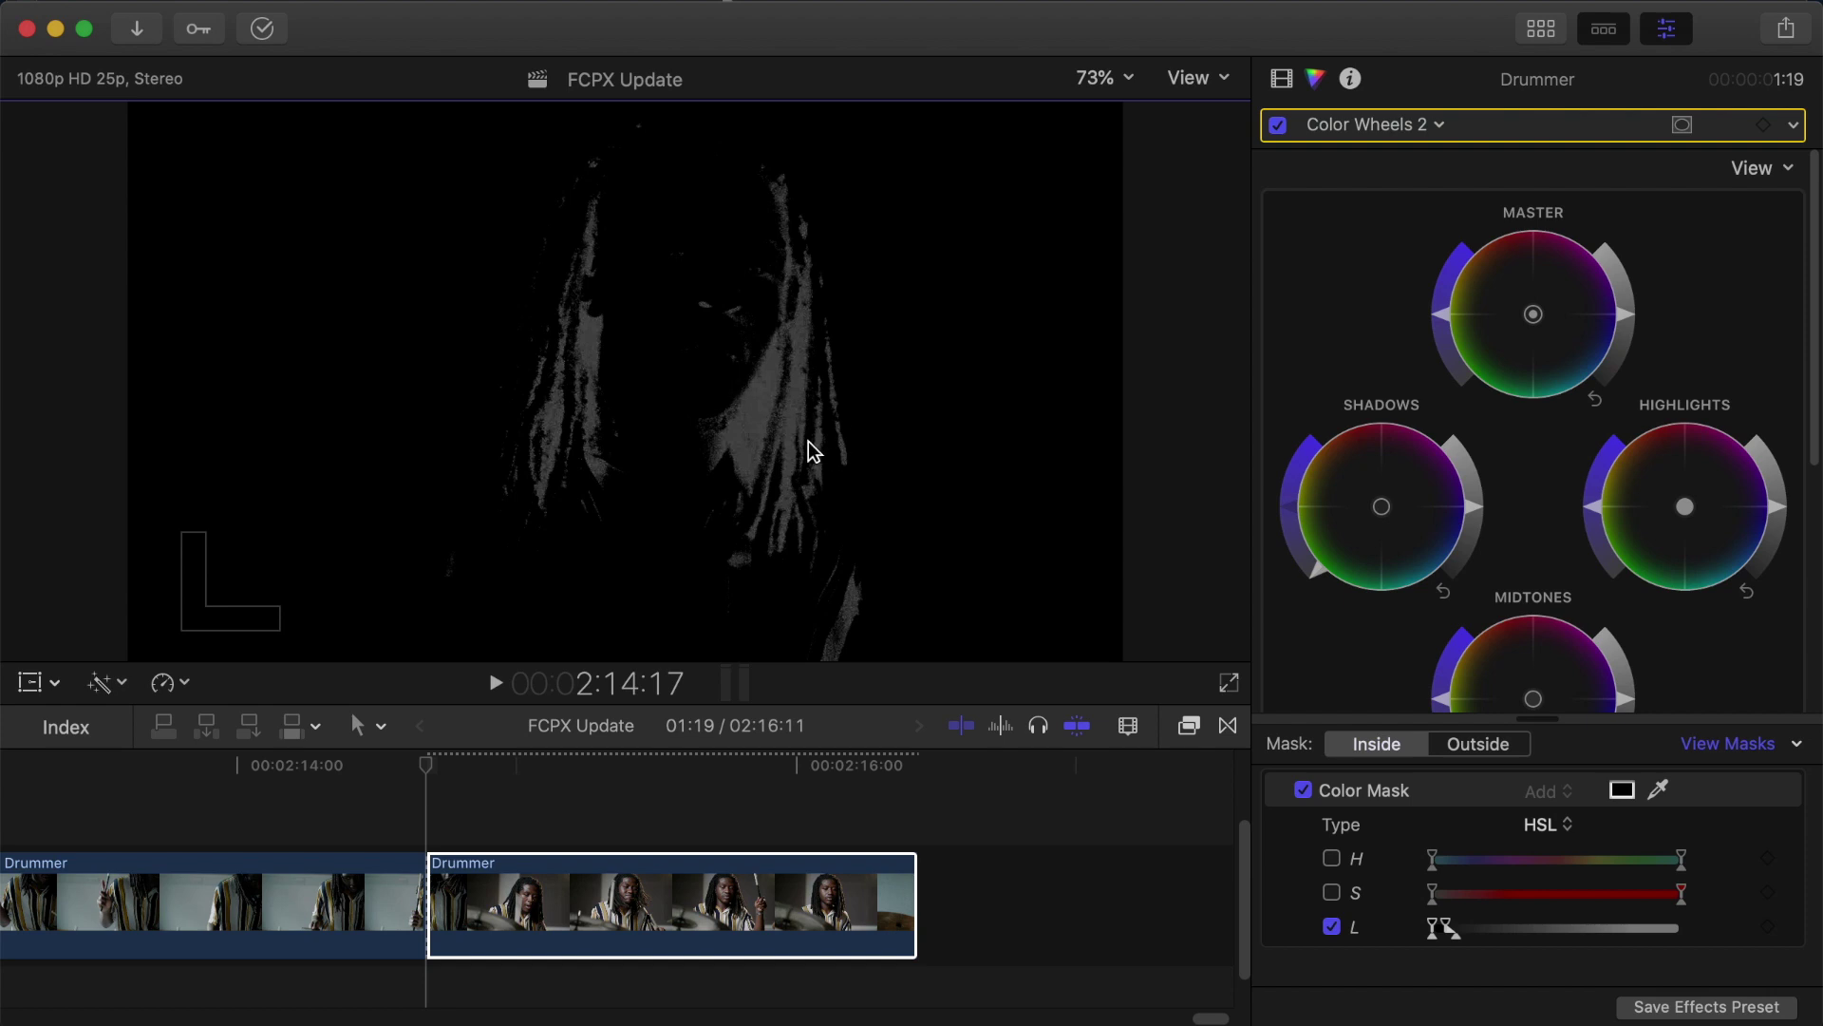
pyautogui.press('super+2')
pyautogui.click(1725, 749)
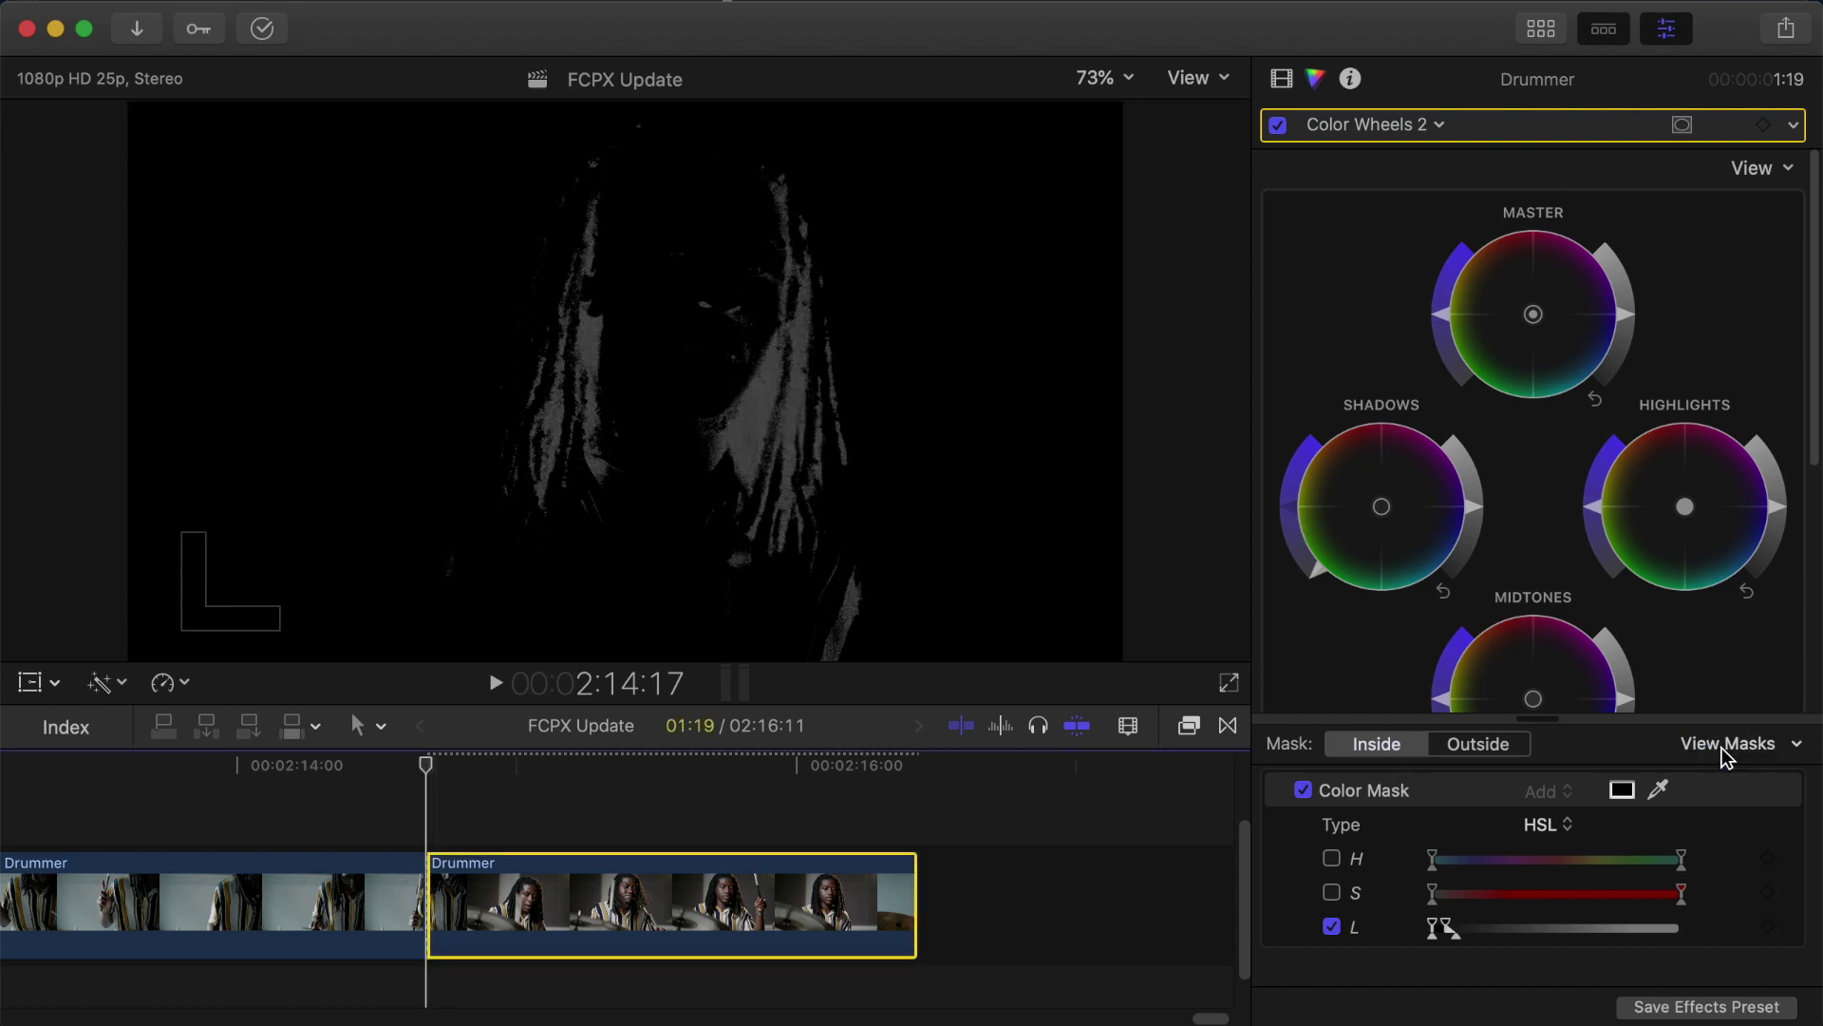